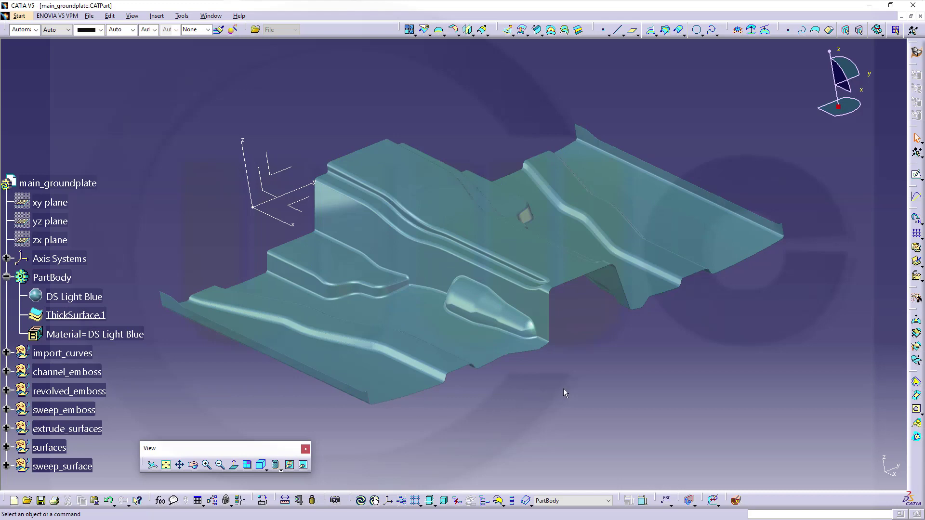
Colour the long contour curve Konturkurve XY of the import_curves set red.
middle_drag(552, 319, 600, 157)
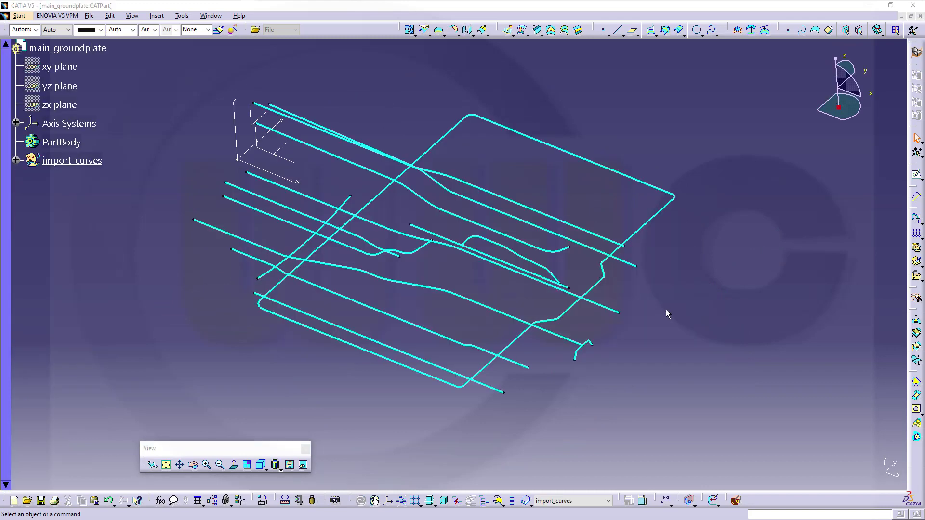
middle_drag(664, 313, 410, 339)
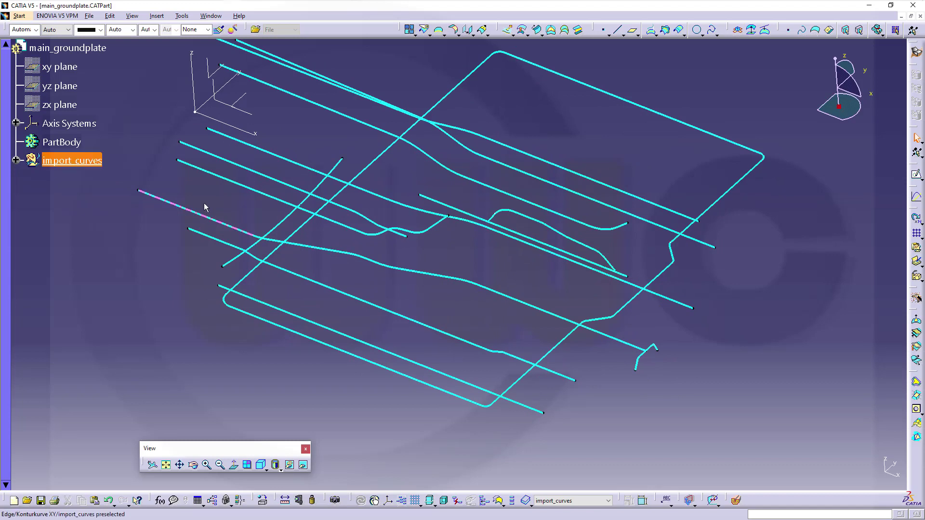
click(218, 220)
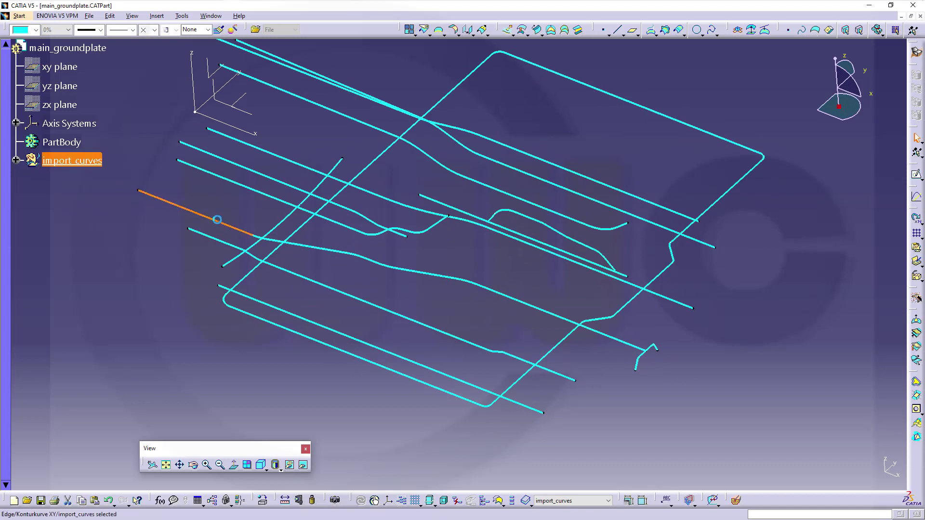
click(36, 30)
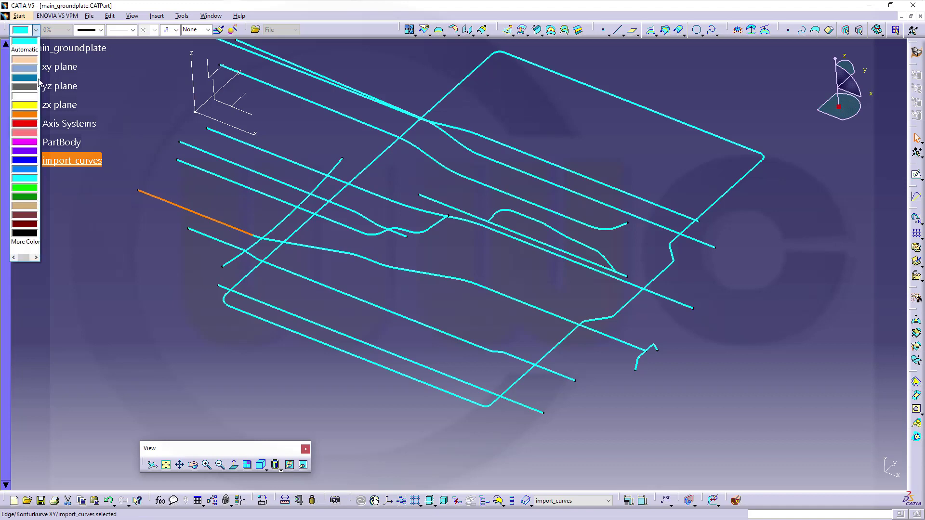
click(30, 124)
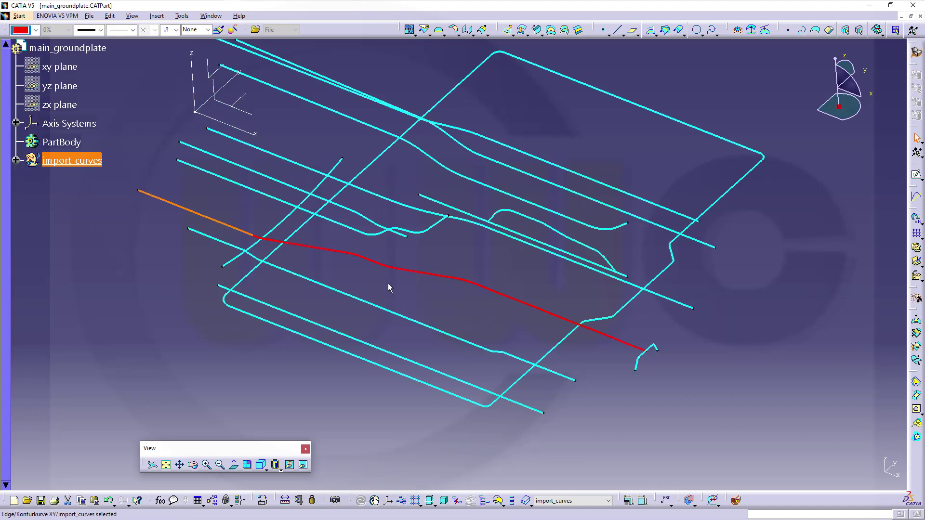
click(390, 284)
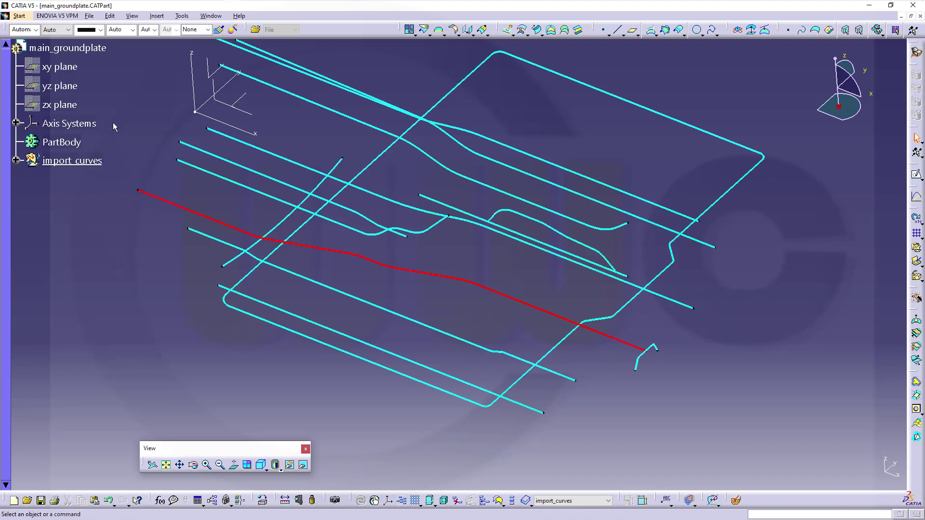
Colour the small cross-section curve Querschnittkurve YZ at the end of the red contour curve red.
click(641, 362)
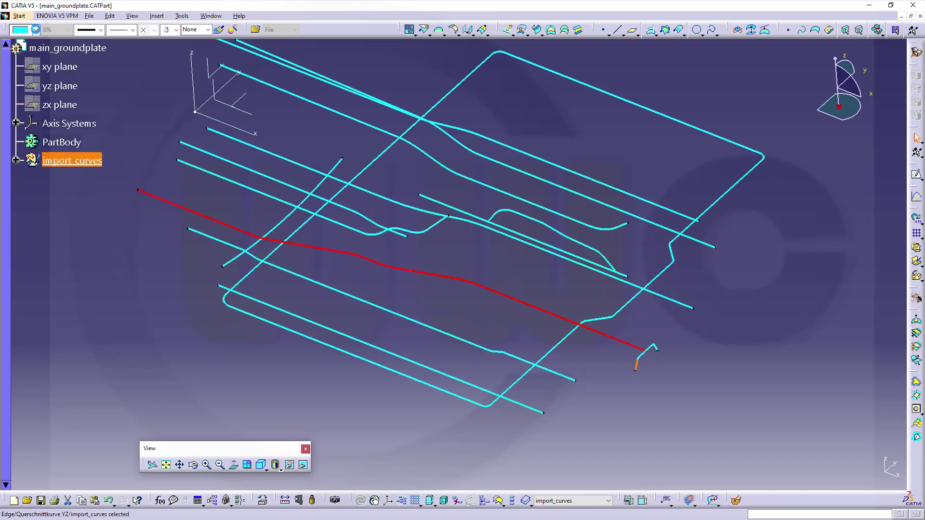
click(35, 30)
click(22, 126)
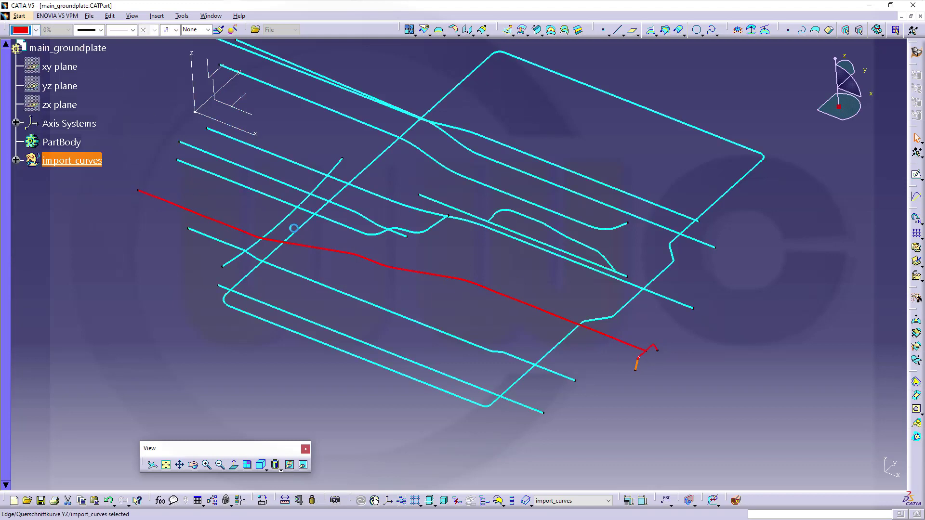
click(418, 252)
Insert a geometrical set named channel_emboss under main_groundplate.
click(156, 16)
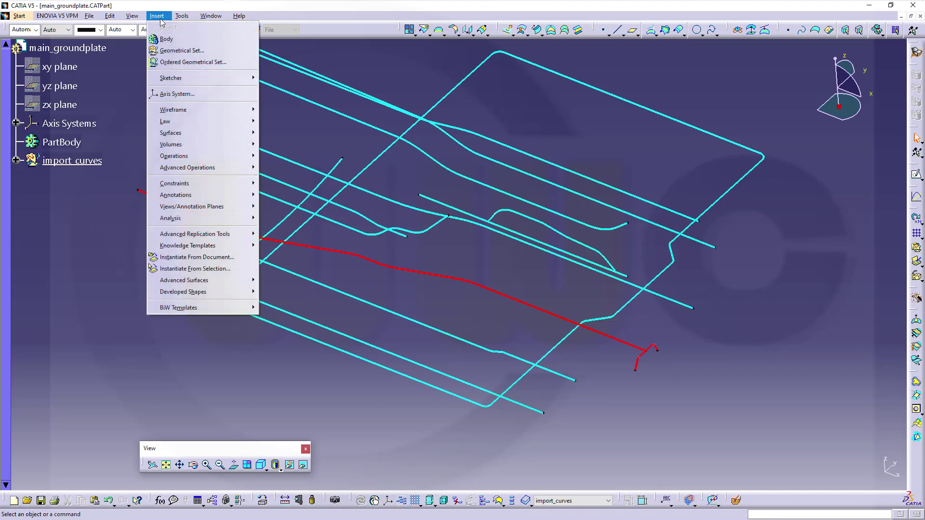
click(178, 50)
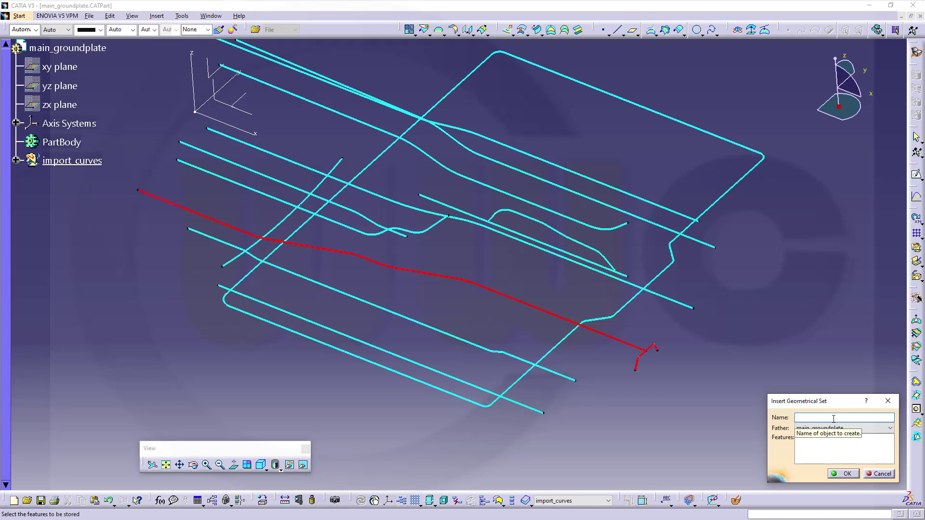
text(channel_emboss)
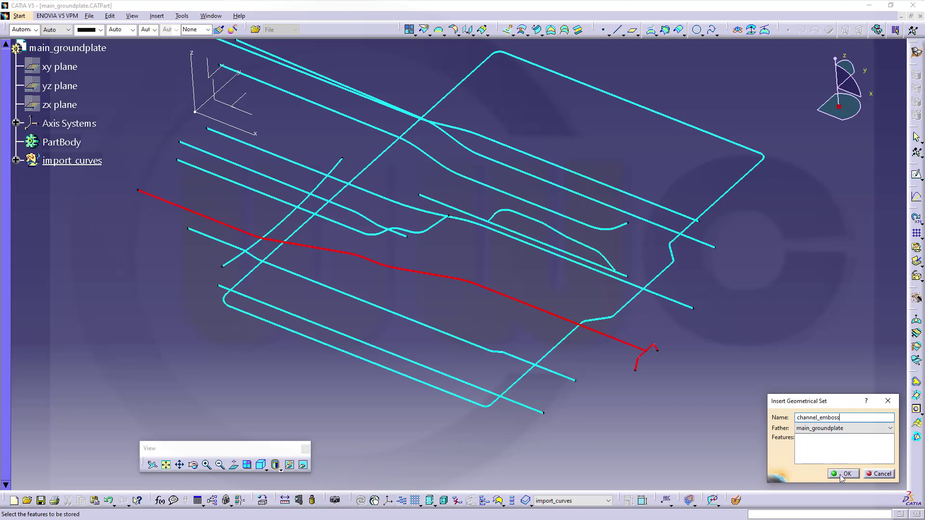
click(843, 474)
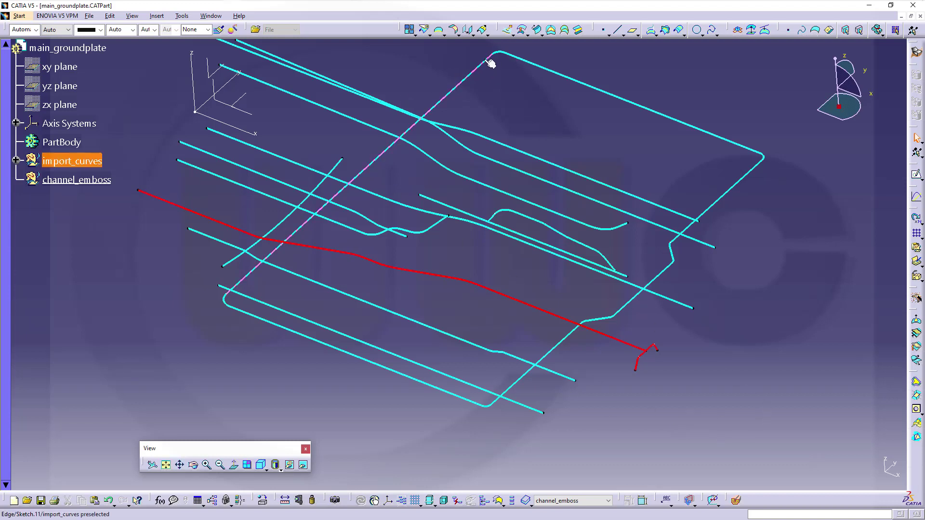
Sweep profile Querschnittkurve YZ along guide curve Konturkurve XY, with the absolute axis system's XY plane as reference surface at 0deg.
click(536, 30)
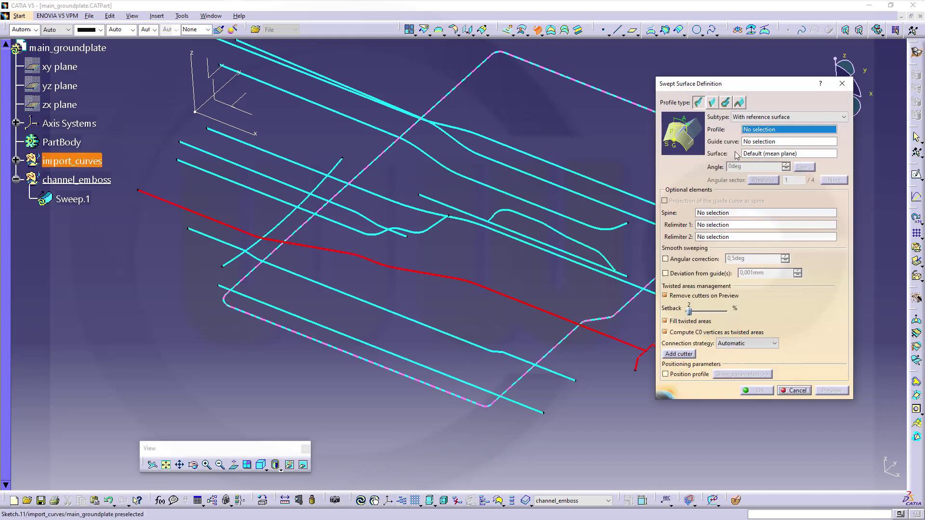
click(637, 366)
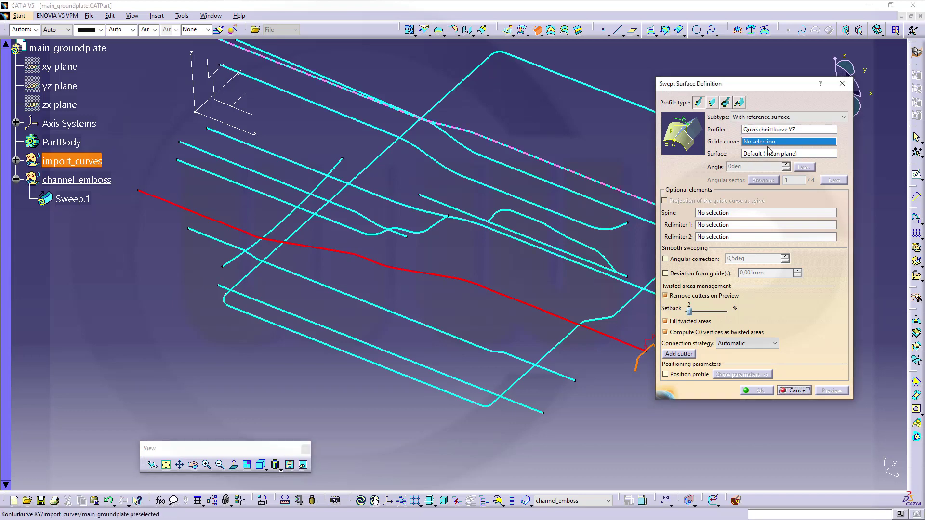
click(563, 321)
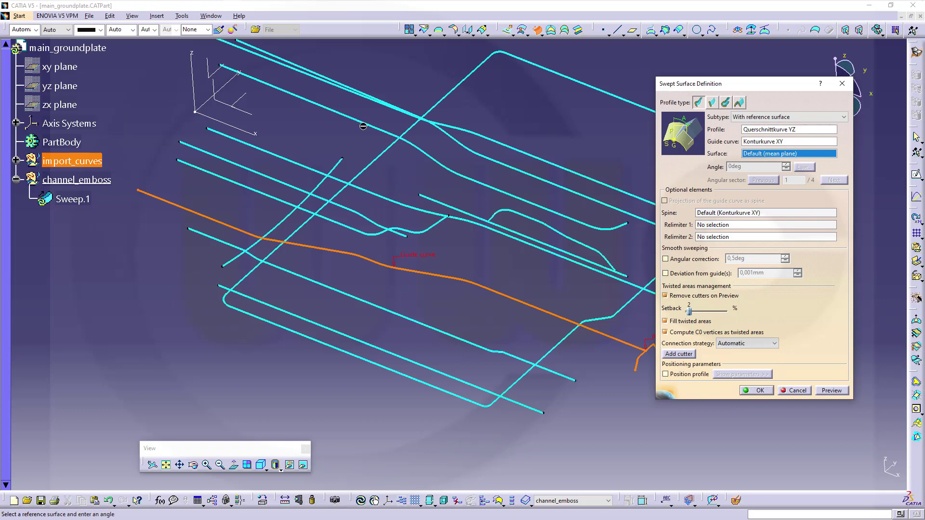
click(244, 102)
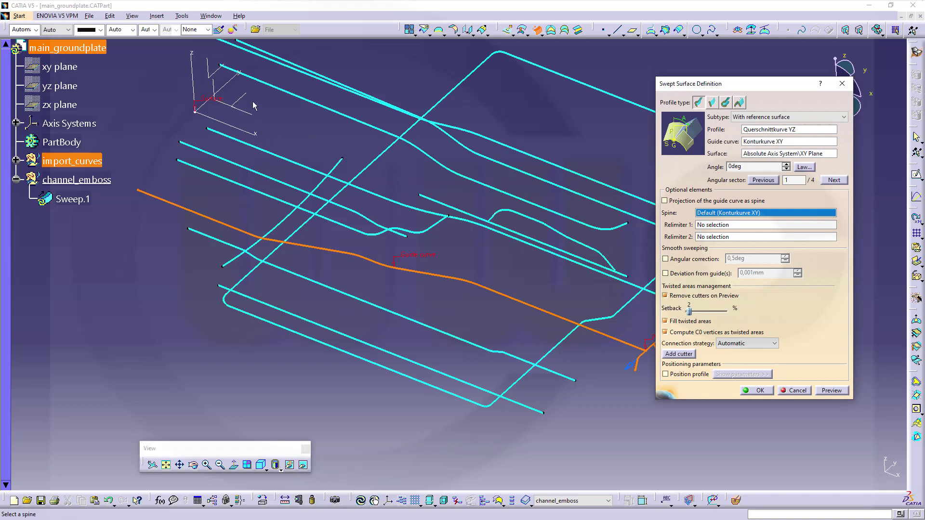
double_click(749, 166)
text(80)
double_click(754, 166)
click(832, 390)
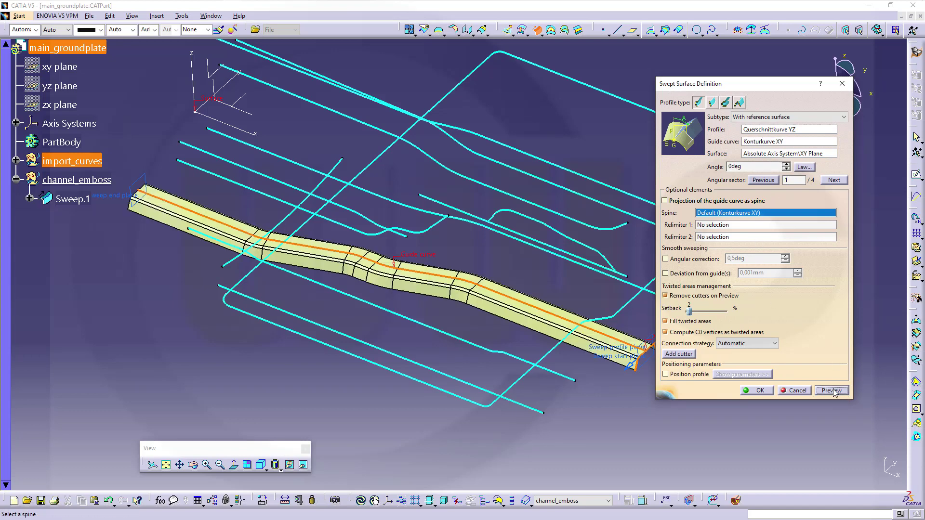
middle_drag(496, 292, 521, 305)
click(765, 394)
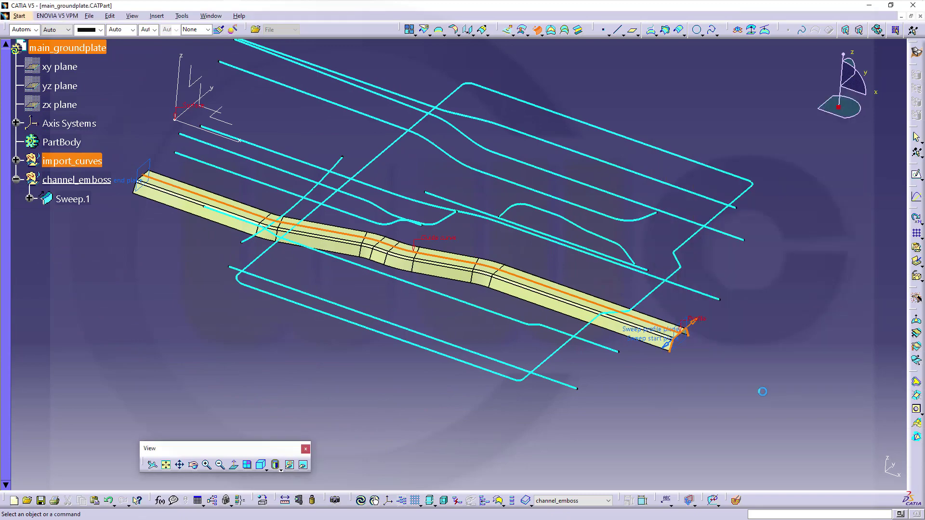
Insert a geometrical set named revolved_emboss under main_groundplate.
middle_drag(164, 256, 190, 217)
middle_drag(455, 263, 620, 255)
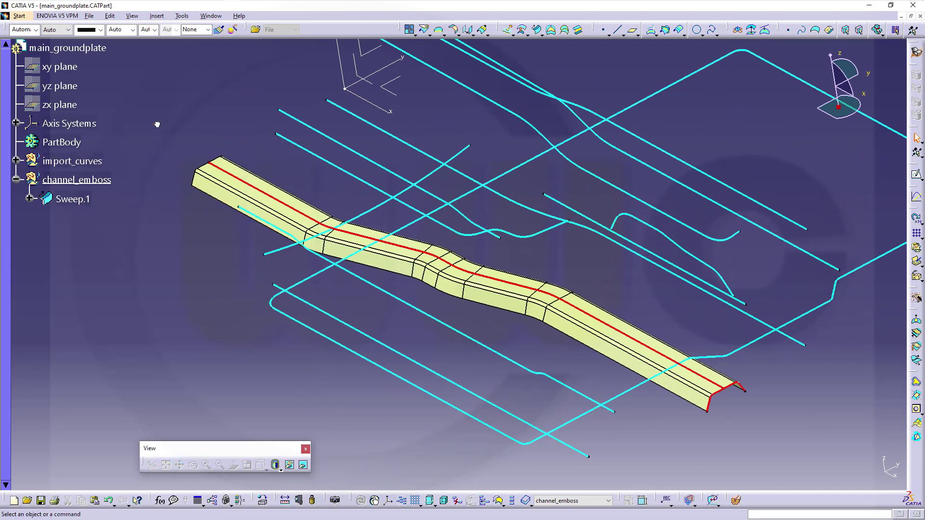
click(157, 15)
click(164, 50)
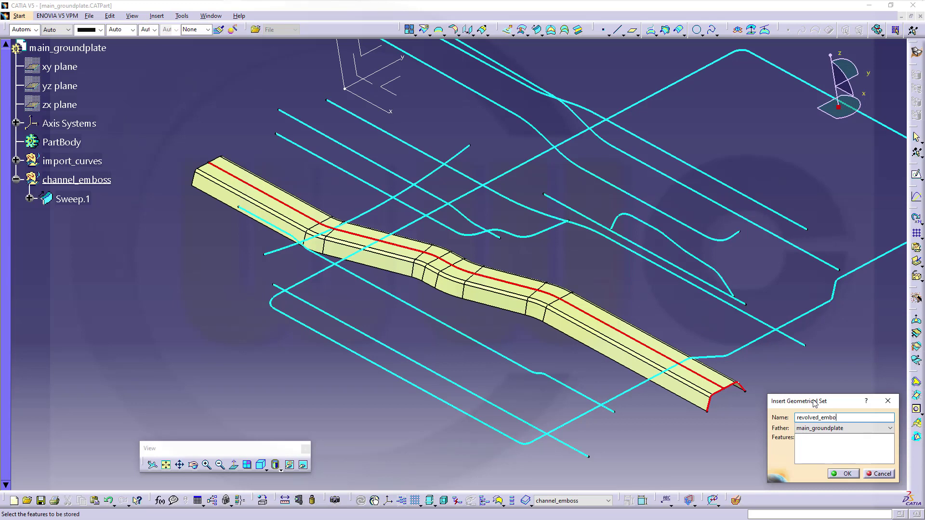
key(Return)
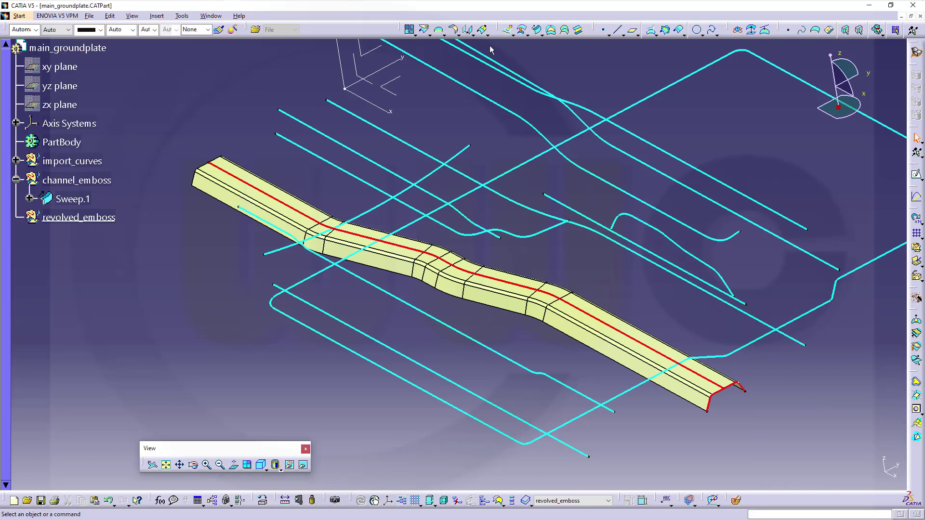
Revolve profile Querschnittkurve ZX about the axis line Rotationsachse XY from 0deg to 180deg as a surface.
click(512, 34)
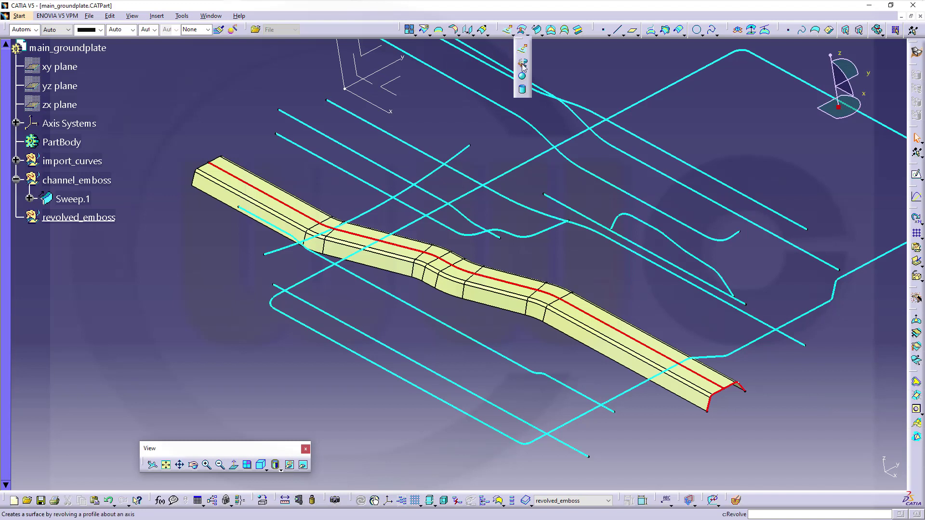
click(522, 75)
click(651, 226)
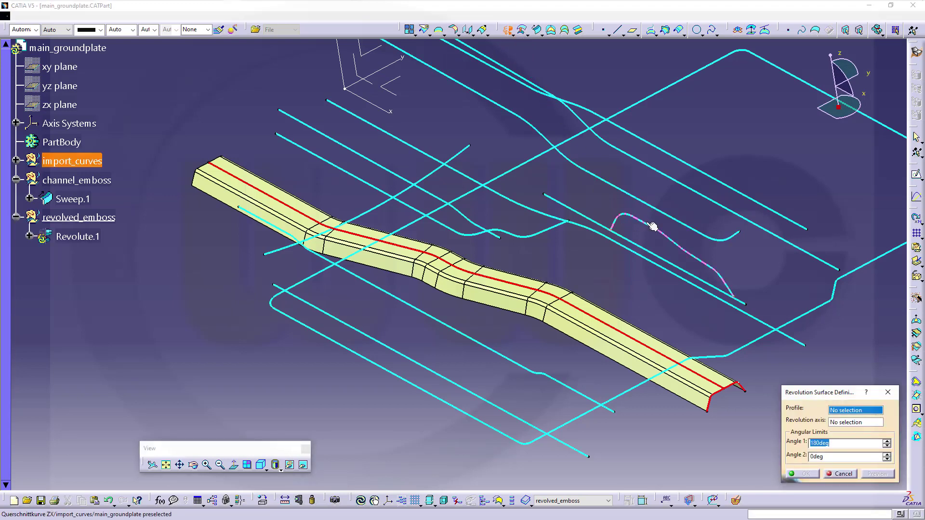
click(852, 423)
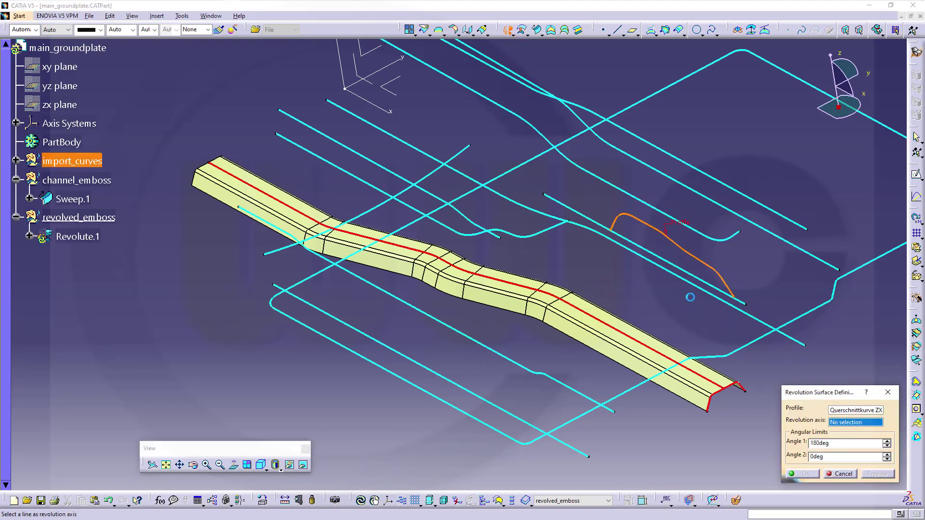
click(675, 266)
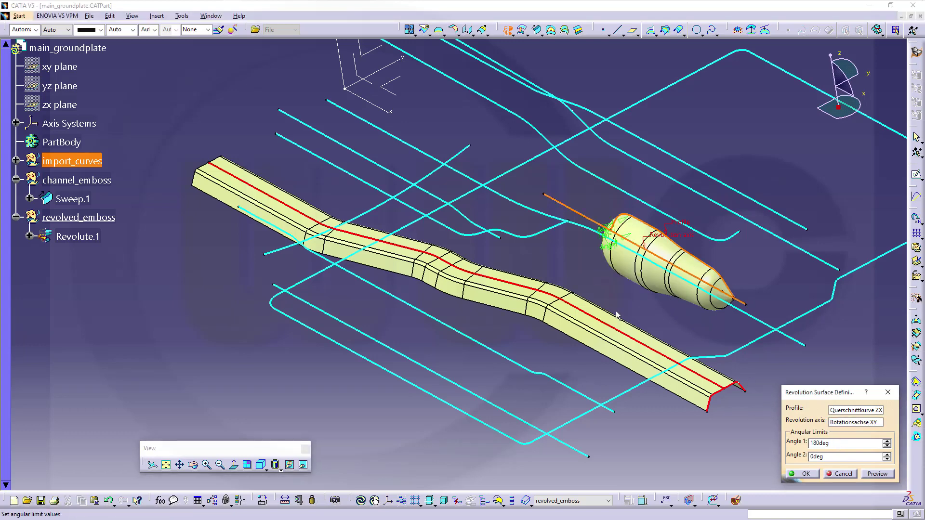
middle_drag(617, 315, 646, 337)
click(808, 474)
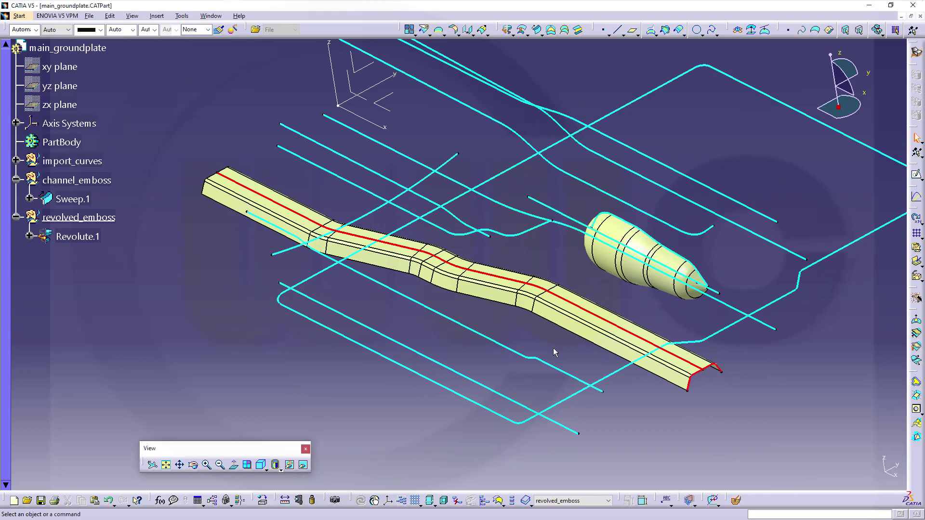
Insert a geometrical set named sweep_emboss under main_groundplate.
middle_drag(194, 264, 230, 278)
middle_drag(417, 267, 351, 339)
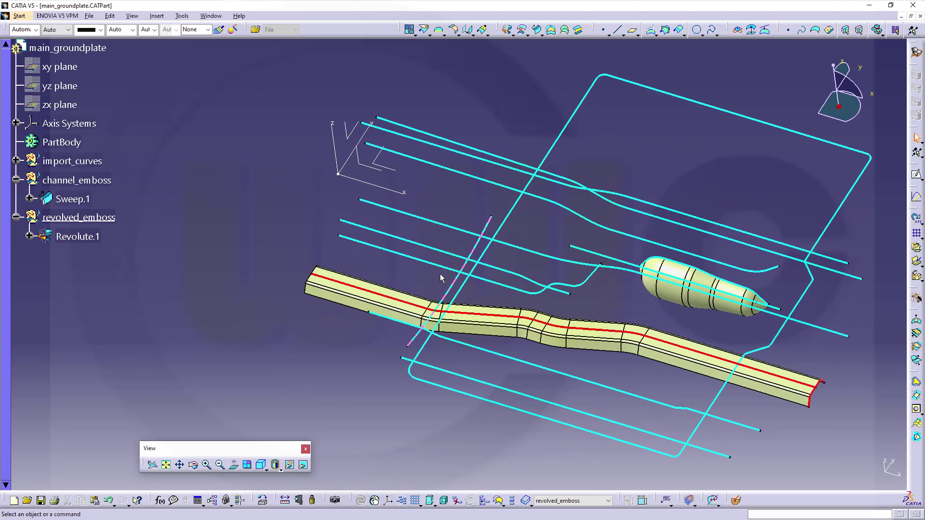
middle_drag(324, 235, 195, 105)
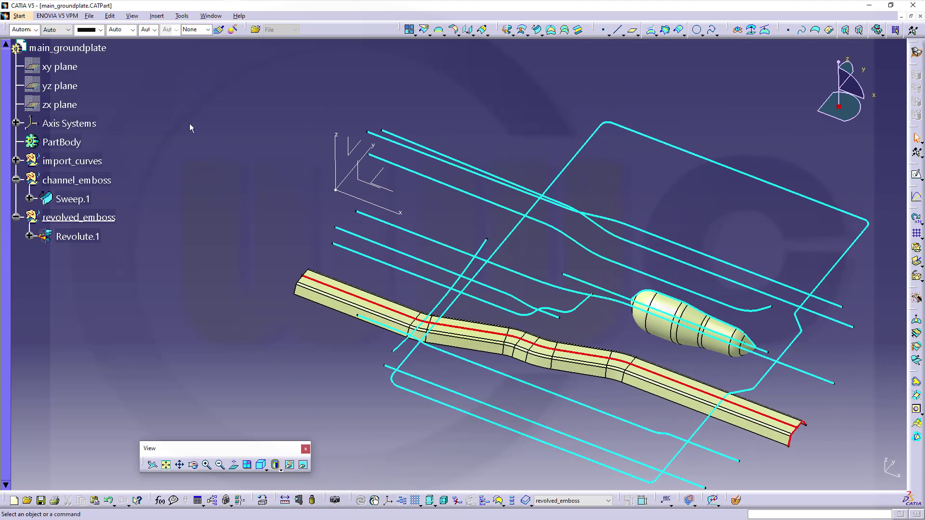
click(156, 16)
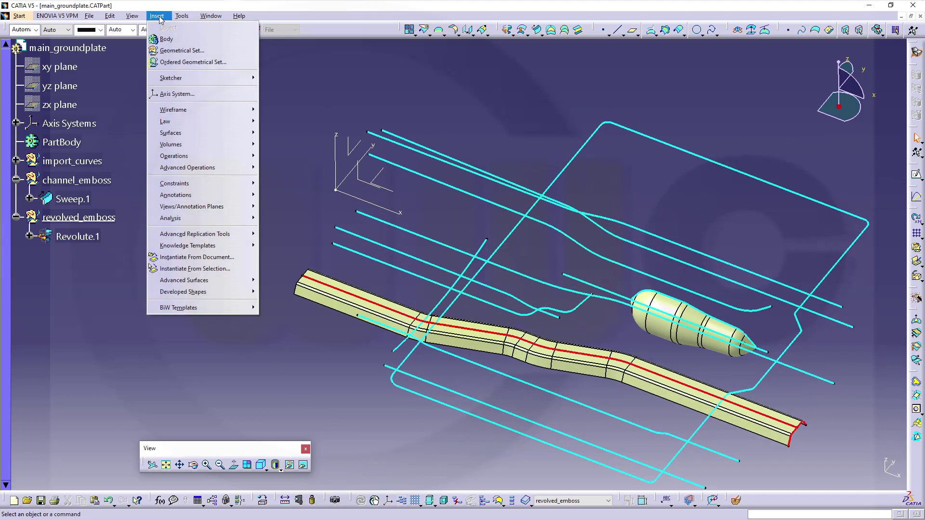
click(186, 51)
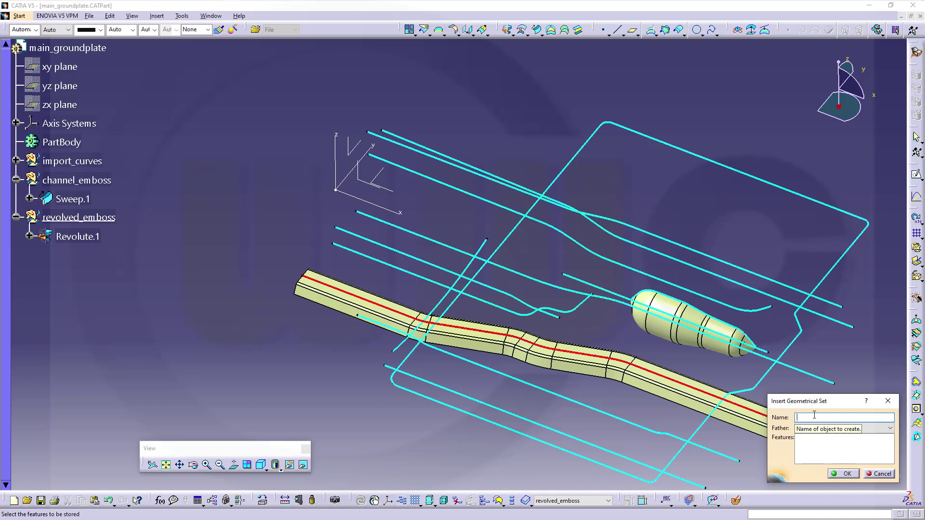
text(sd)
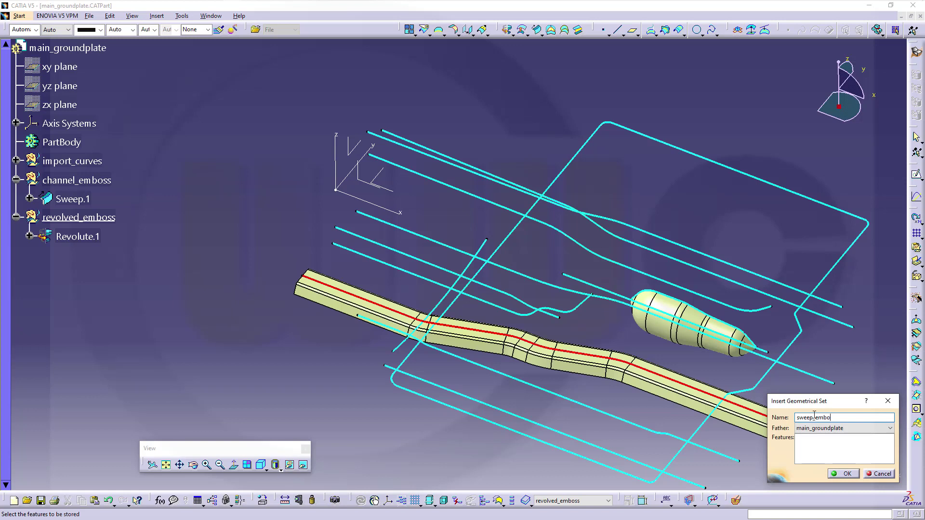
key(Return)
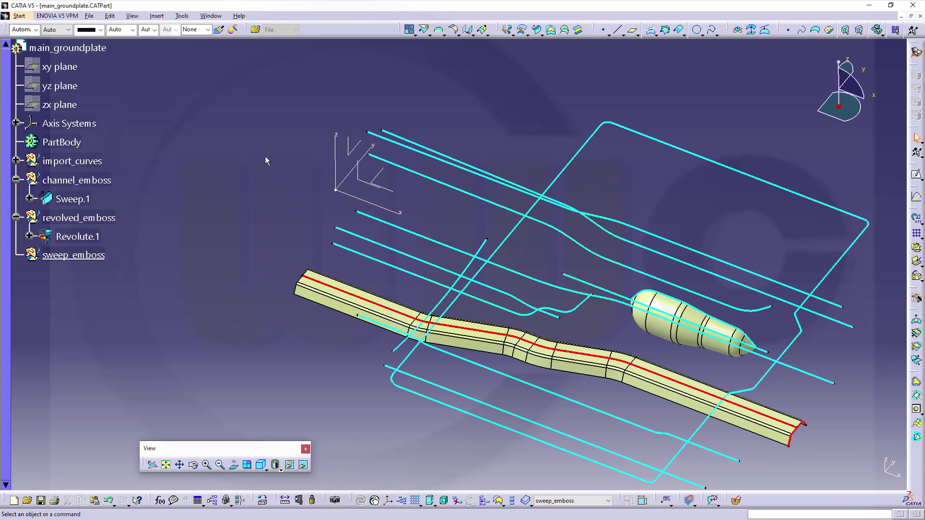
Start a line-profile sweep with draft direction, using Konturkurve XY as guide curve and the absolute axis system's XY plane as draft direction.
click(542, 34)
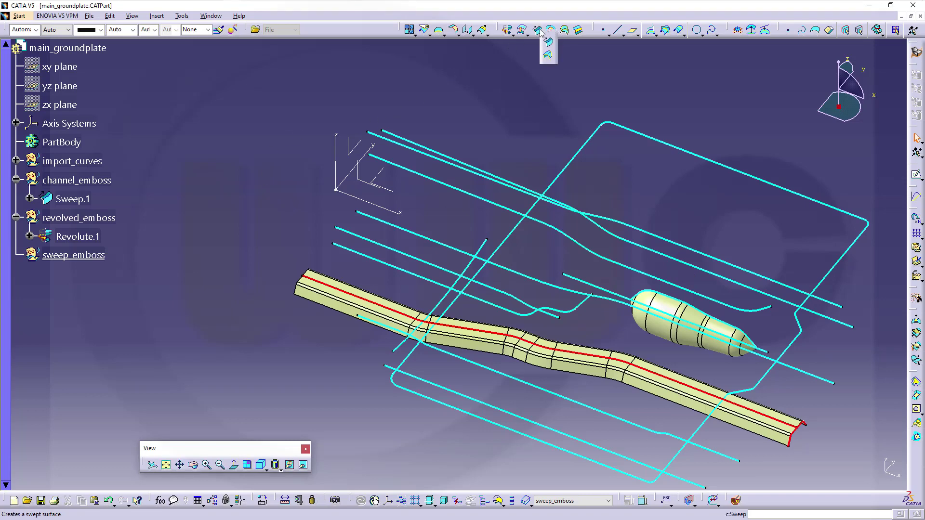
click(548, 45)
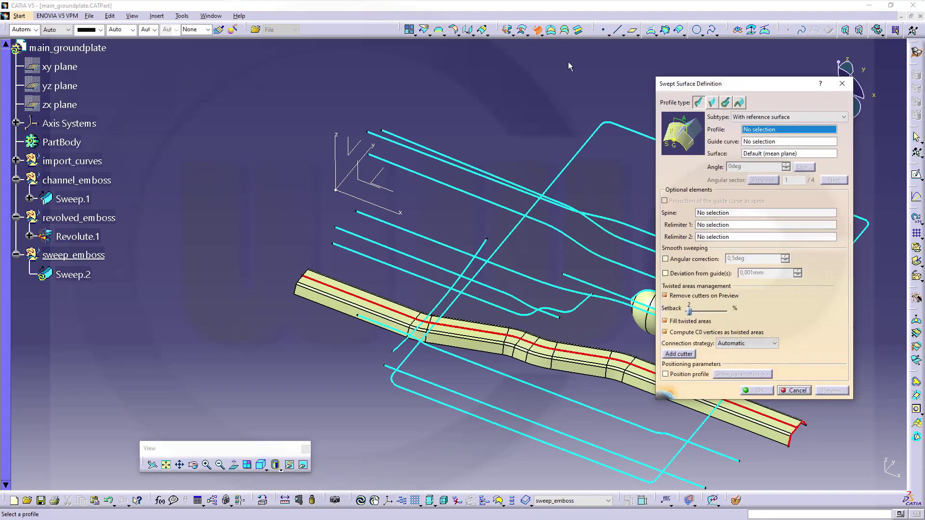
click(713, 102)
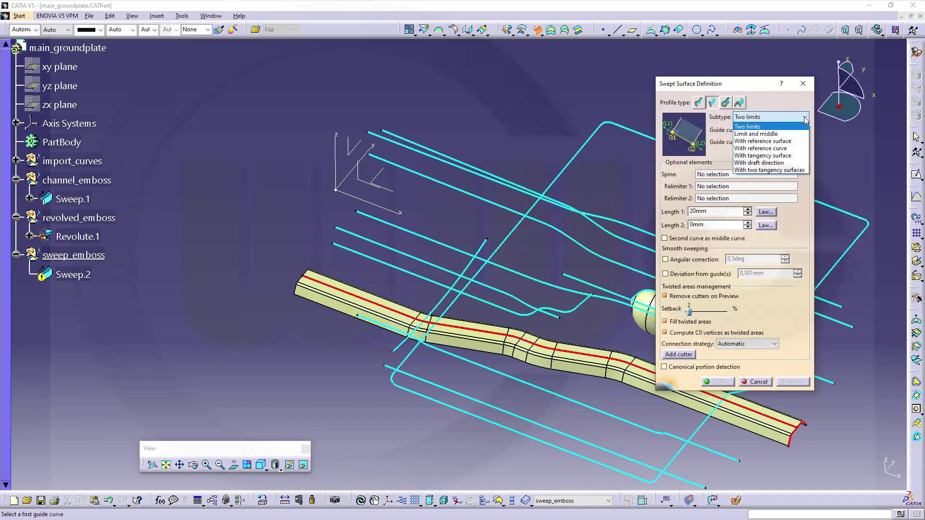
click(769, 170)
middle_drag(516, 147, 448, 111)
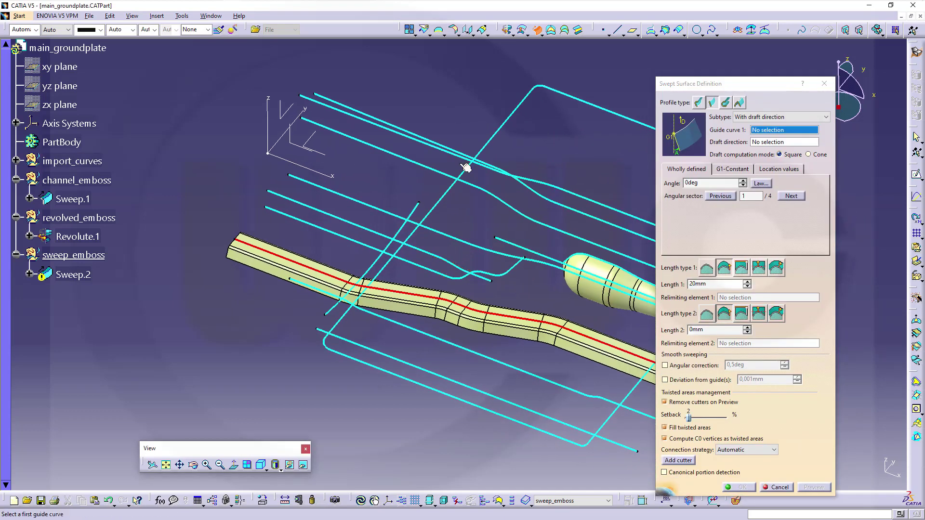
click(514, 271)
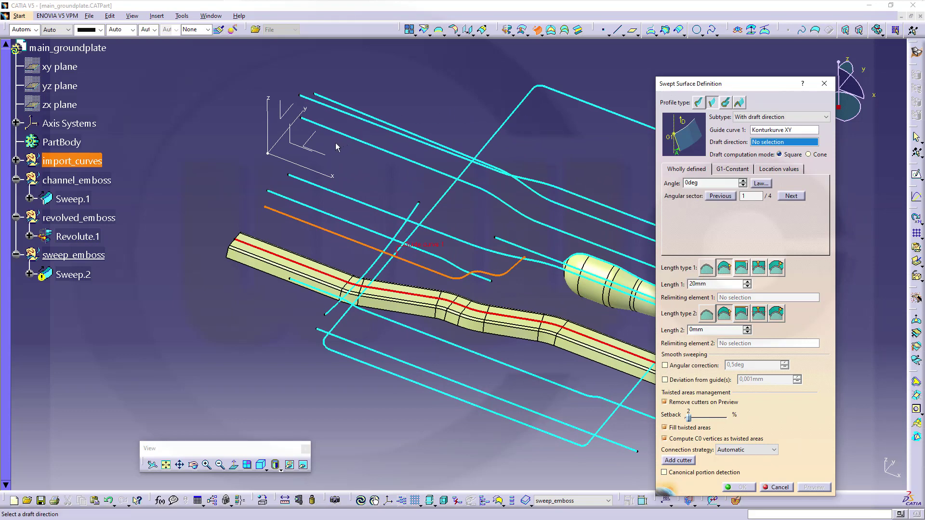
click(318, 140)
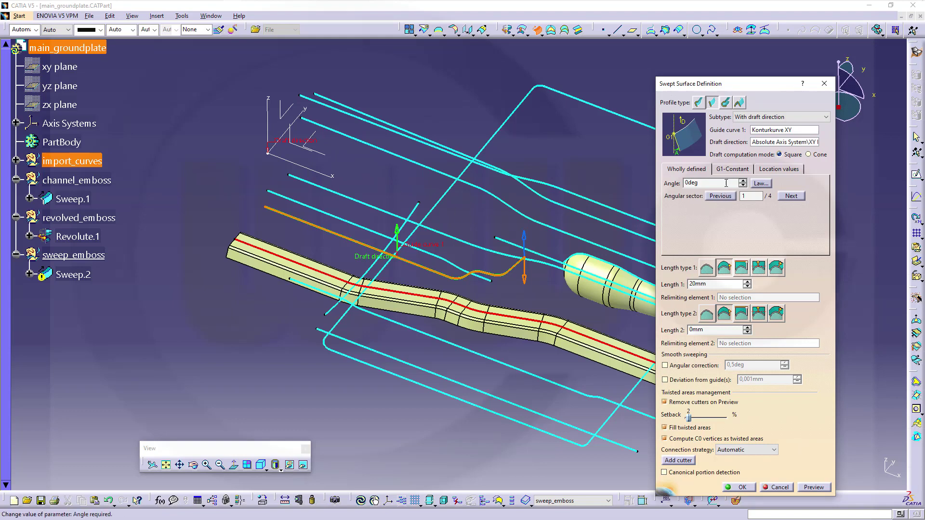
Set the sweep's draft angle to 80deg.
drag(725, 183, 604, 174)
text(80)
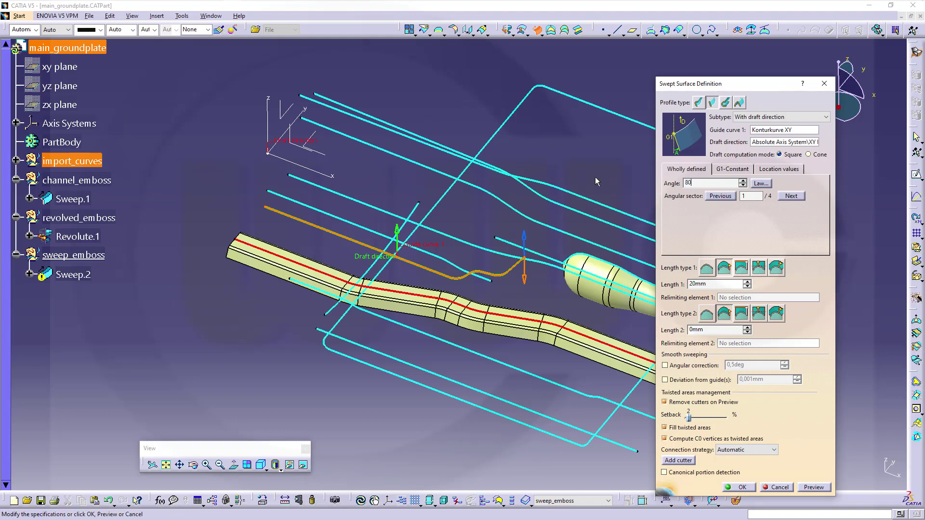
key(Return)
mouse_move(441, 263)
middle_down()
mouse_move(511, 412)
mouse_move(503, 429)
mouse_move(384, 308)
mouse_move(363, 254)
mouse_move(496, 268)
mouse_move(621, 240)
middle_up()
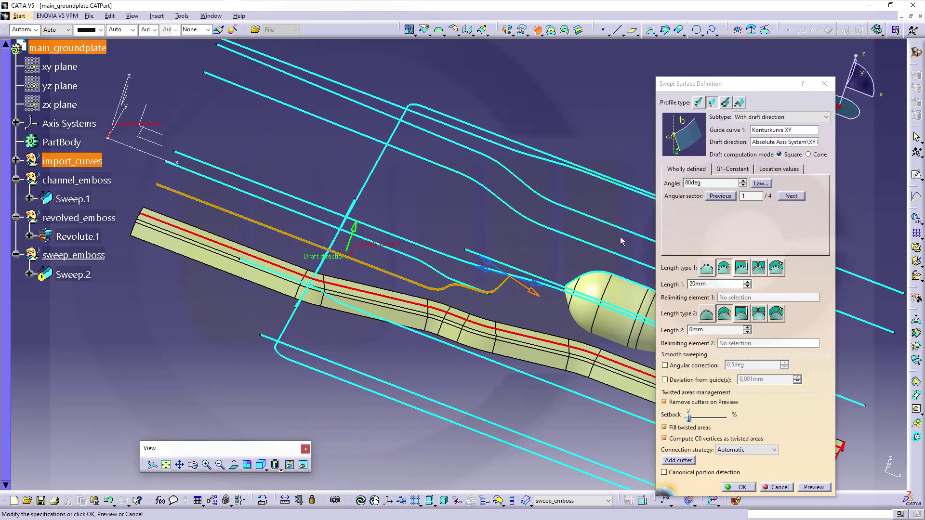
Set the sweep's draft angle to 10deg and choose angular sector 3 of 4.
double_click(694, 183)
text(10)
key(Tab)
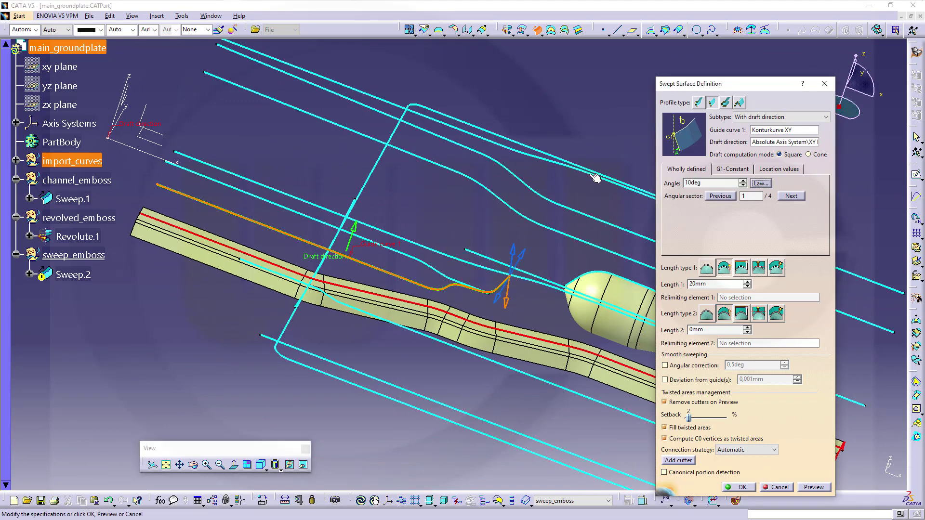
click(514, 258)
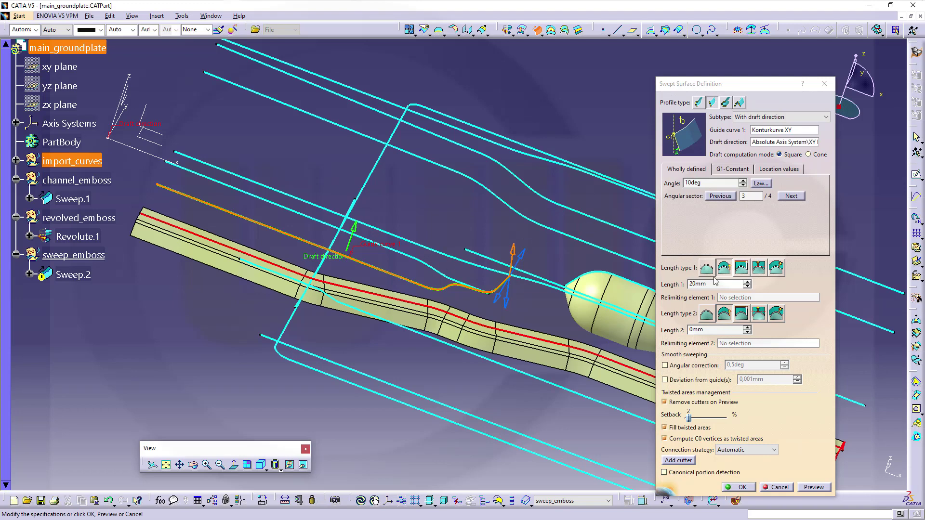
middle_drag(468, 255, 504, 212)
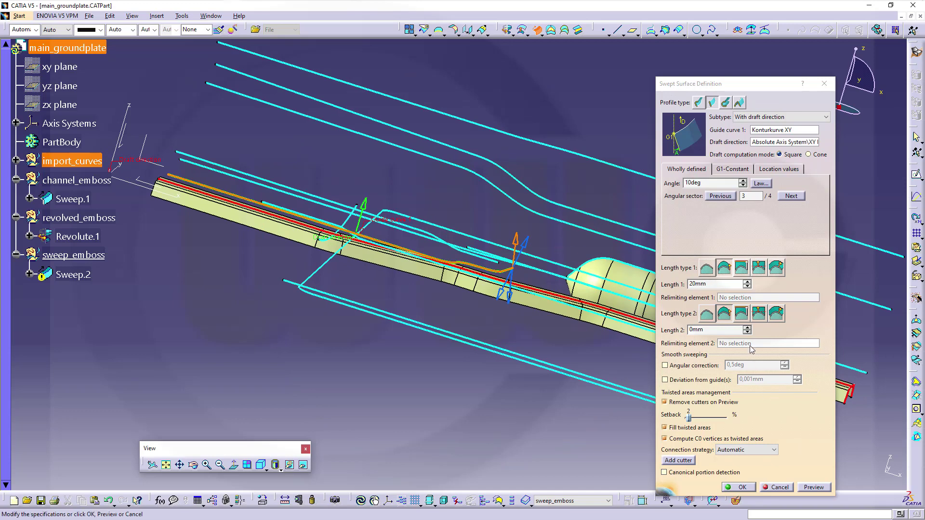
middle_drag(602, 366, 523, 322)
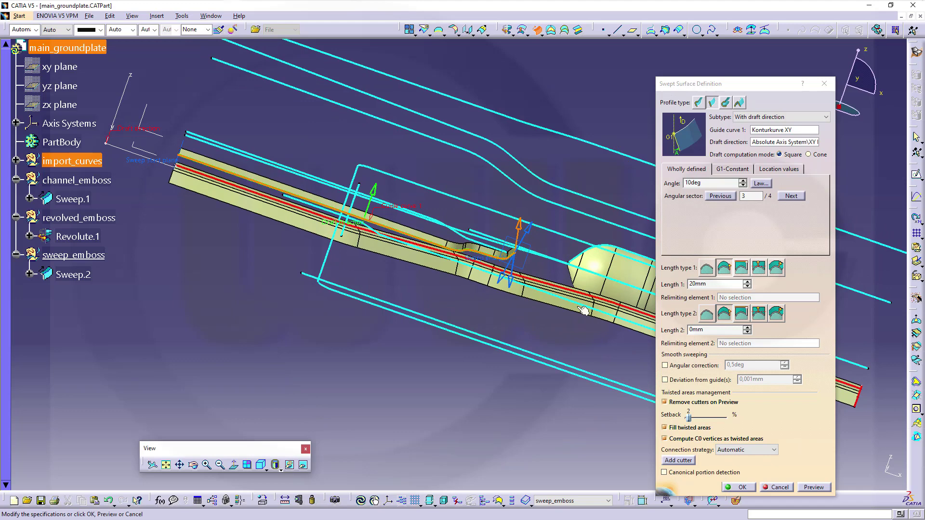
Set Length 1 of the draft sweep to 150mm.
click(726, 286)
key(Return)
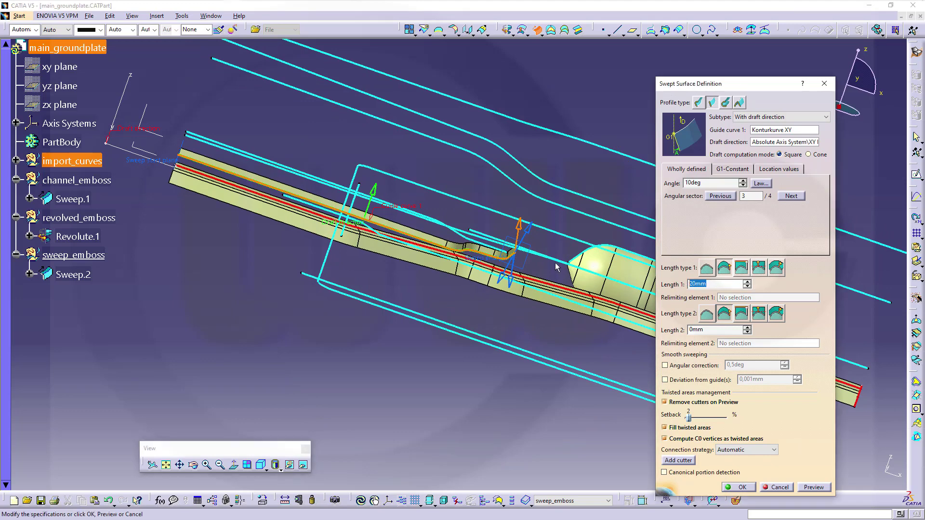
key(Return)
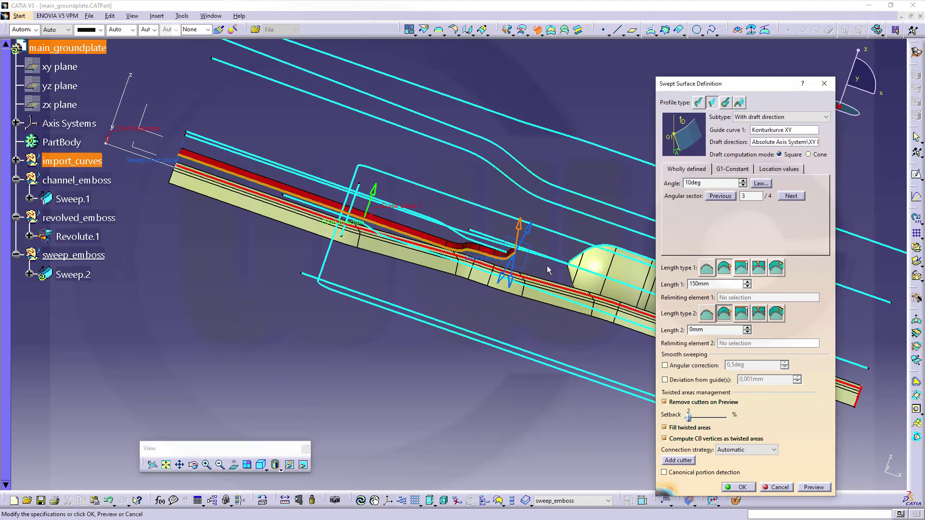
middle_drag(544, 261, 484, 226)
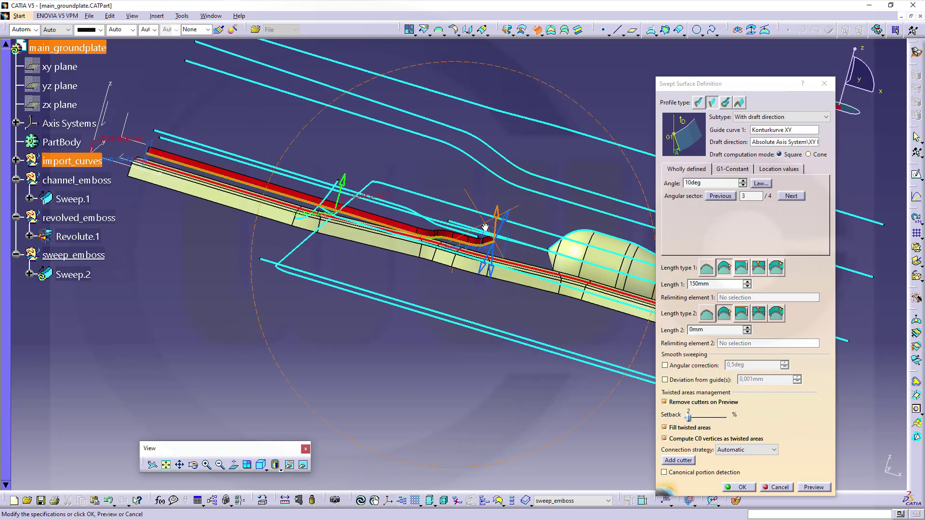
Try a Length 1 of 500mm for the draft sweep and preview it.
drag(724, 284, 579, 262)
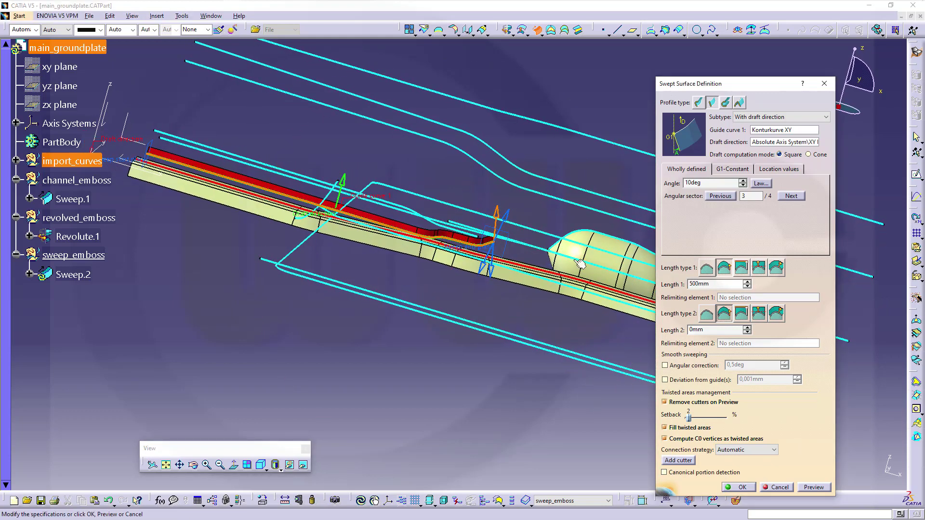
click(814, 488)
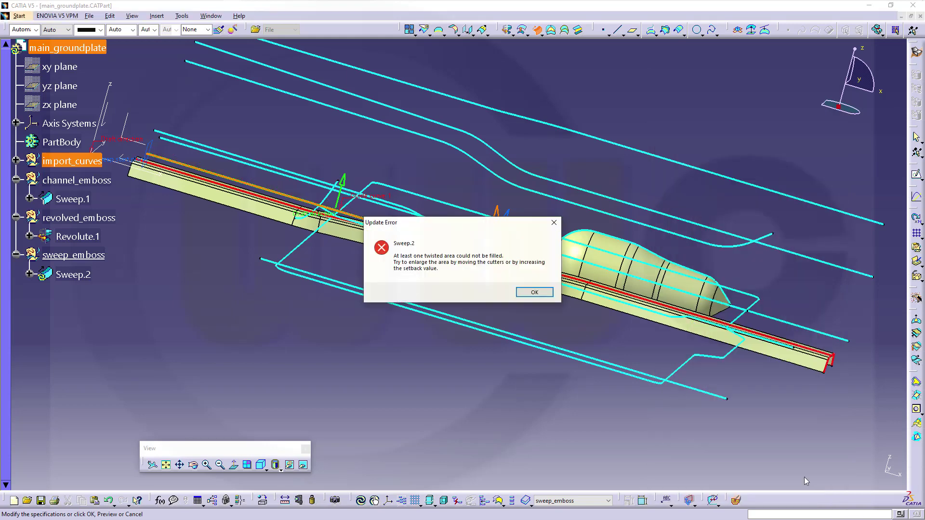
click(538, 298)
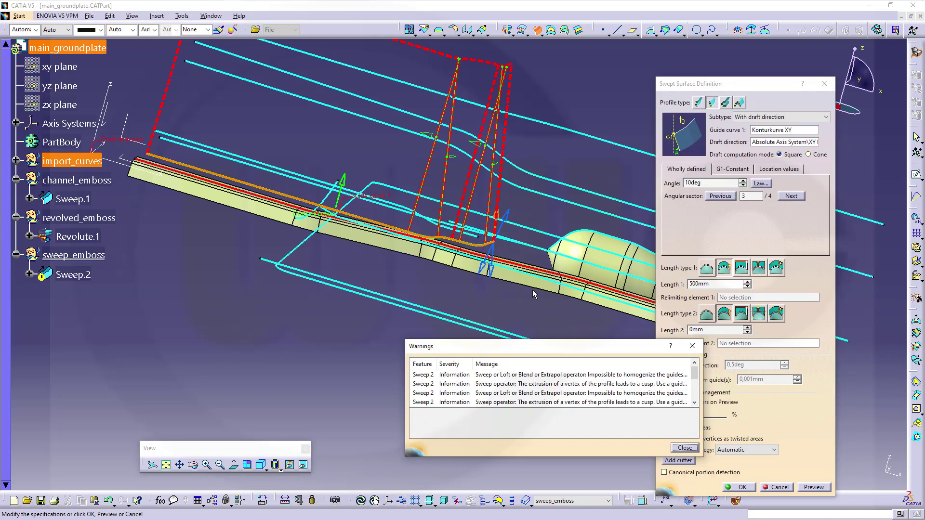
click(684, 447)
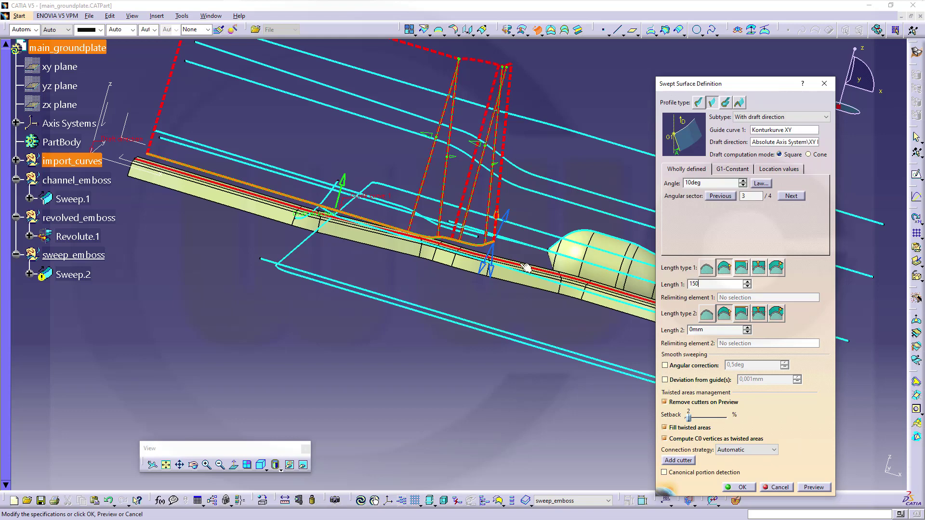
Return Length 1 to 150mm and preview the draft sweep.
click(814, 488)
middle_drag(411, 273, 383, 258)
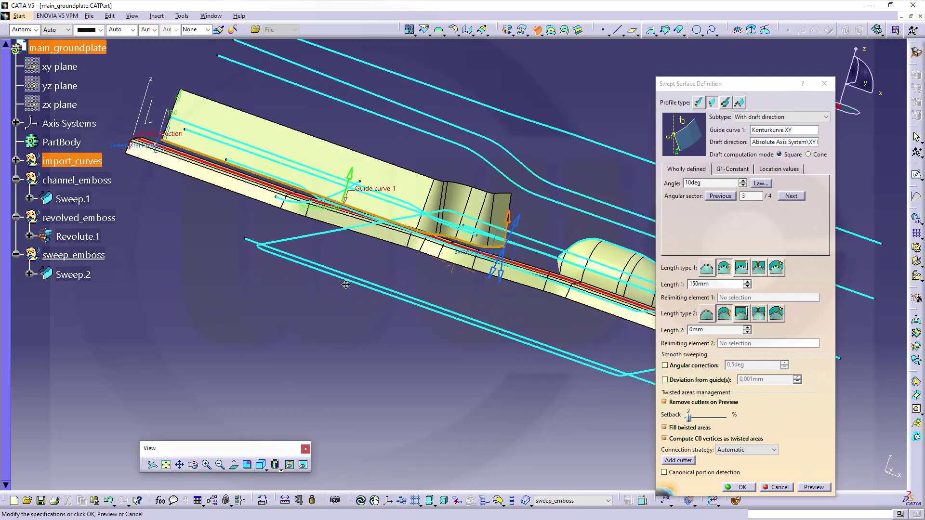
middle_drag(346, 285, 434, 423)
middle_drag(468, 317, 367, 222)
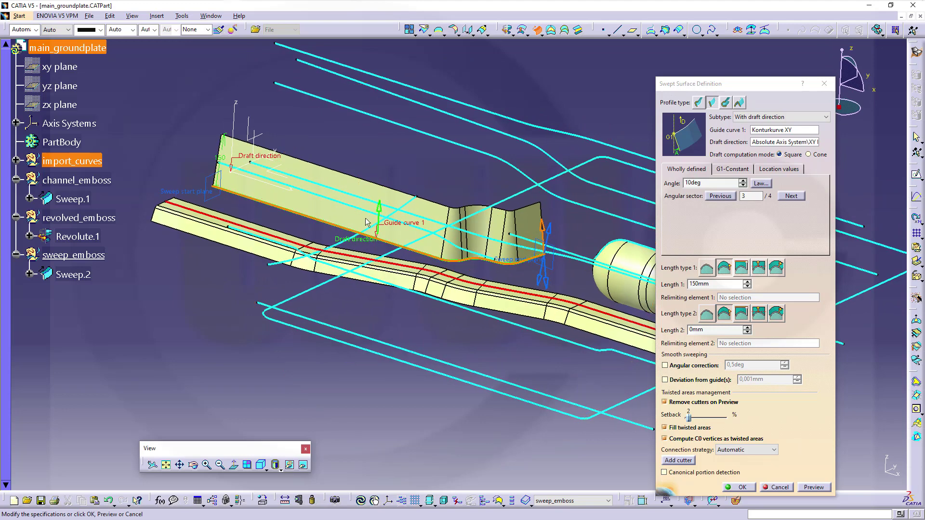
Set Length 2 of the draft sweep to 50mm, preview it and create the surface.
double_click(728, 328)
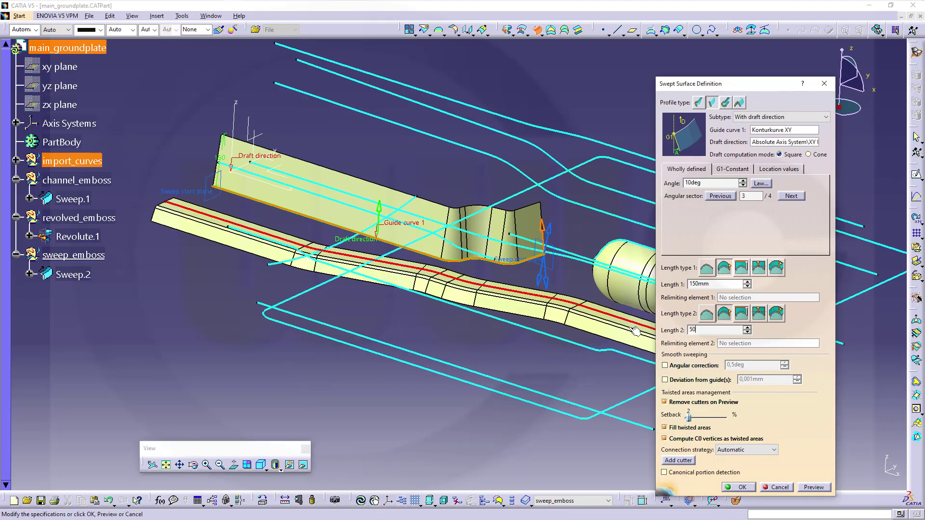
text(50)
key(Tab)
click(813, 488)
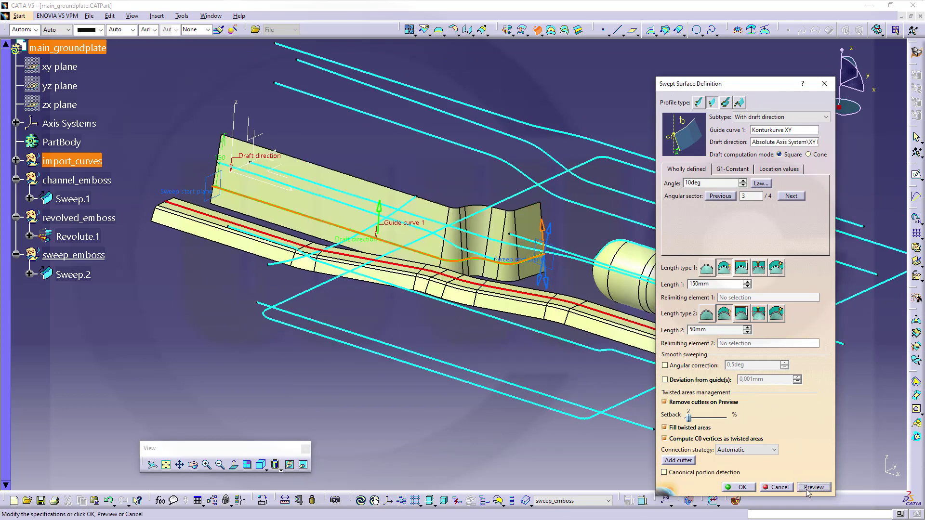
middle_drag(532, 345, 595, 347)
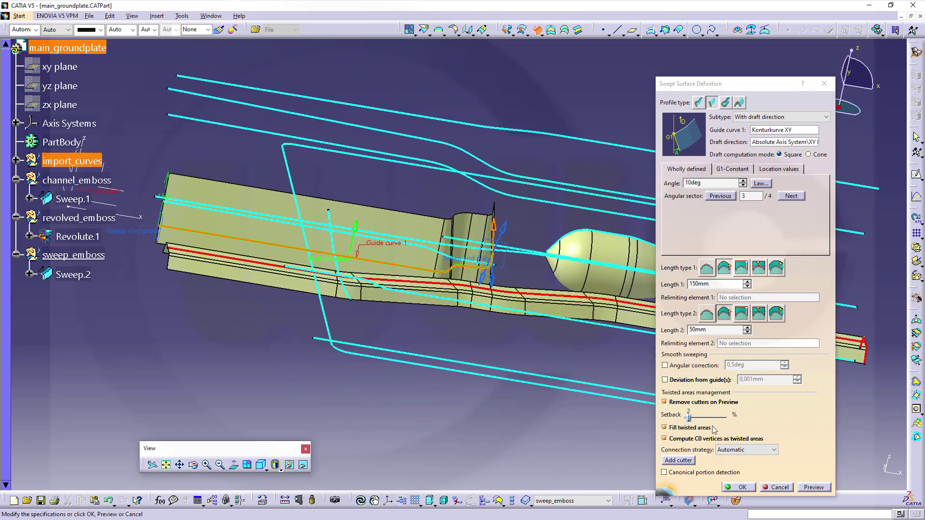
click(742, 487)
Insert a geometrical set named extrude_surfaces under main_groundplate.
middle_drag(419, 347, 365, 376)
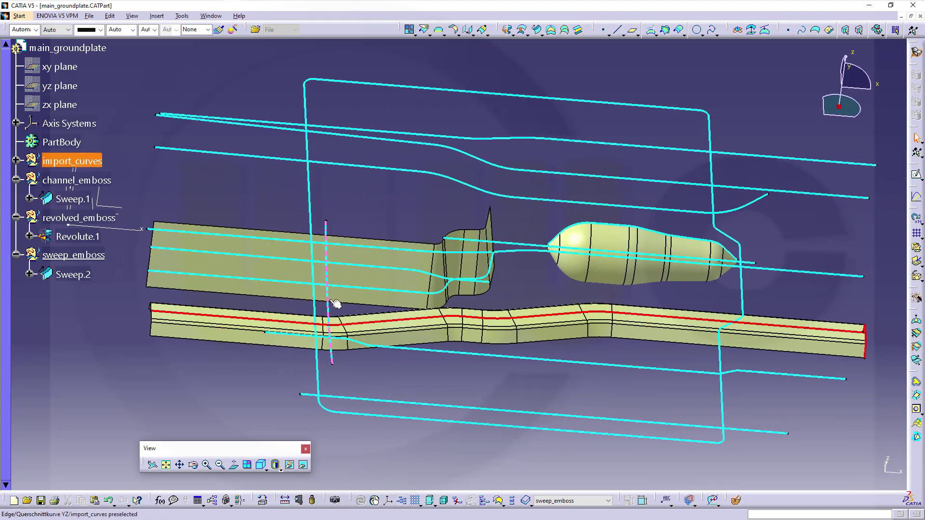
middle_drag(335, 305, 316, 243)
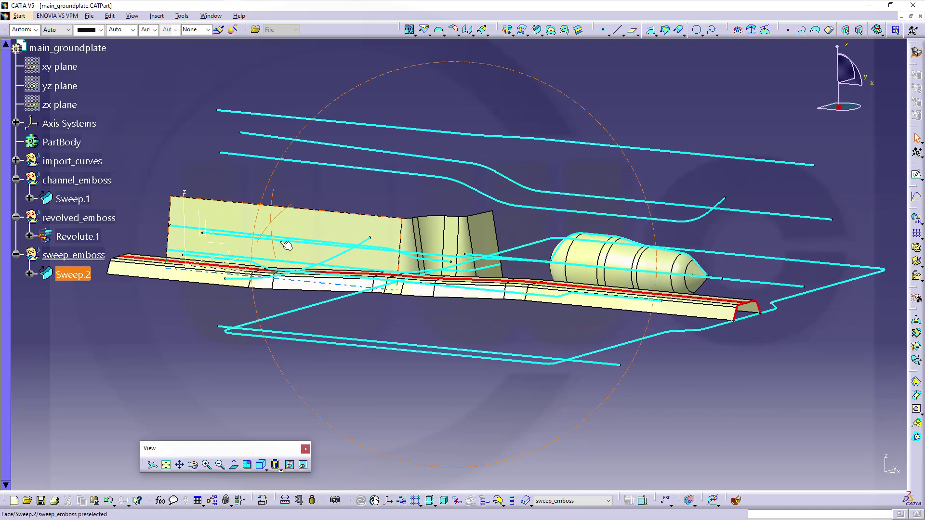
middle_drag(443, 286, 377, 341)
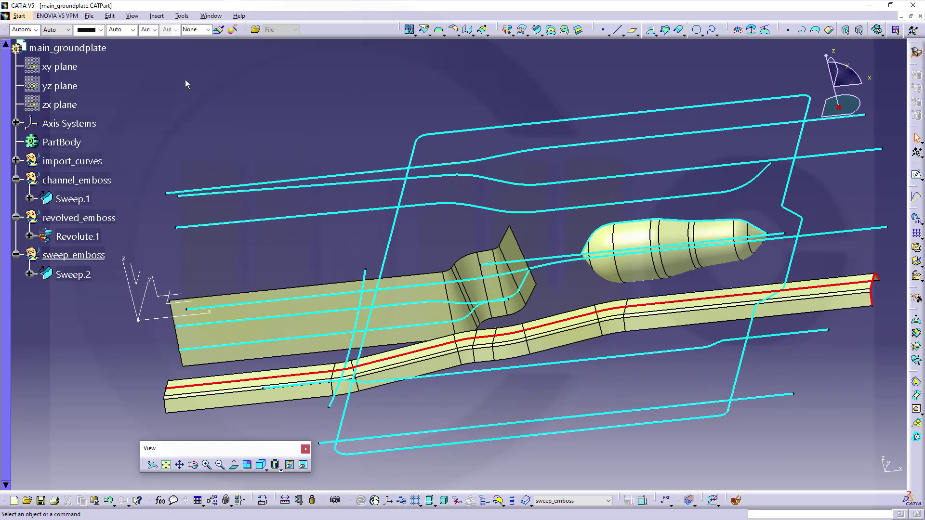
click(156, 16)
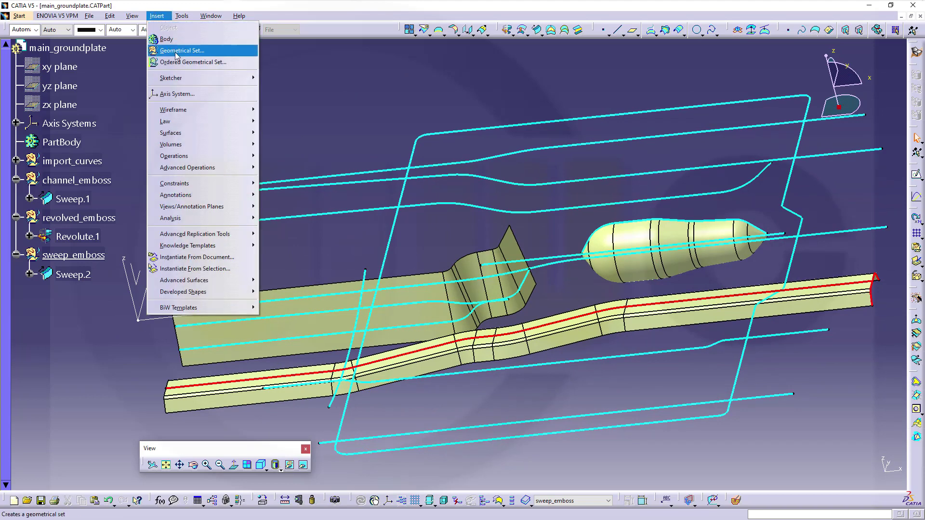
click(174, 48)
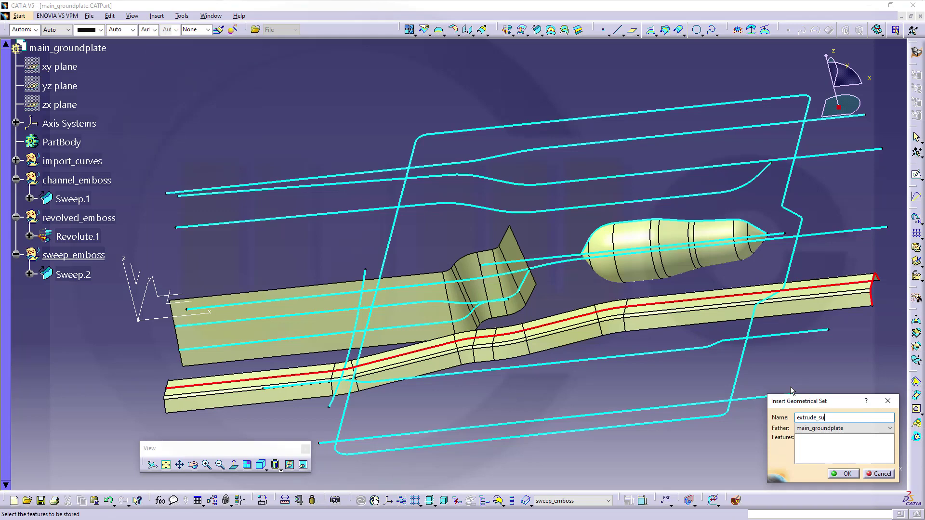
key(Return)
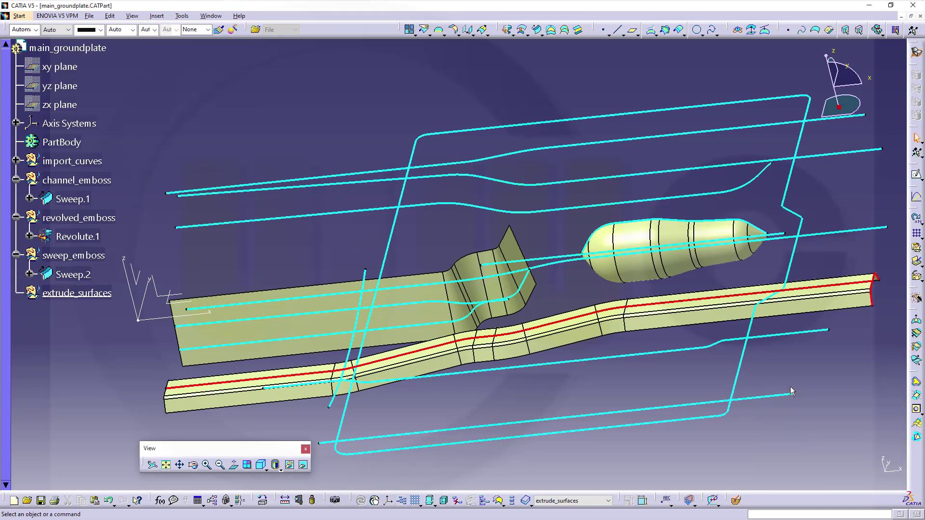
Start an extruded surface from the Querschnittkurve YZ profile, using the YZ plane of the Absolute Axis System as direction.
middle_drag(510, 244, 387, 253)
middle_drag(326, 284, 406, 304)
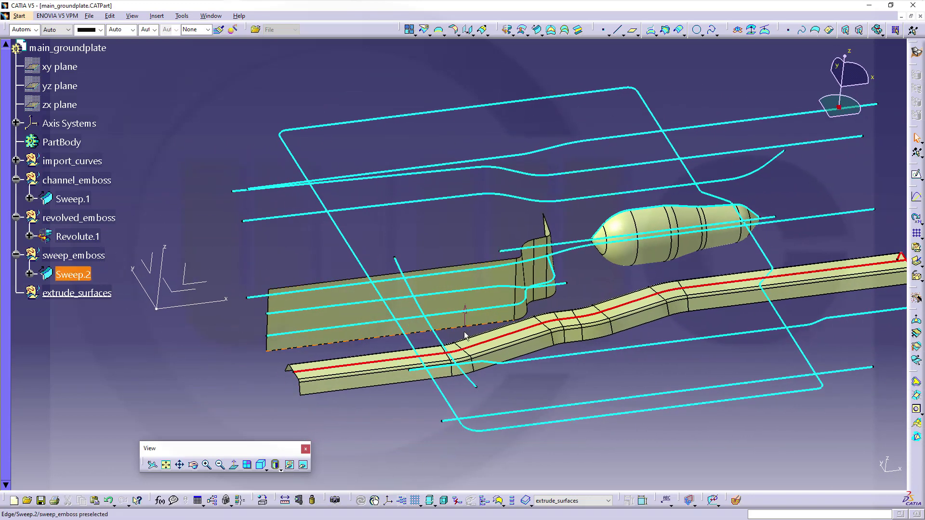
click(507, 29)
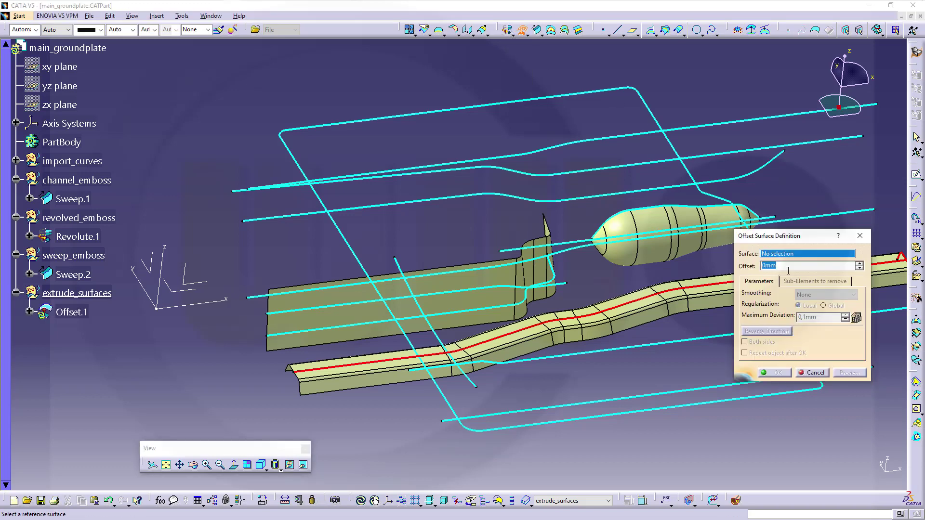
click(810, 373)
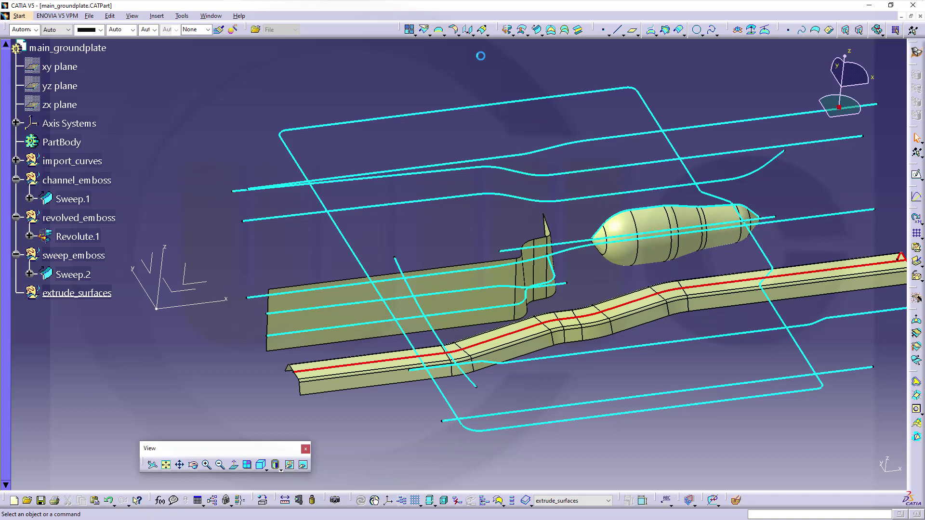
click(512, 35)
click(520, 49)
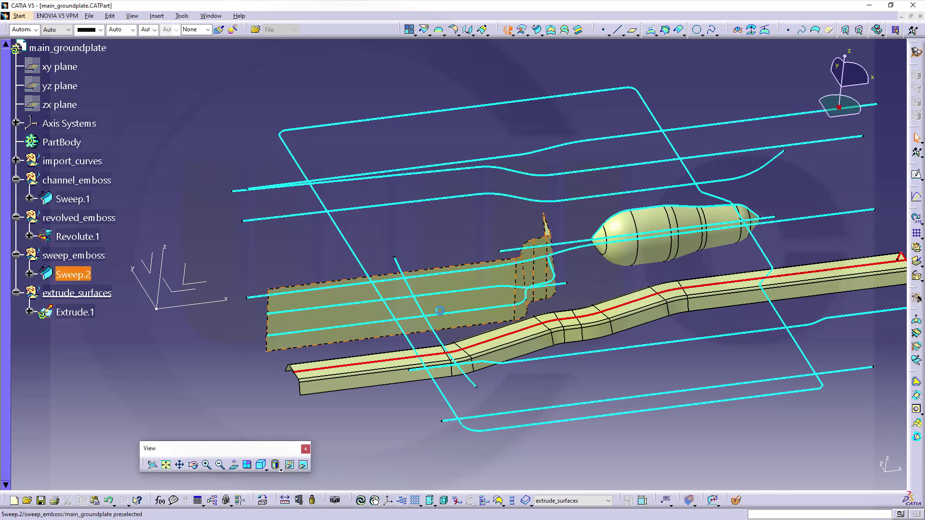
click(439, 330)
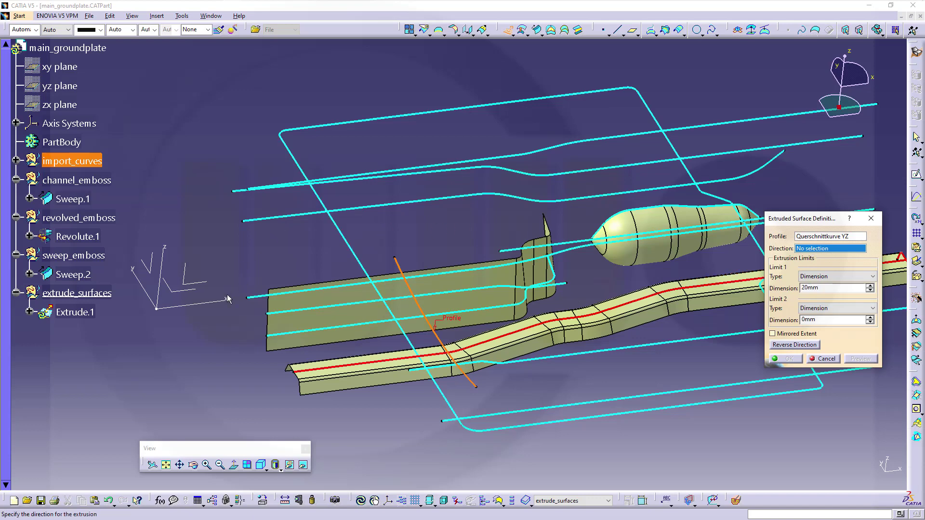
click(153, 266)
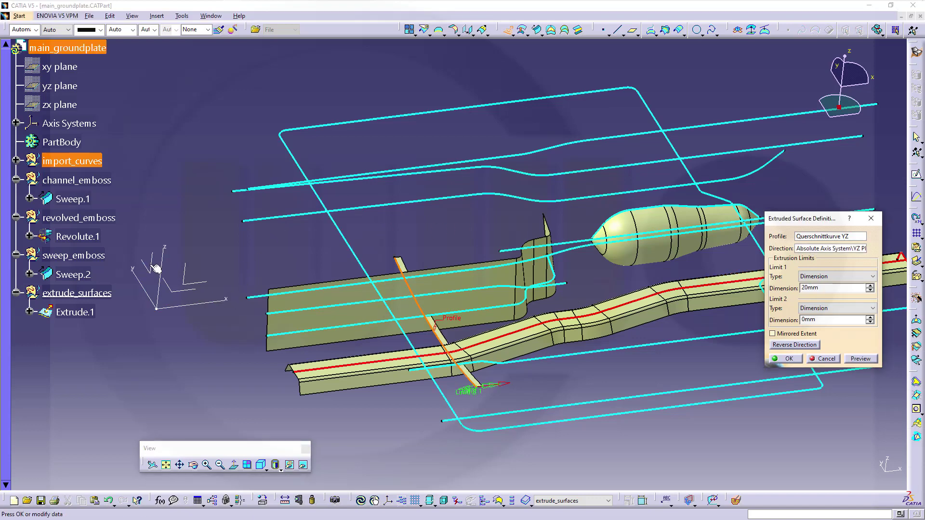
Extend Limit 1 of the Querschnittkurve YZ extrusion beneath the embosses and set it to 1300mm.
middle_drag(385, 285, 396, 236)
middle_drag(563, 312, 533, 343)
drag(435, 313, 754, 237)
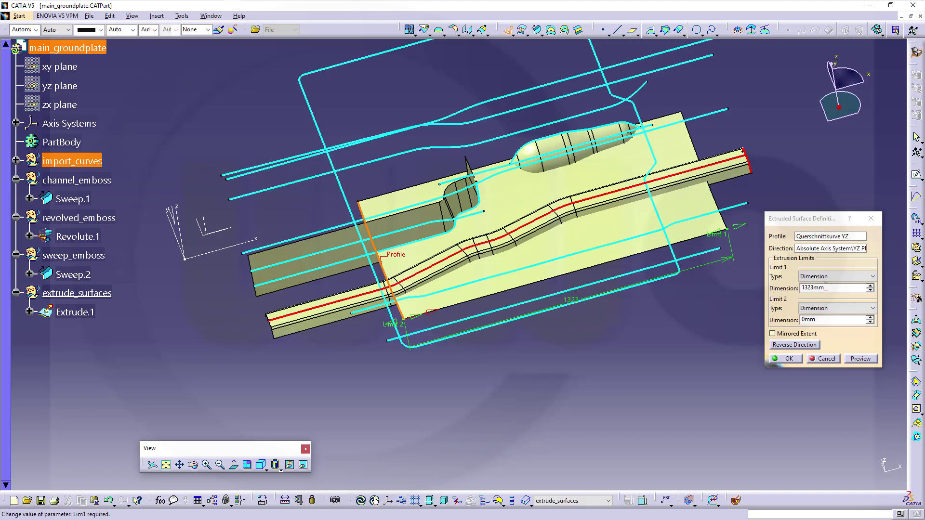
drag(831, 288, 712, 285)
text(1300)
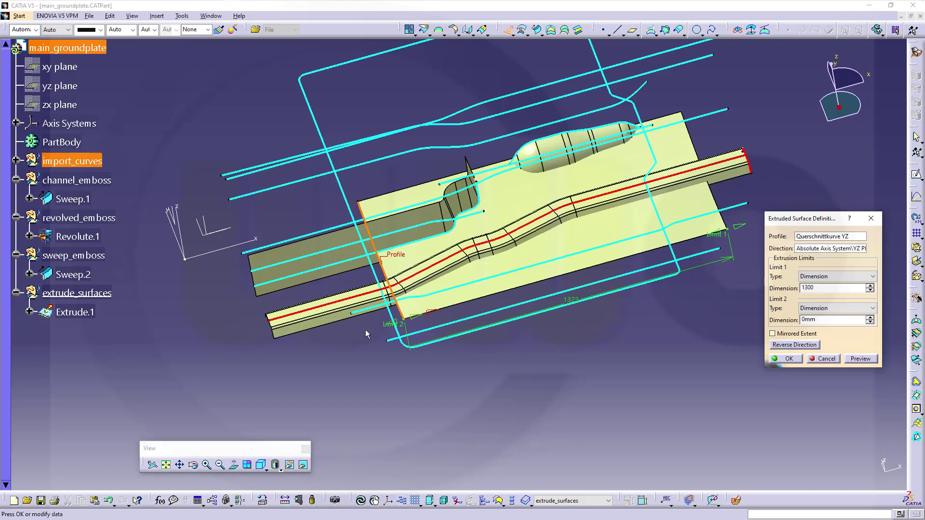
Extend Limit 2 of the Querschnittkurve YZ extrusion past the emboss ends, set it to 500mm and create the surface.
middle_drag(366, 334, 338, 360)
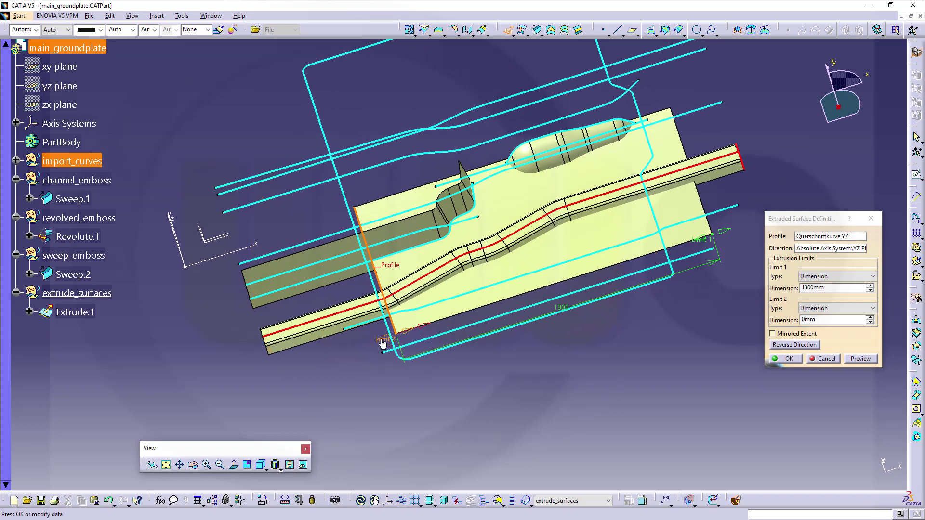
drag(374, 341, 332, 358)
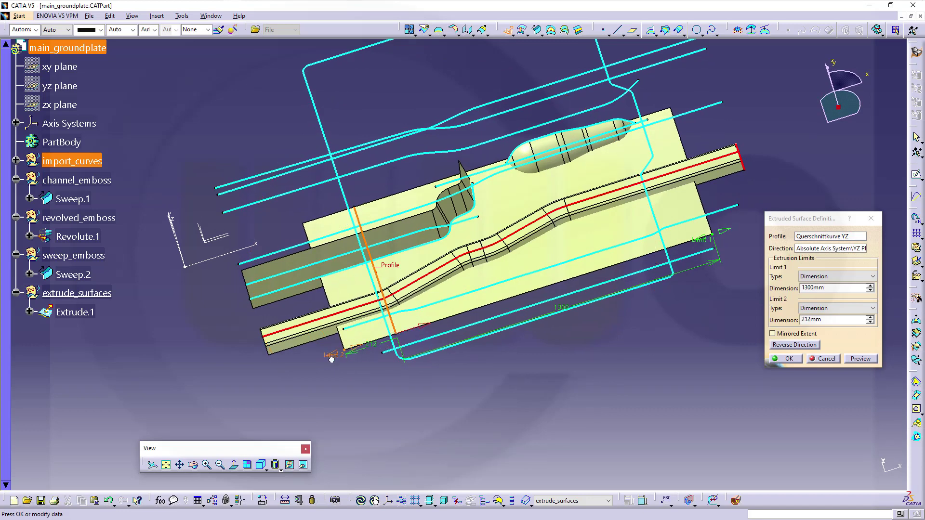
drag(331, 359, 262, 390)
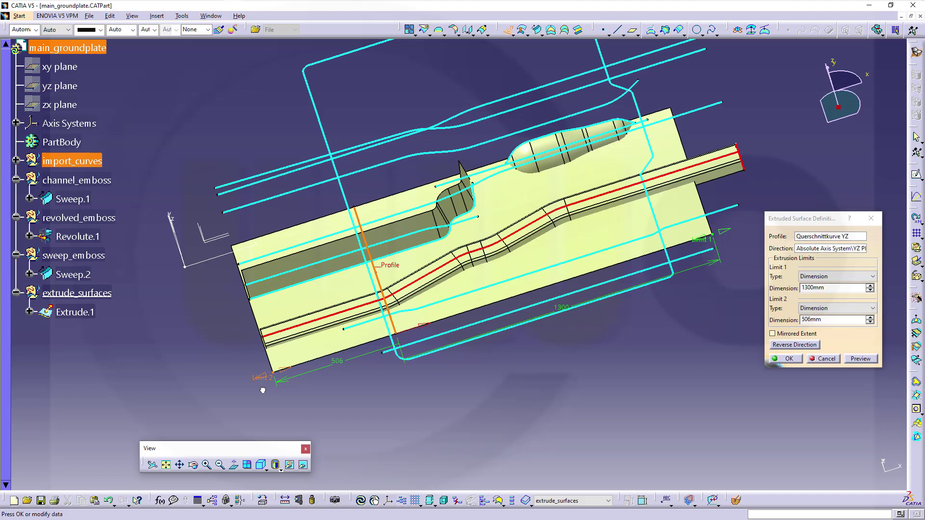
drag(845, 319, 725, 310)
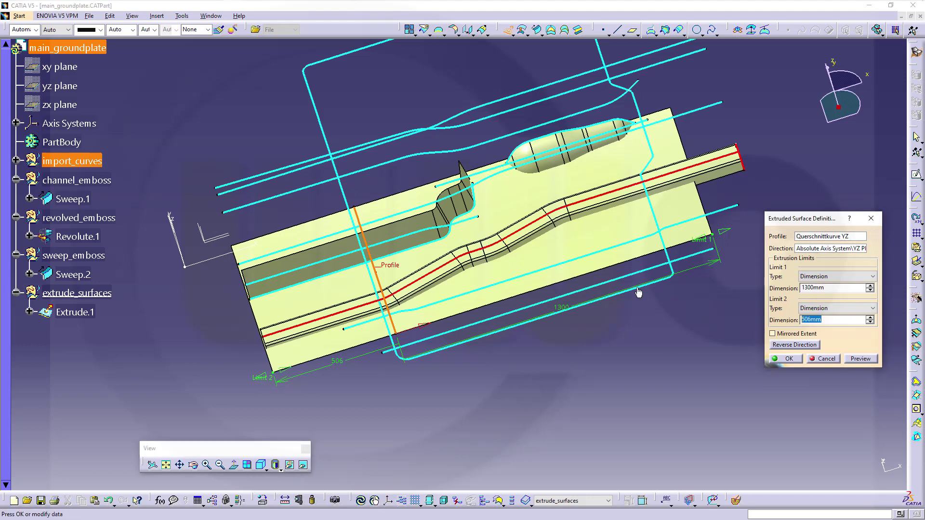
text(500)
key(Return)
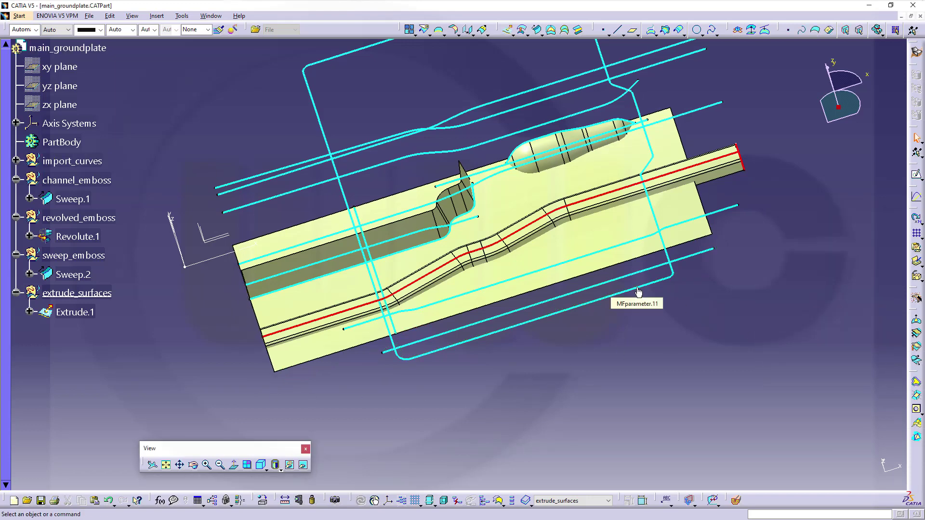
Start a second extruded surface from the Querschnittkurve ZX profile, with the ZX plane of the Absolute Axis System as direction.
middle_drag(411, 281, 467, 174)
middle_drag(559, 261, 471, 267)
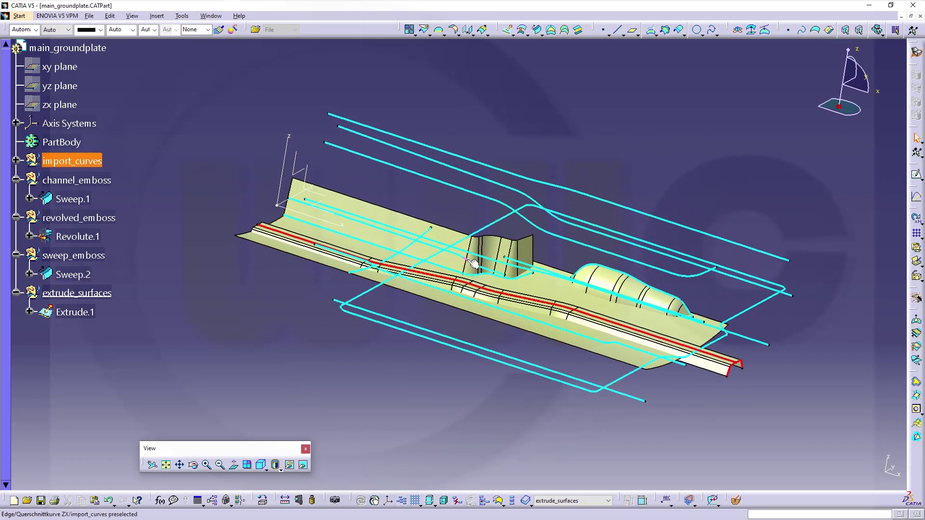
middle_drag(424, 288, 340, 352)
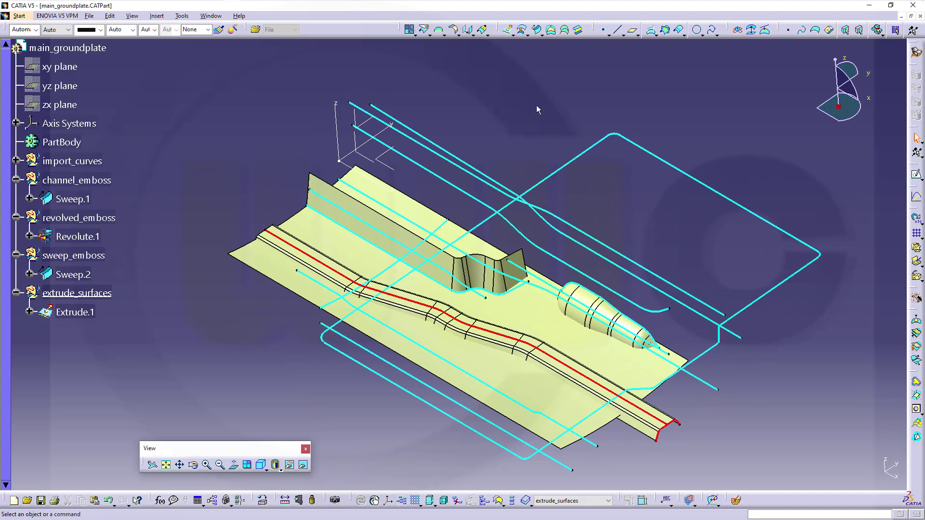
click(508, 29)
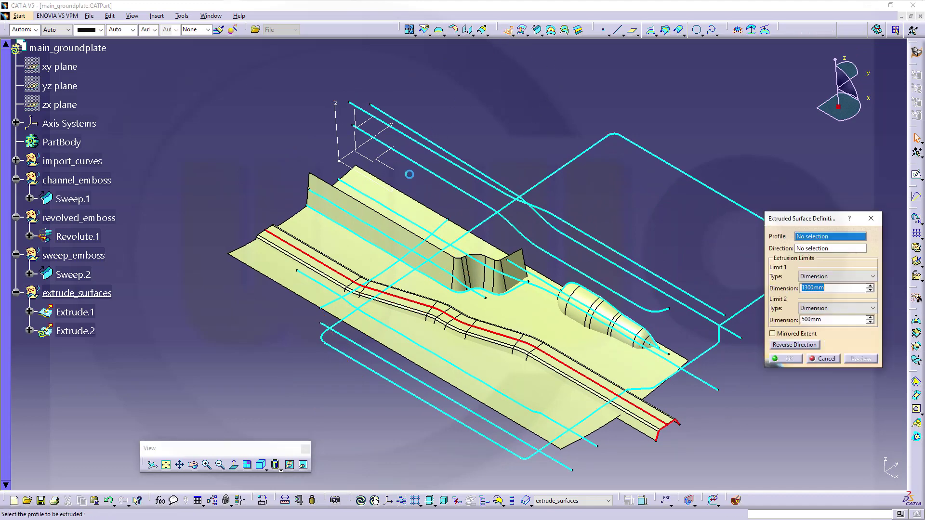
middle_drag(494, 359, 514, 310)
click(404, 227)
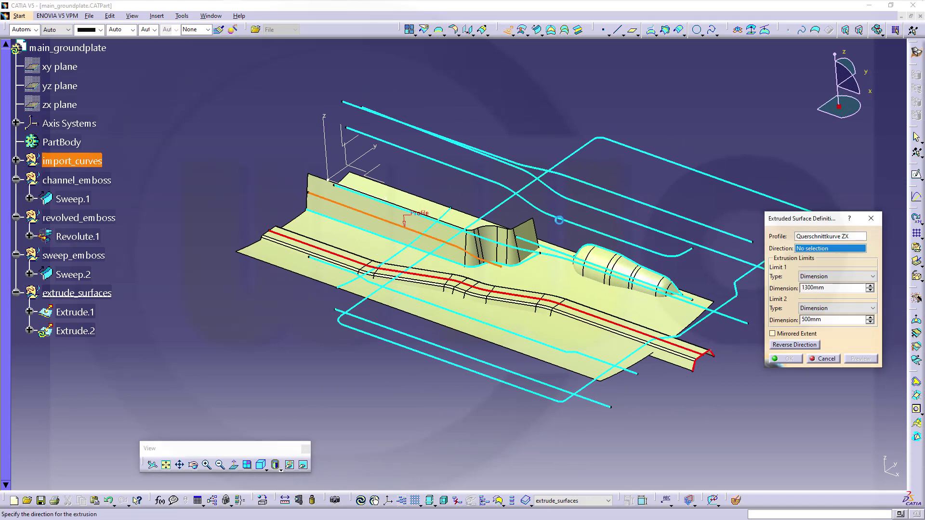
click(379, 187)
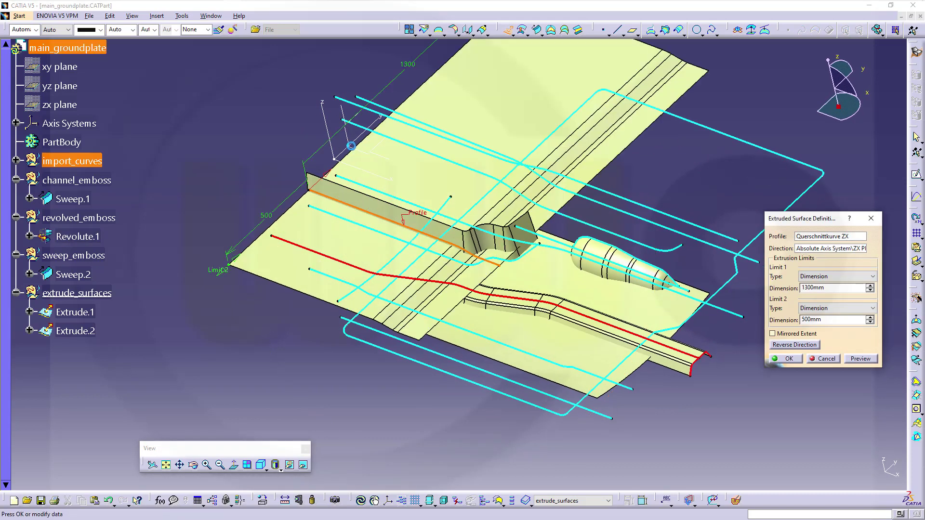
Change Limit 1 of the Querschnittkurve ZX extrusion to Up-to element, ending at a plane of the Absolute Axis System.
middle_drag(390, 268, 631, 212)
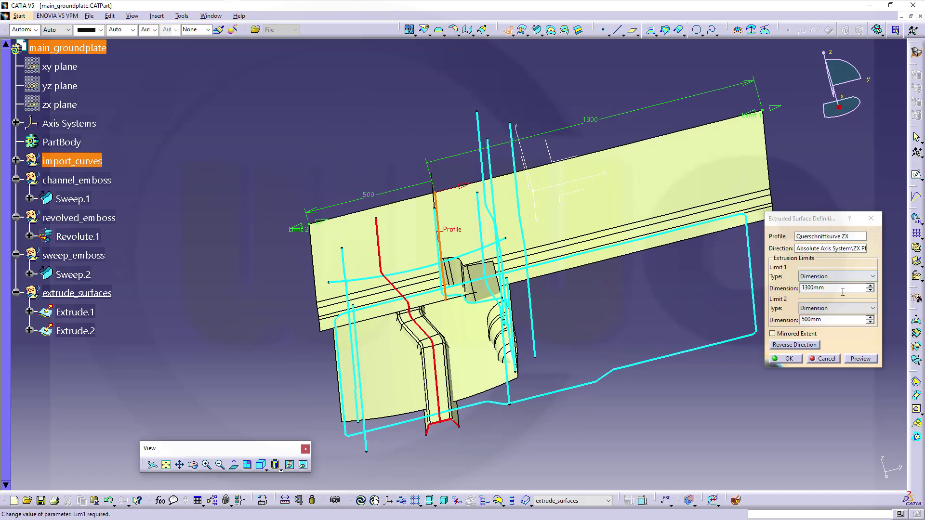
drag(749, 116, 700, 137)
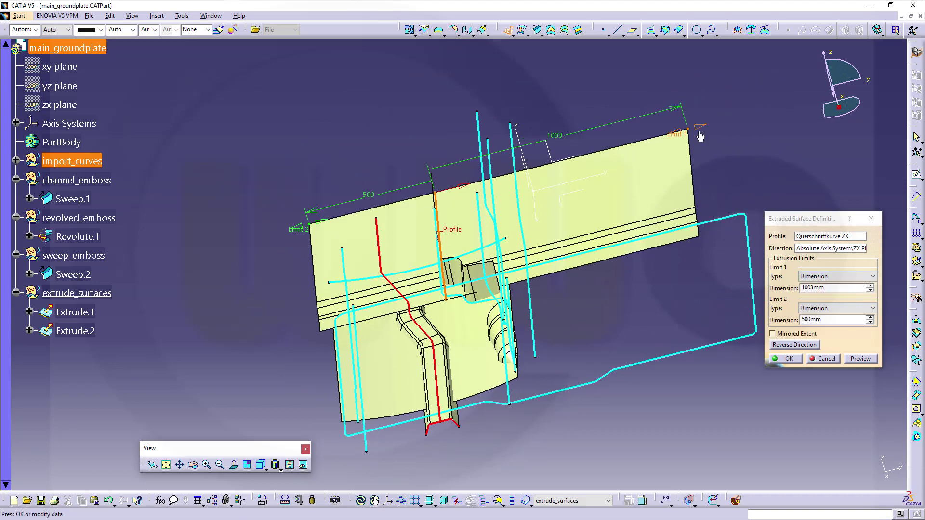
click(863, 276)
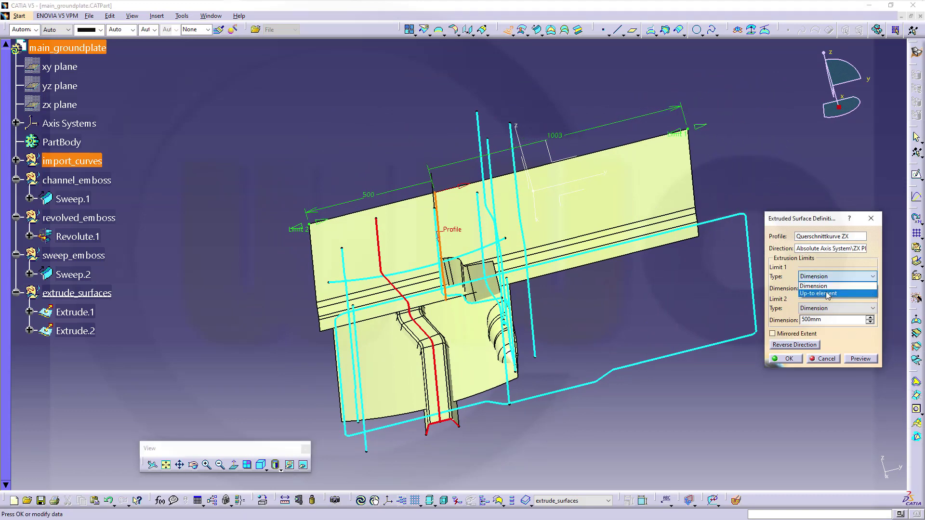
click(821, 294)
click(522, 160)
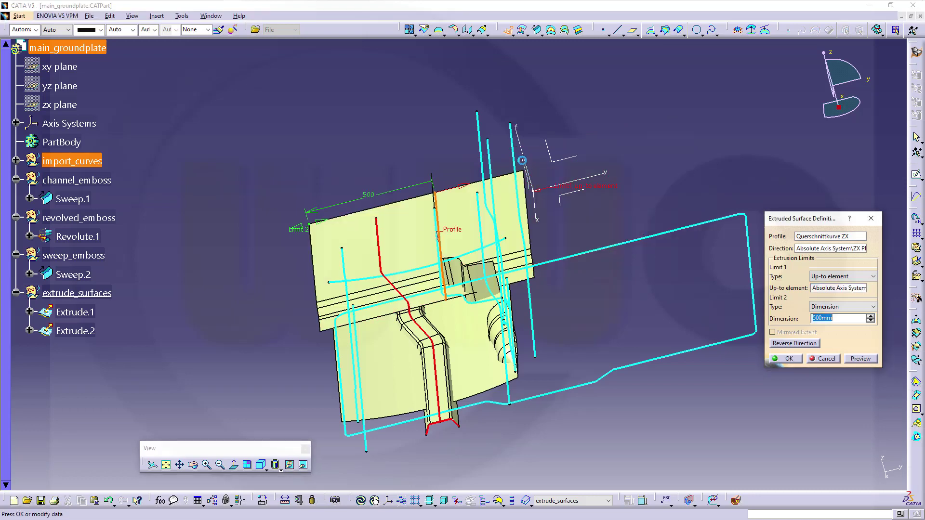
Reduce the Limit 2 dimension of the Querschnittkurve ZX extrusion and create the surface.
middle_drag(528, 307, 443, 248)
middle_drag(269, 282, 274, 300)
double_click(836, 317)
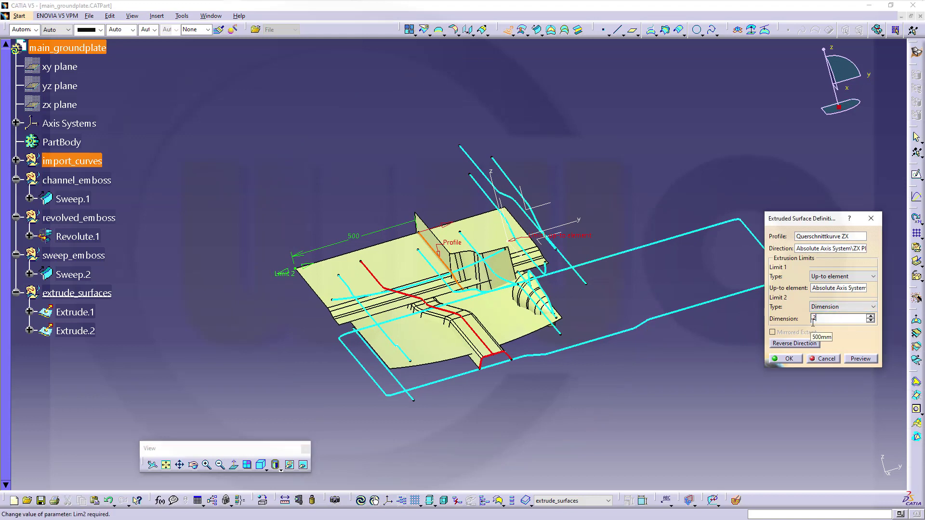
key(Return)
Hide the revolved_emboss and channel_emboss geometrical sets.
middle_drag(674, 325, 424, 294)
middle_drag(310, 314, 535, 238)
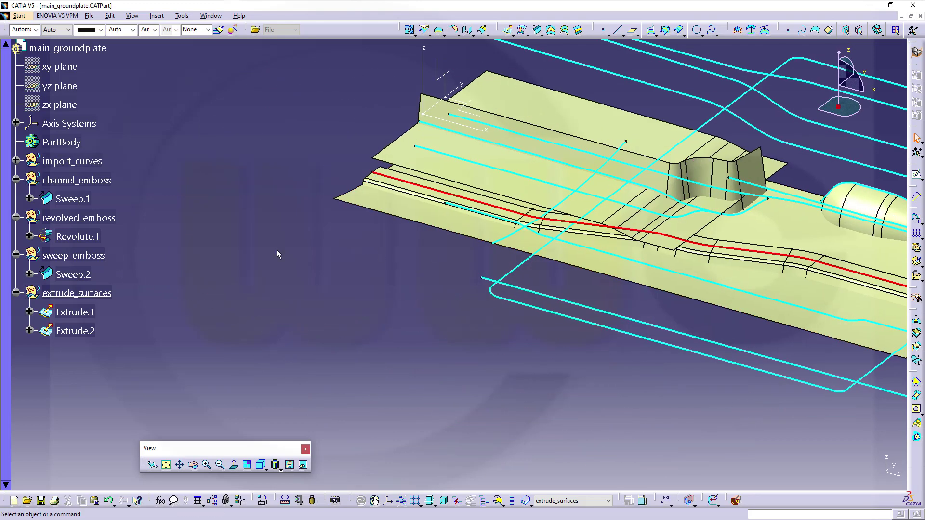
click(93, 219)
right_click(92, 220)
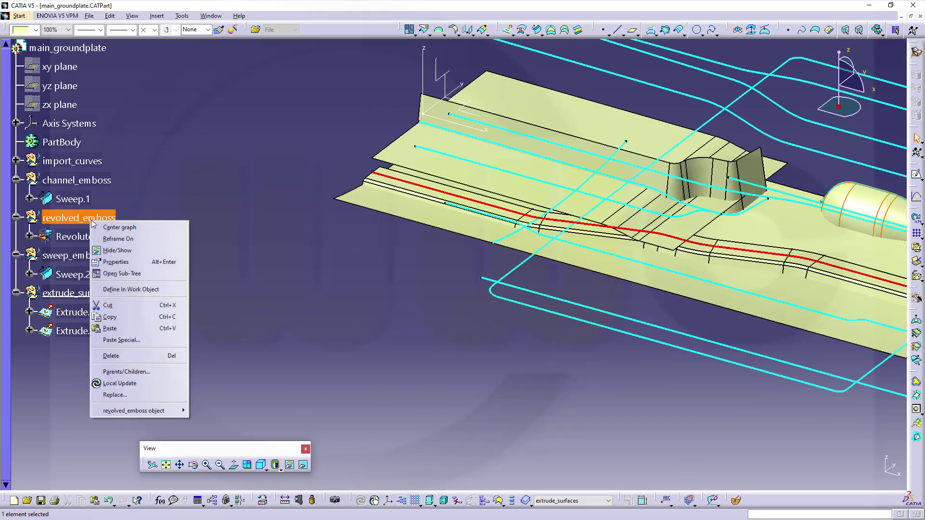
click(112, 250)
click(97, 181)
right_click(96, 180)
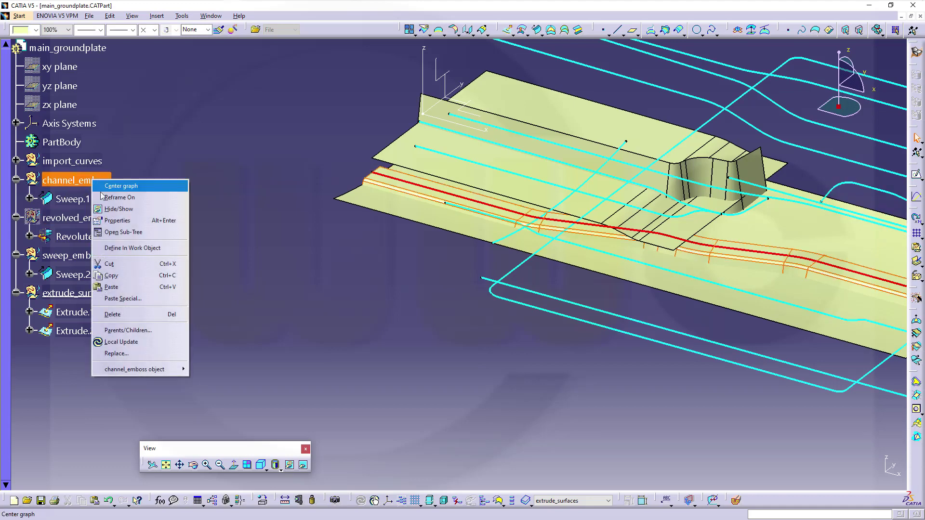
click(129, 208)
Hide the extruded surface Extrude.1.
middle_drag(306, 220, 276, 194)
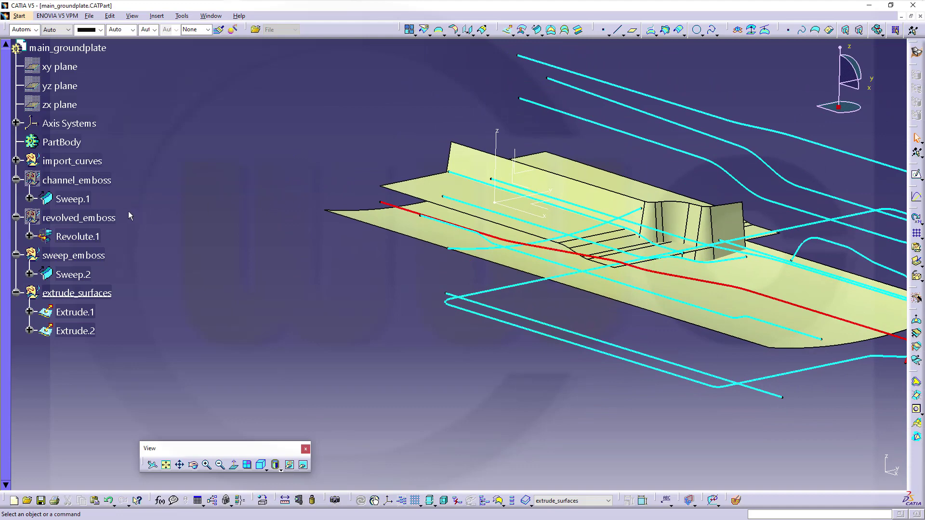
right_click(83, 313)
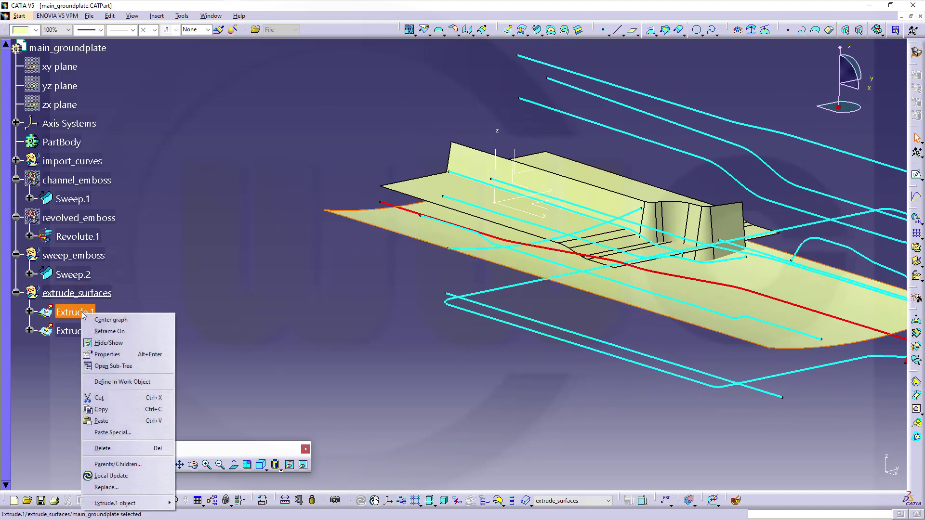
click(112, 343)
Insert a geometrical set named surfaces under main_groundplate.
middle_drag(324, 244, 405, 268)
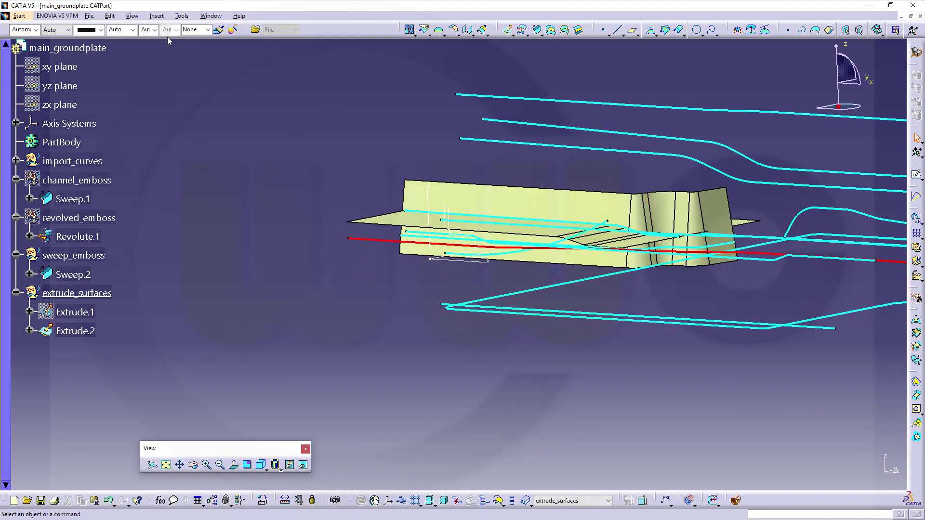
click(157, 16)
click(162, 51)
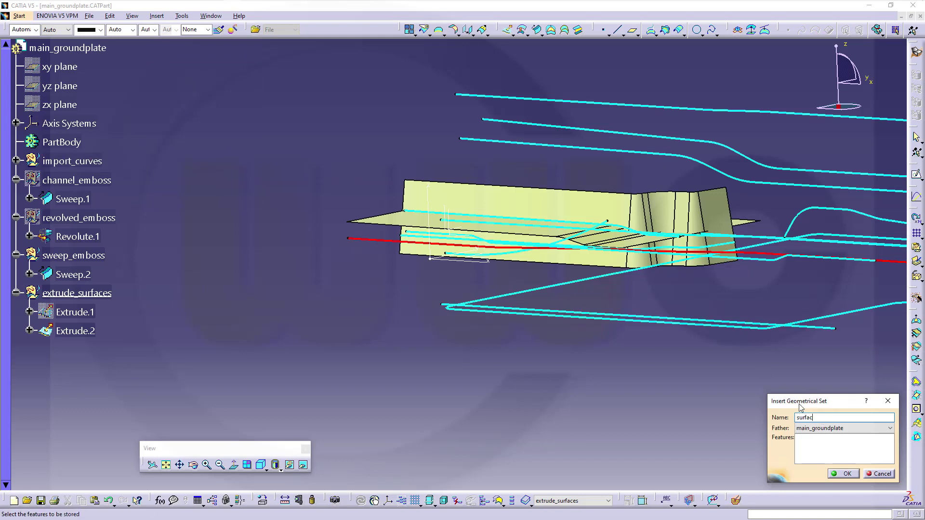
text(surfaces)
key(Return)
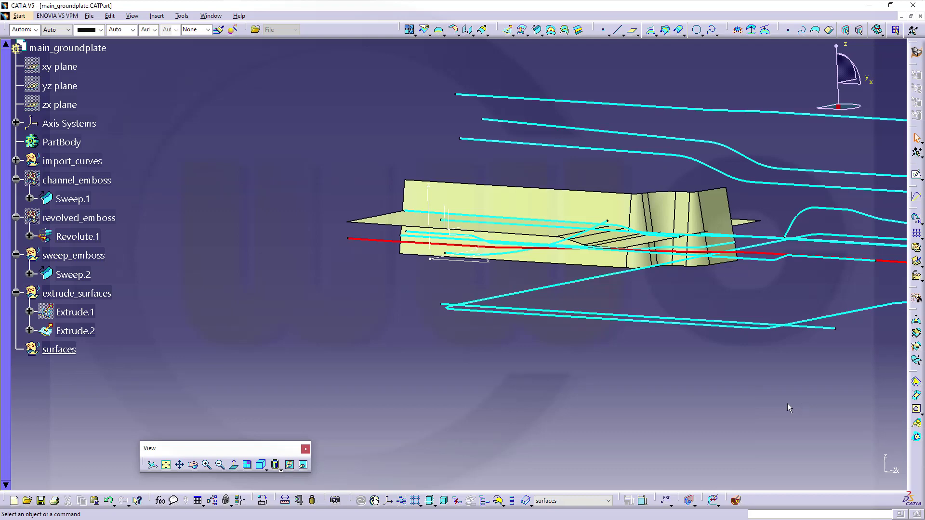
Create a BiTangent fillet with 20 mm radius between Sweep.2 and Extrude.2, trimming both supports.
middle_drag(355, 202, 387, 205)
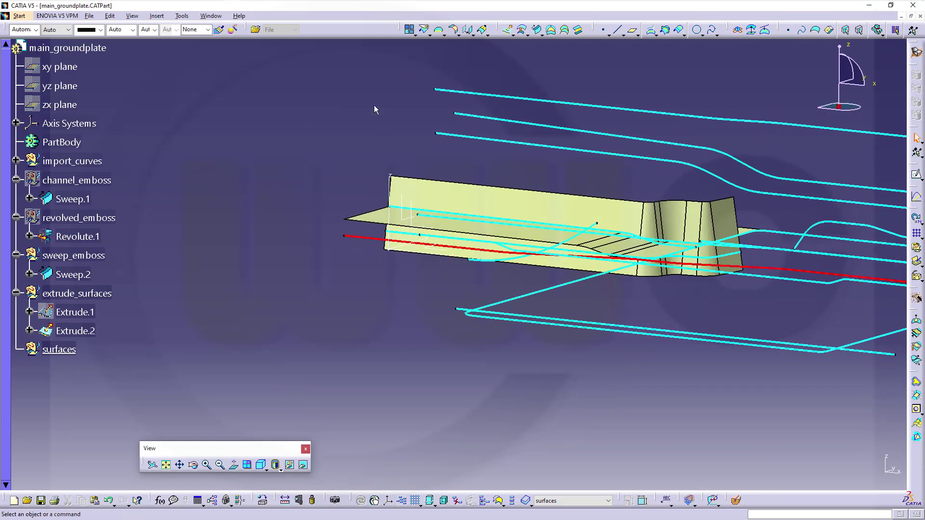
click(454, 30)
middle_drag(400, 226, 314, 241)
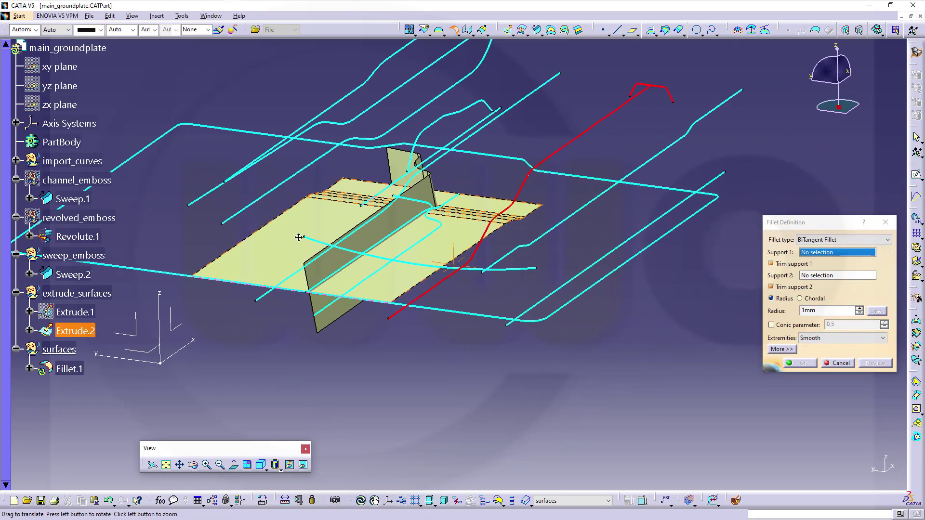
middle_drag(331, 210, 383, 279)
click(415, 269)
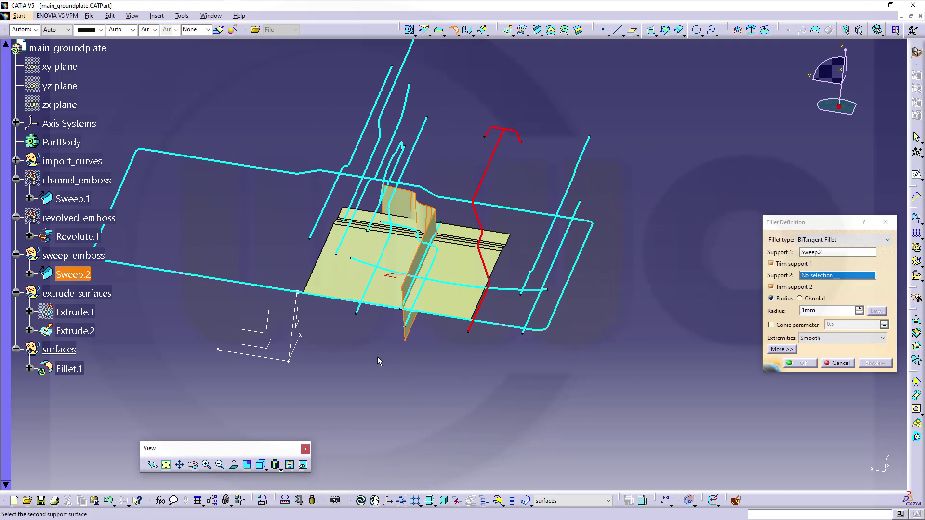
middle_drag(379, 361, 390, 325)
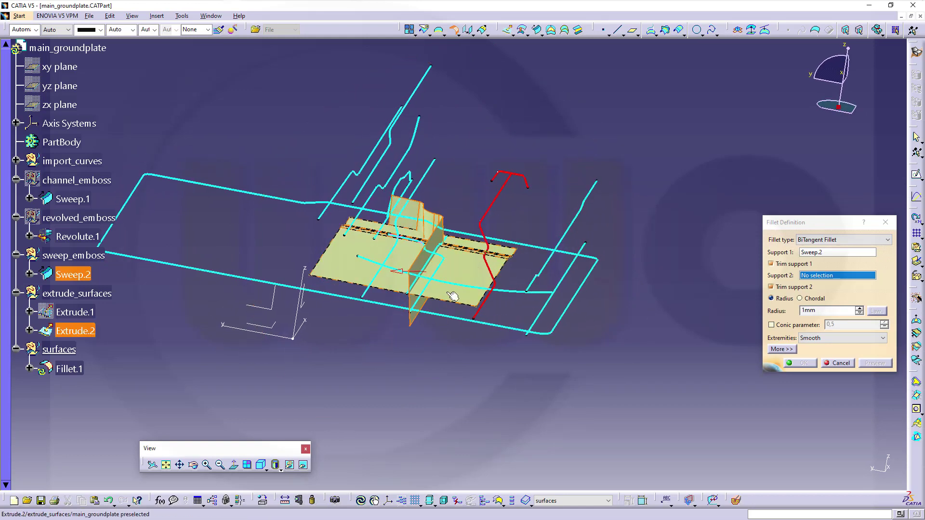
click(452, 296)
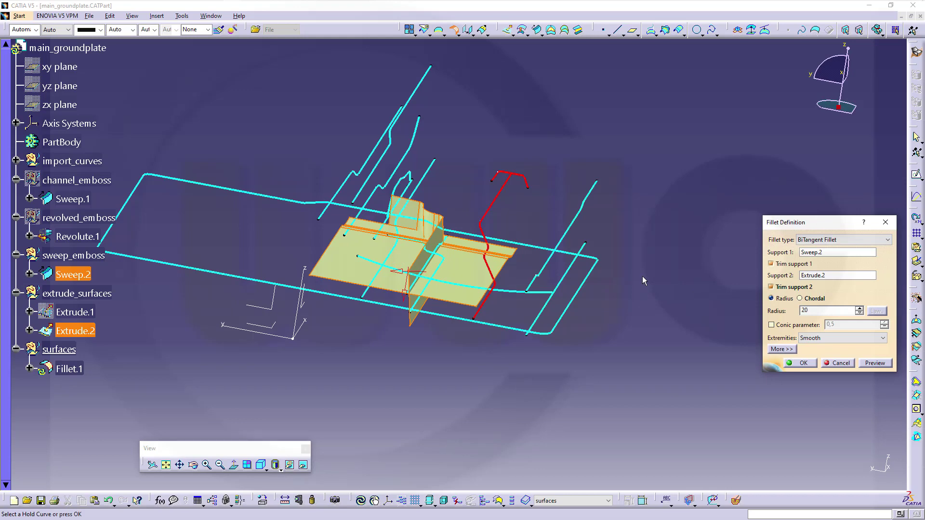
key(Return)
middle_drag(354, 242, 367, 296)
middle_drag(241, 325, 273, 310)
middle_drag(588, 270, 576, 350)
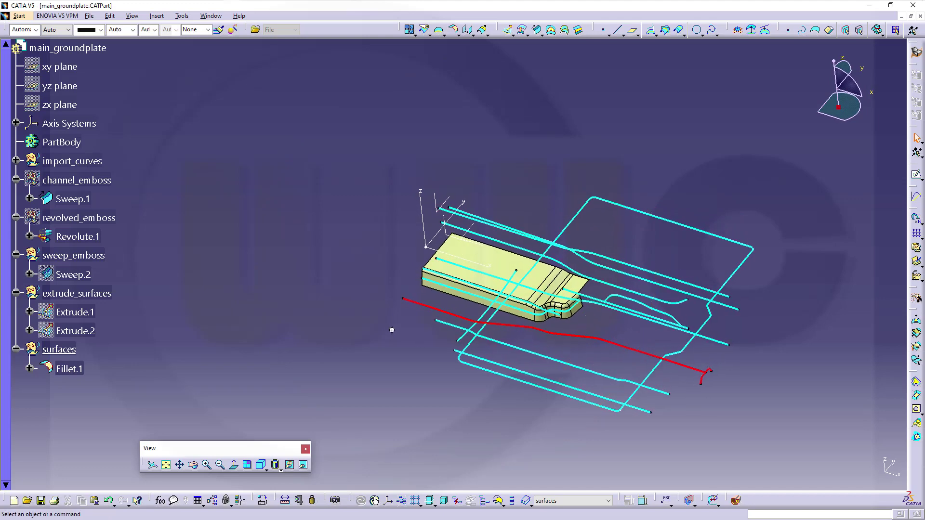
middle_drag(392, 330, 401, 319)
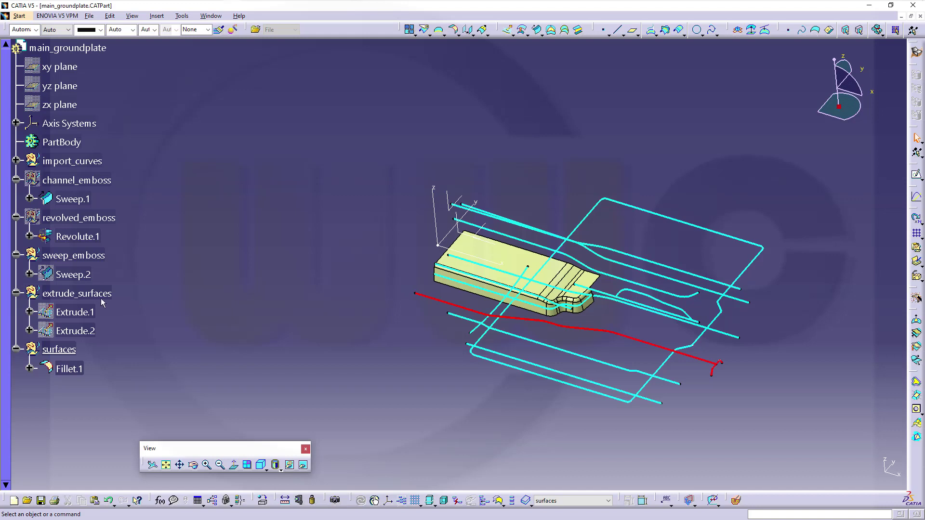
Hide the sweep_emboss geometrical set and show it again.
click(84, 260)
right_click(88, 254)
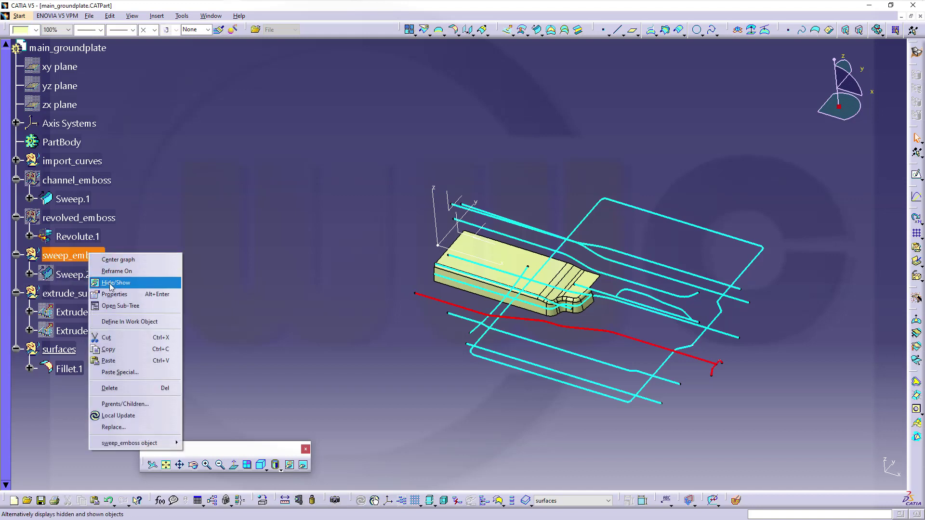
click(140, 281)
click(72, 255)
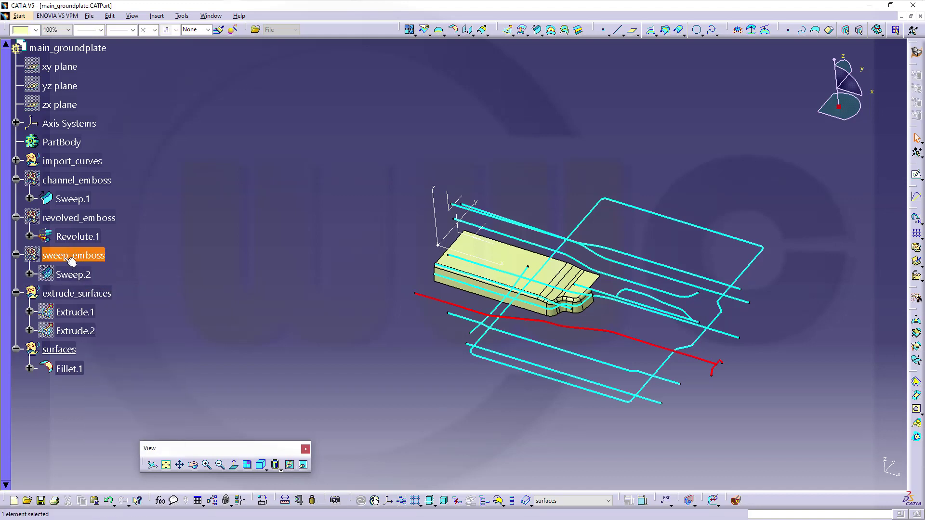
right_click(64, 257)
click(101, 289)
Show the Sweep.2 surface for comparison with the fillet and hide it again.
click(72, 274)
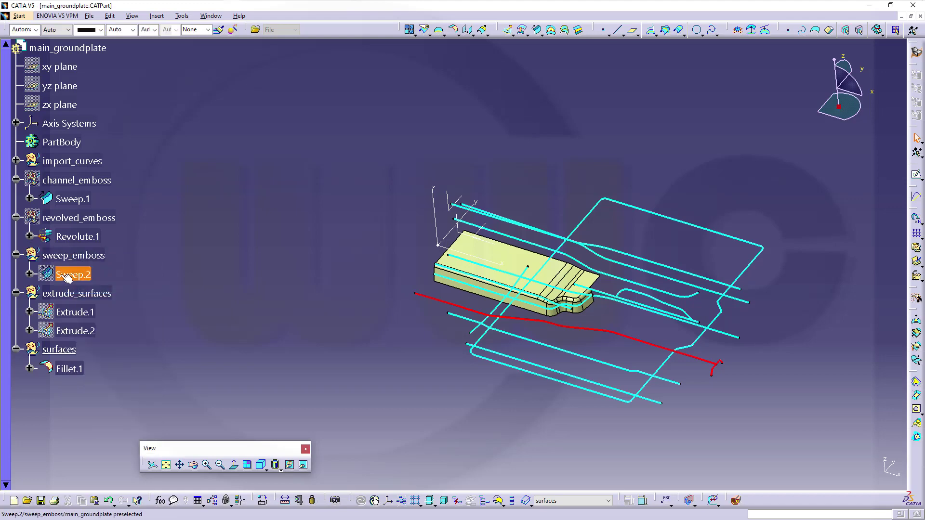
click(73, 255)
click(71, 274)
right_click(69, 277)
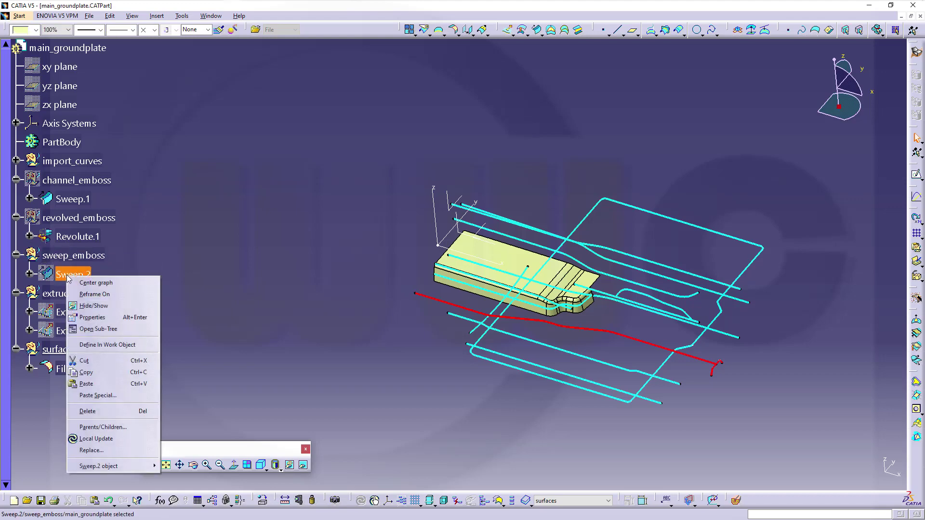
click(94, 305)
middle_drag(120, 278, 144, 277)
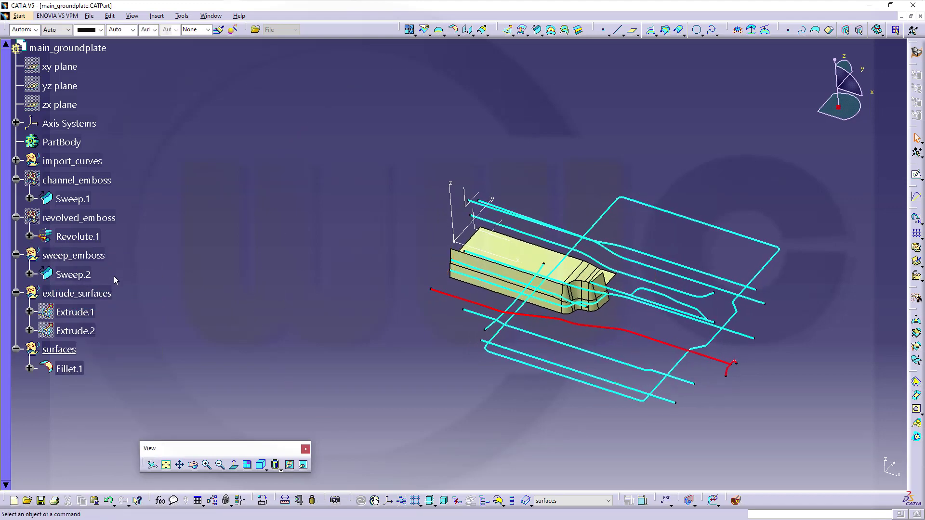
click(72, 275)
right_click(81, 277)
click(109, 308)
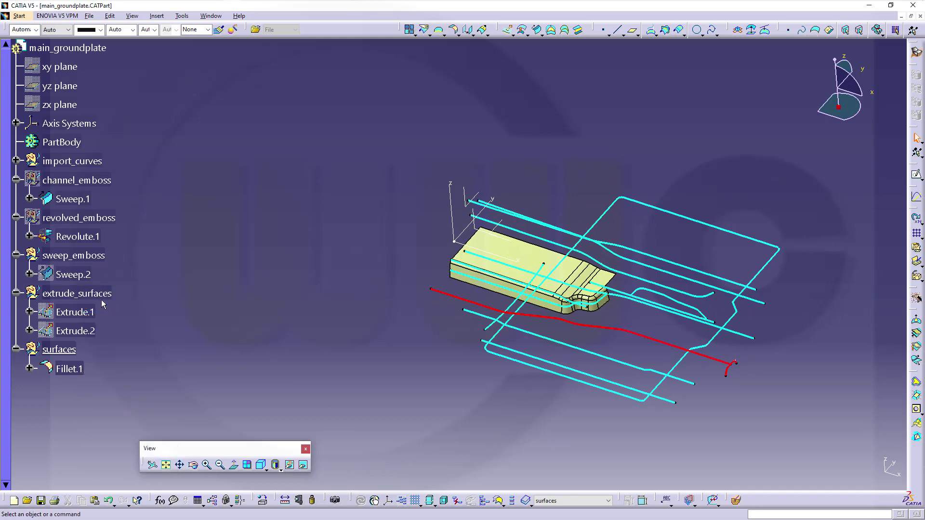
Show the channel_emboss geometrical set and the extruded surface Extrude.1.
right_click(69, 185)
click(109, 213)
middle_drag(206, 242, 268, 282)
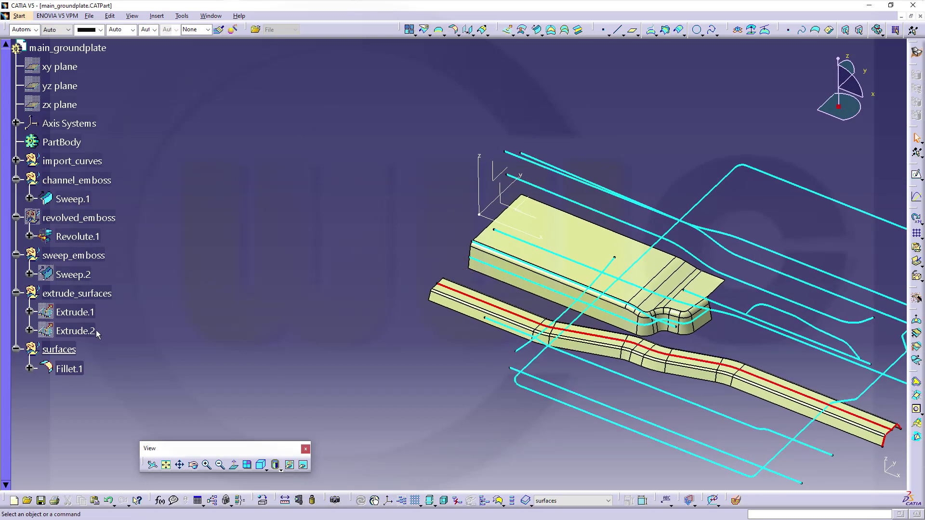
right_click(85, 313)
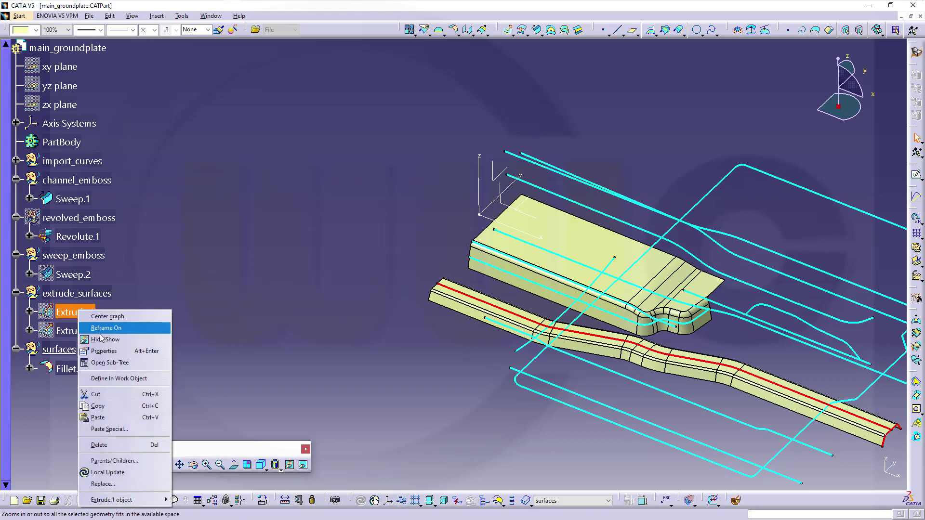
click(104, 336)
middle_drag(307, 345, 607, 365)
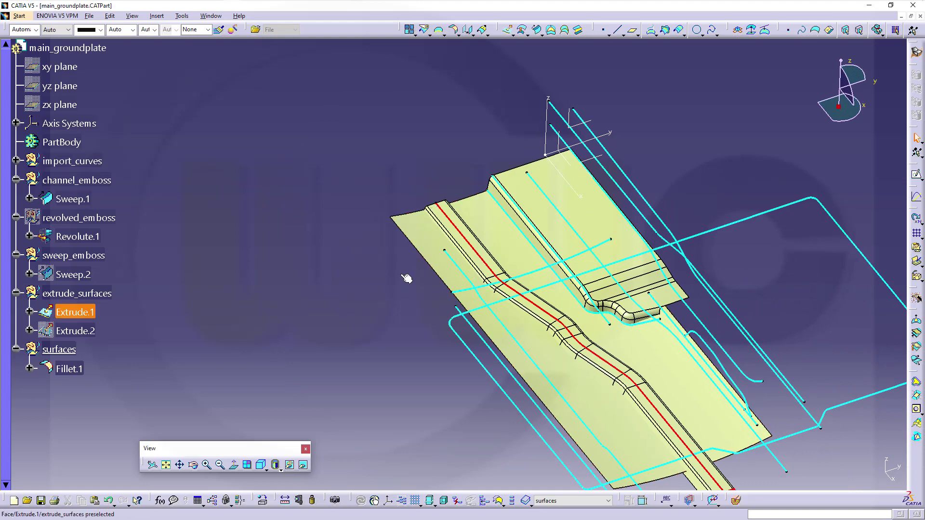
Create a BiTangent fillet with 10 mm radius between Sweep.1 and Extrude.1, trimming both supports.
click(440, 32)
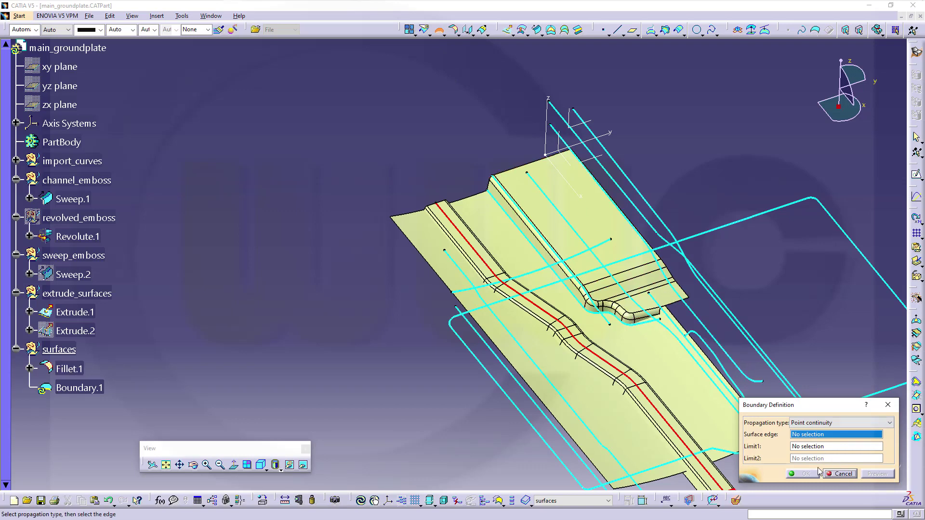
click(838, 475)
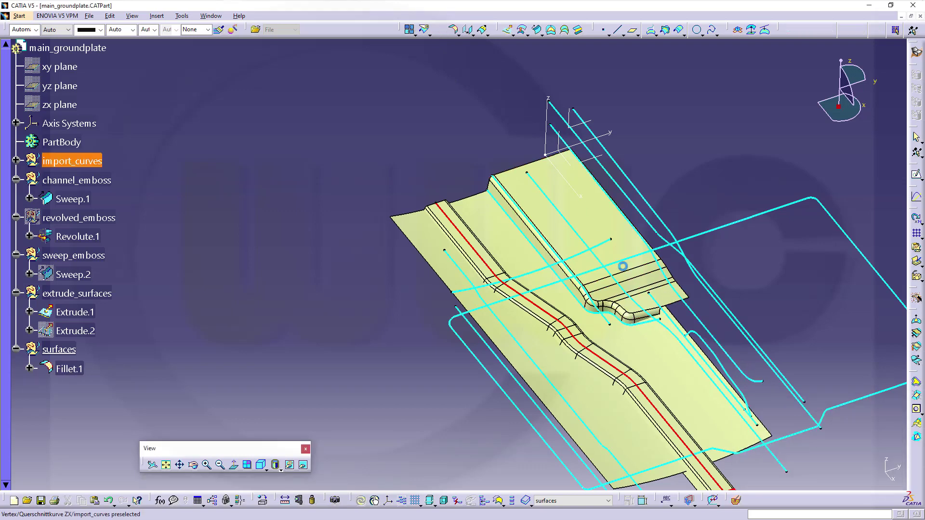
click(455, 32)
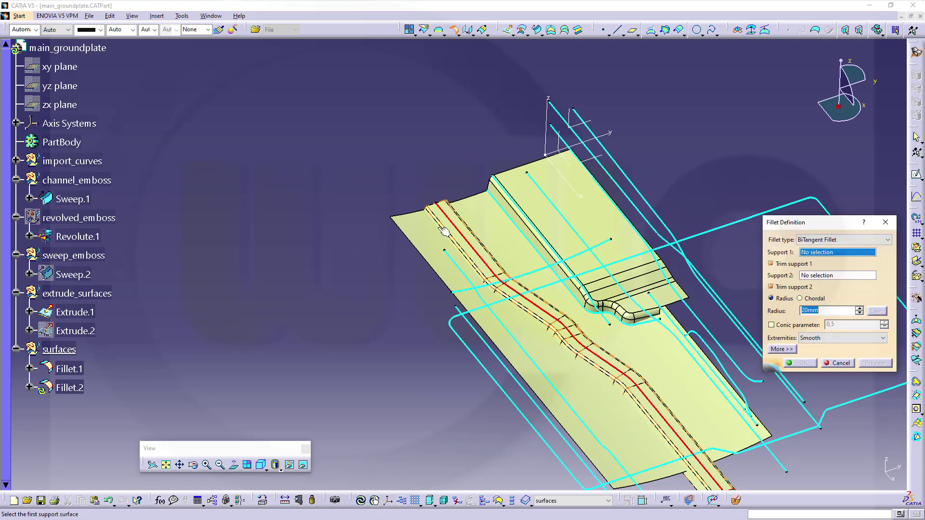
click(488, 268)
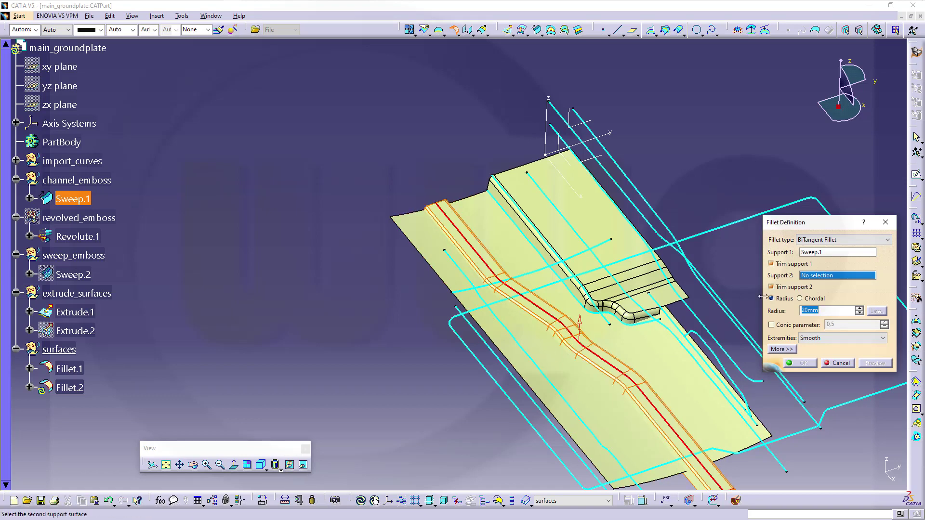
click(552, 353)
mouse_move(559, 337)
middle_down()
mouse_move(578, 337)
mouse_move(554, 366)
mouse_move(560, 325)
middle_up()
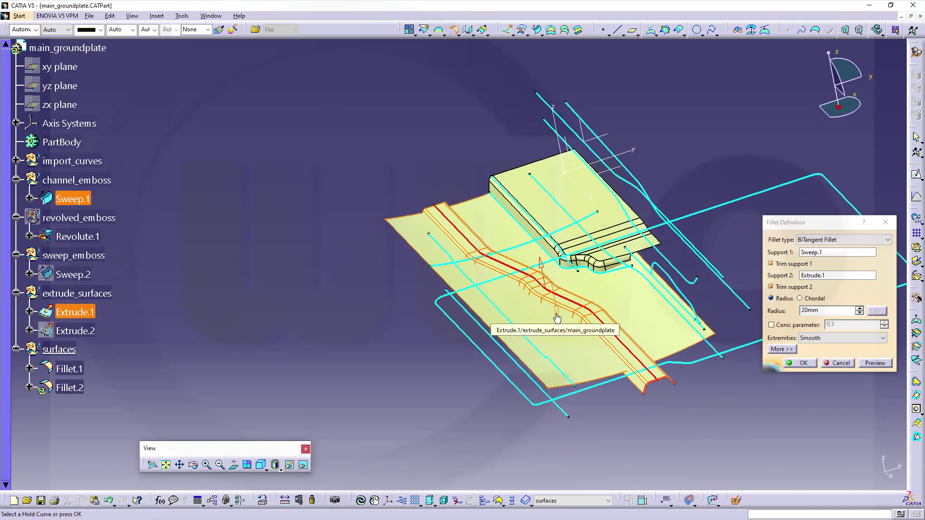
click(774, 314)
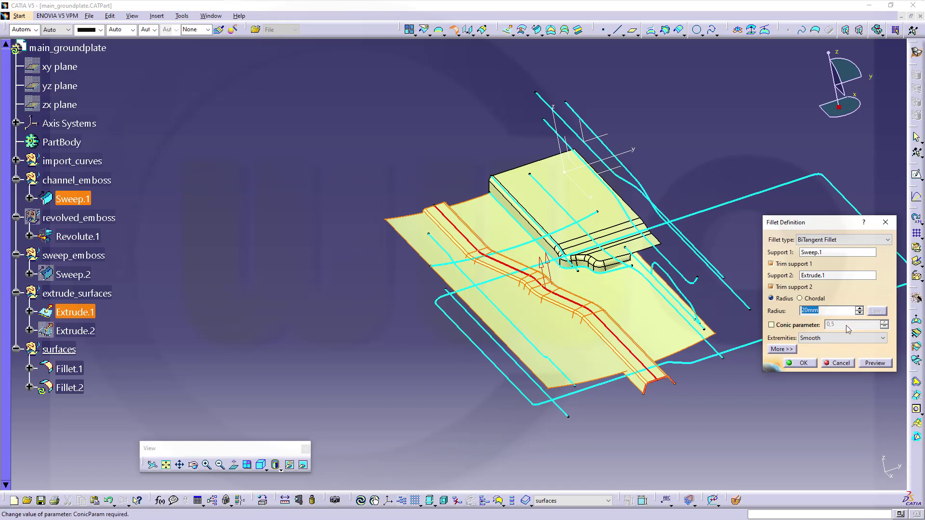
text(10)
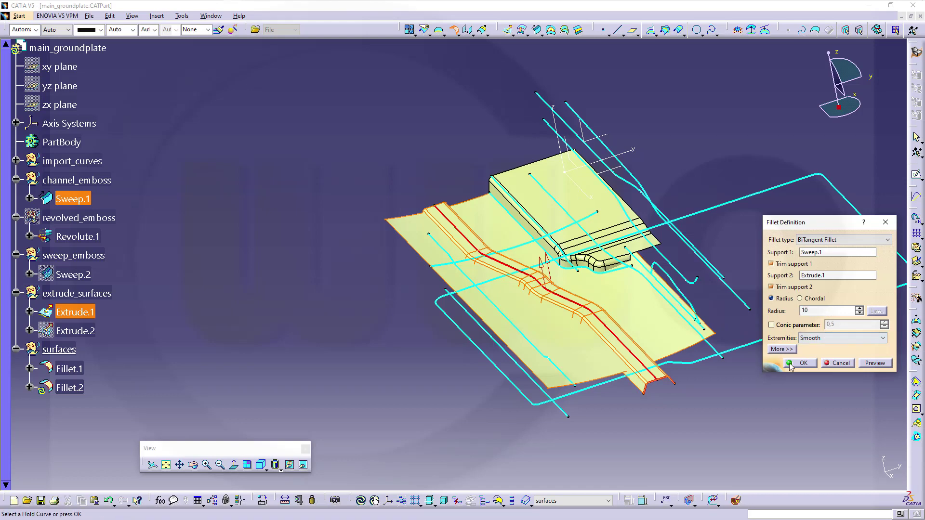
click(801, 363)
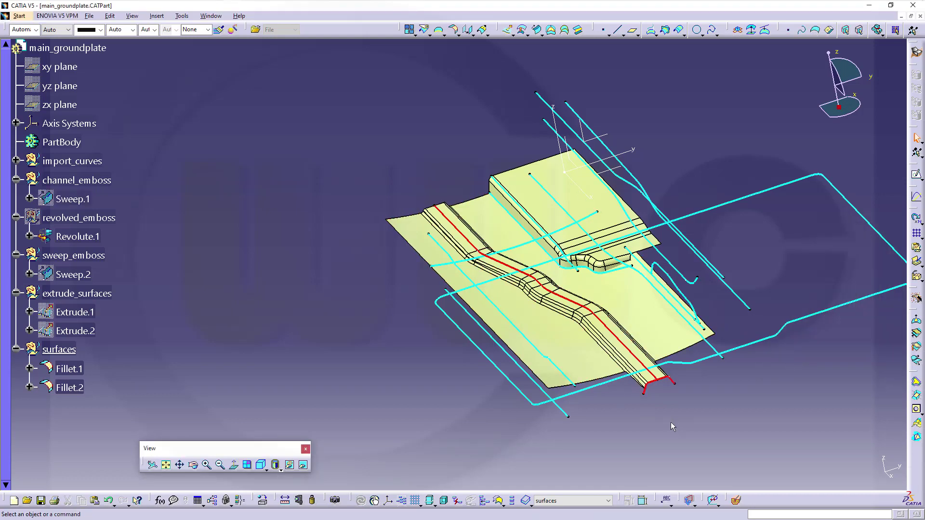
Insert a geometrical set named sweep_surface under main_groundplate.
middle_drag(671, 422, 645, 390)
middle_drag(542, 385, 436, 176)
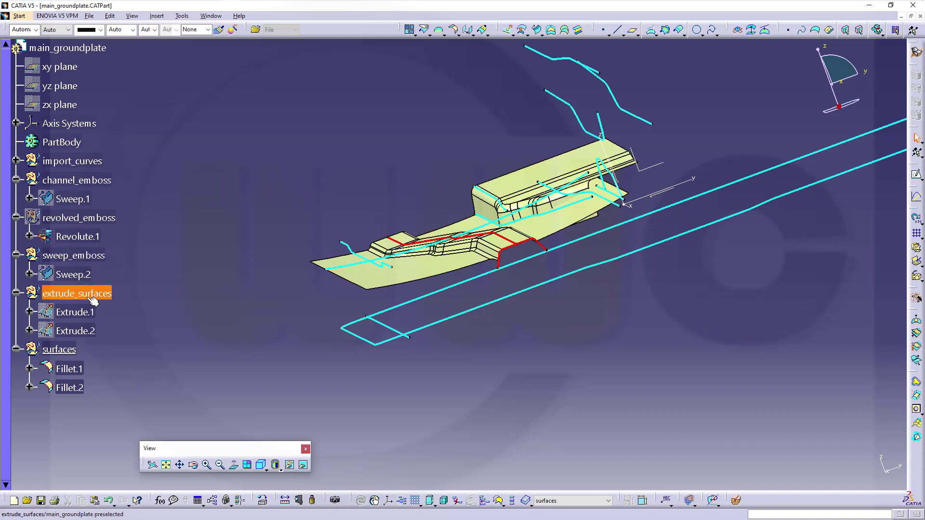
click(156, 16)
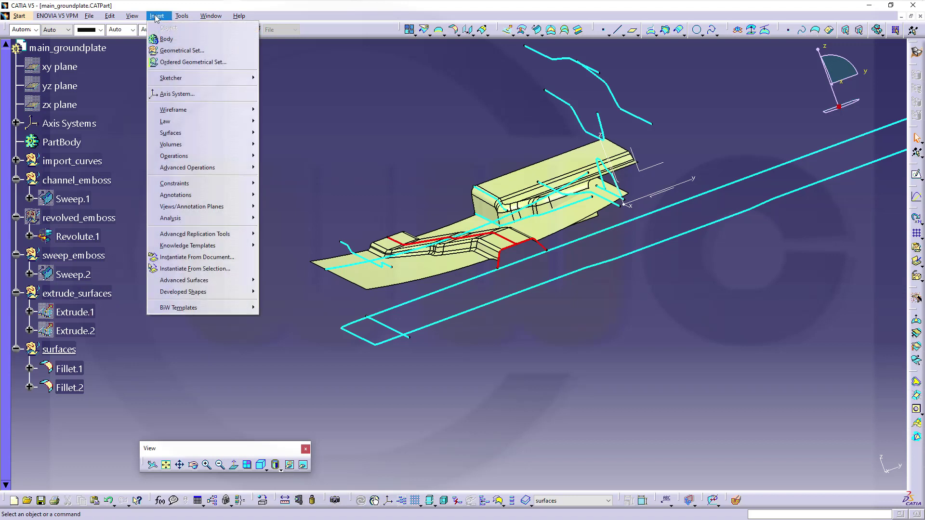
click(176, 51)
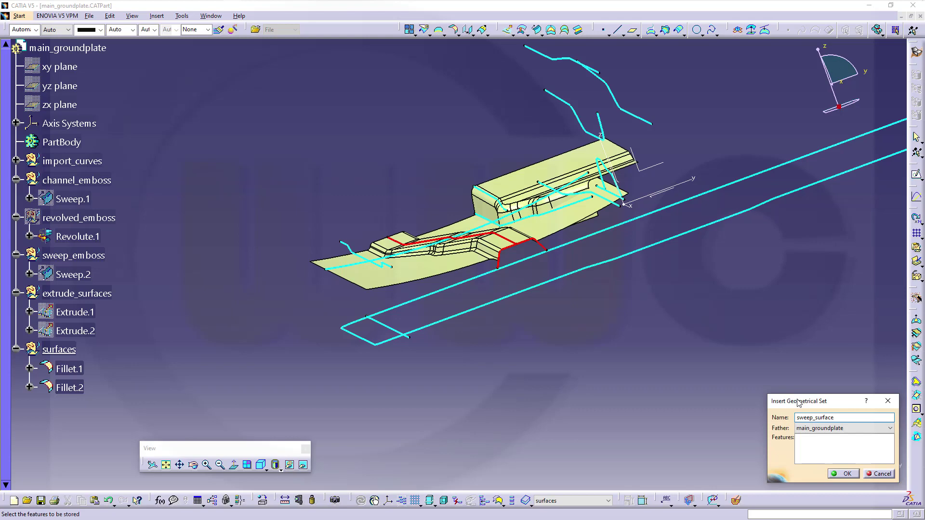
key(Return)
middle_drag(291, 231, 359, 276)
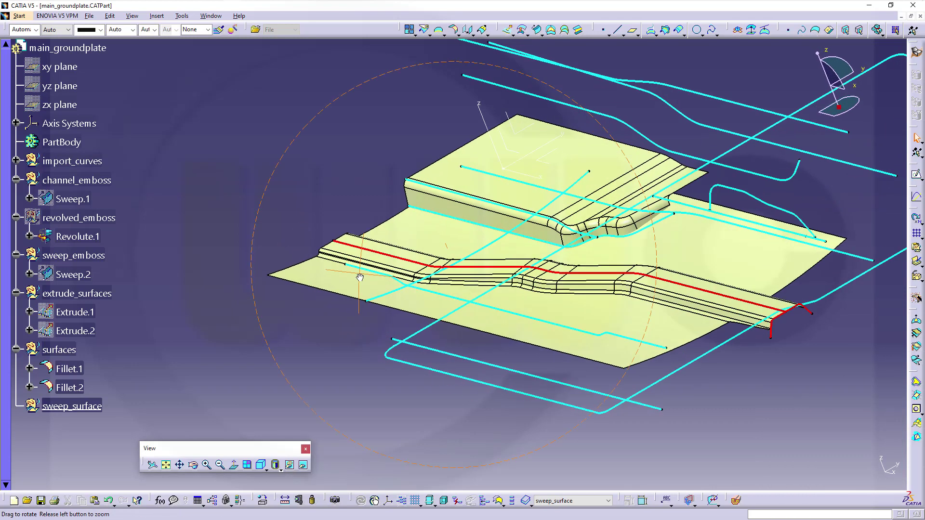
middle_drag(332, 226, 302, 235)
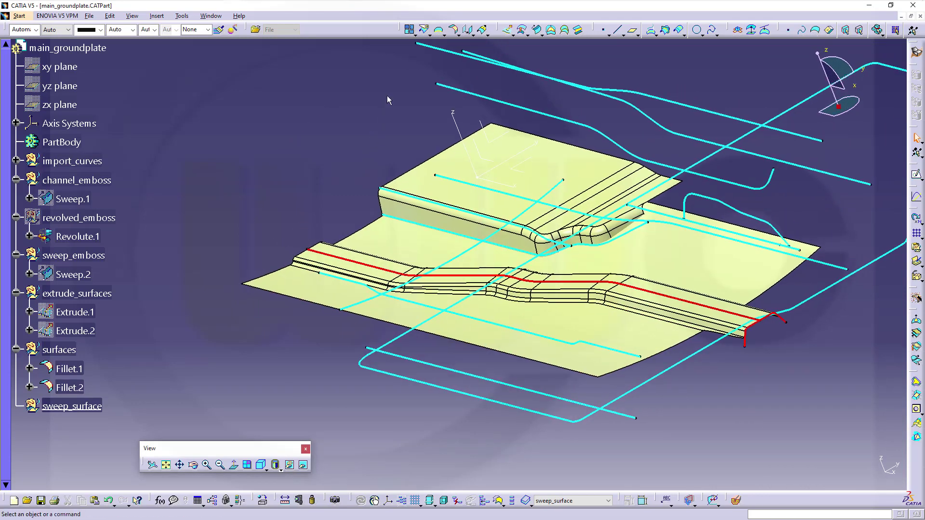
Define and preview a swept surface with draft direction, using Konturkurve XY as guide curve, the absolute axis system's XY plane and a 10° angle.
click(538, 32)
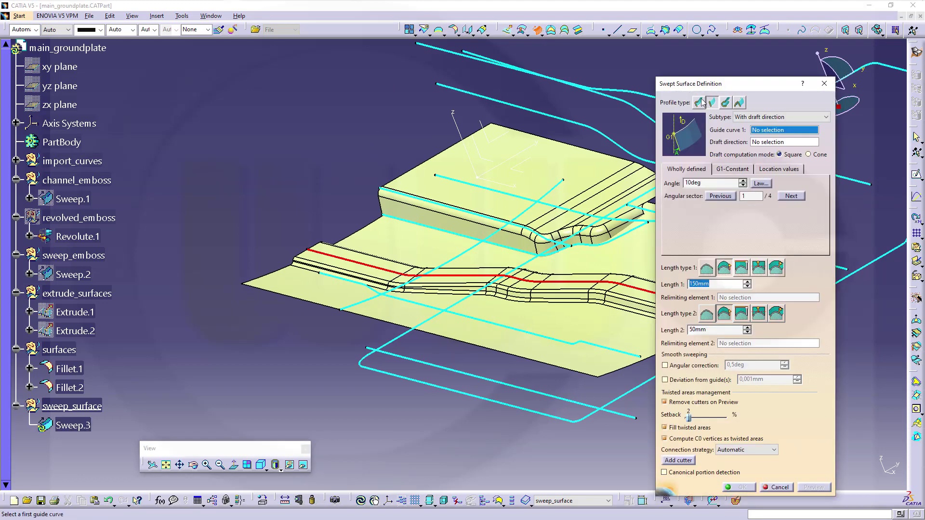
middle_drag(562, 172, 320, 140)
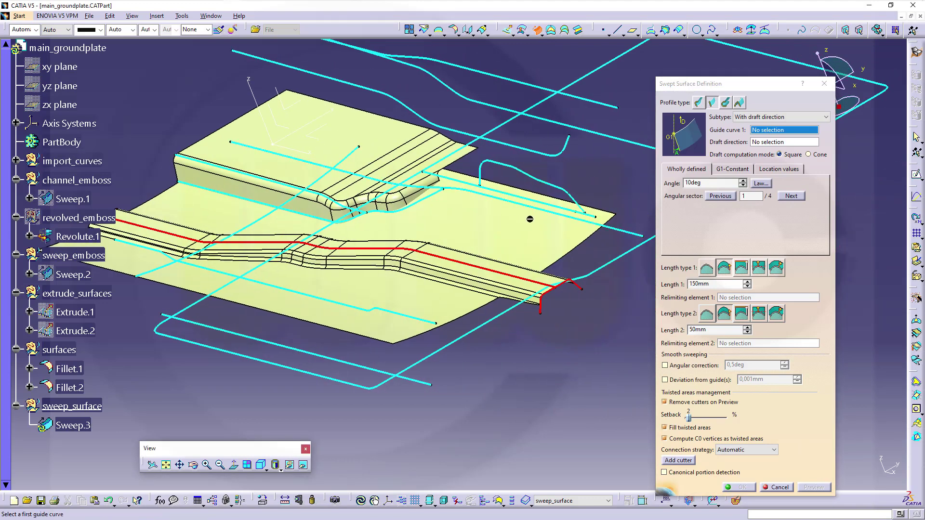
middle_drag(483, 221, 437, 252)
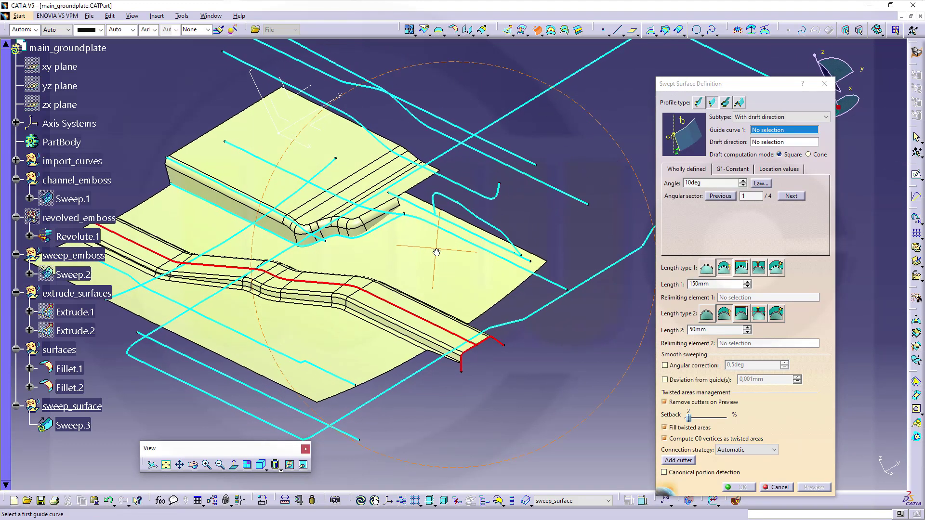
click(552, 281)
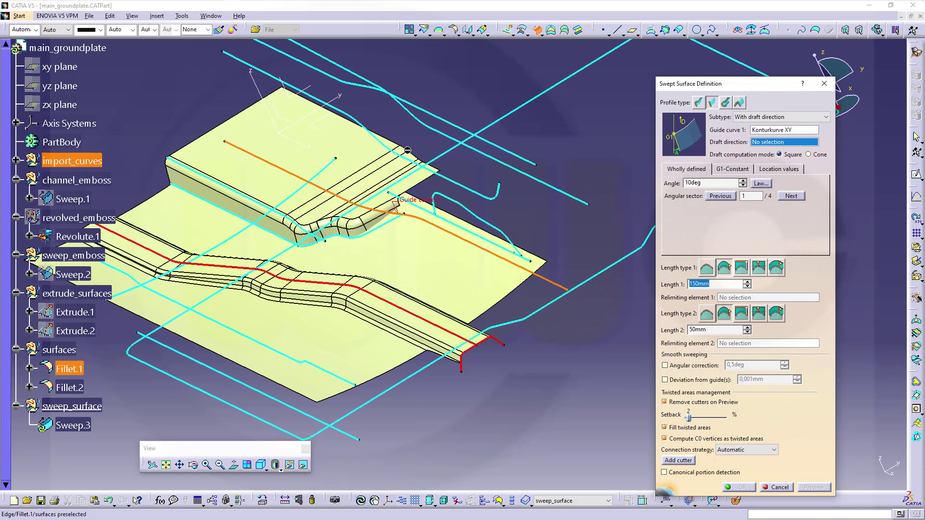
middle_drag(385, 128, 438, 161)
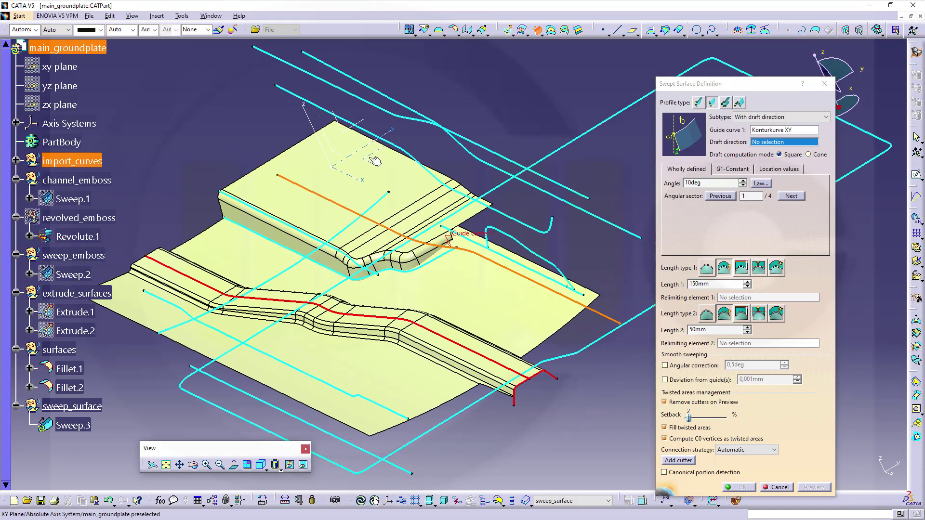
click(406, 149)
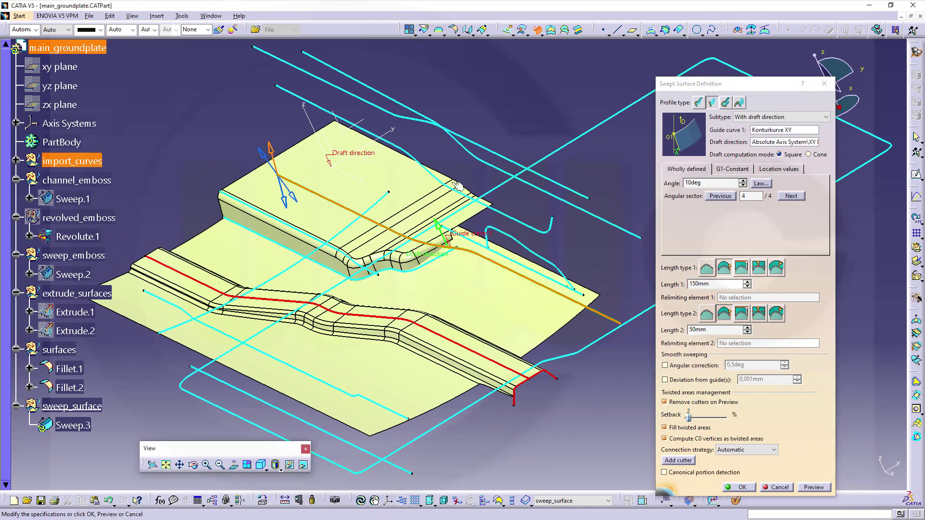
middle_drag(414, 226, 290, 170)
middle_drag(381, 196, 340, 209)
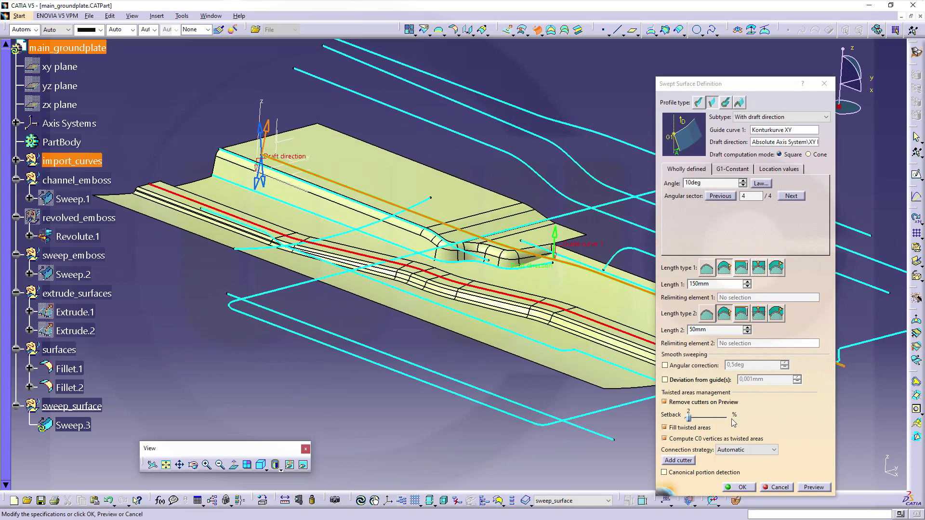
click(813, 487)
middle_drag(567, 308, 403, 158)
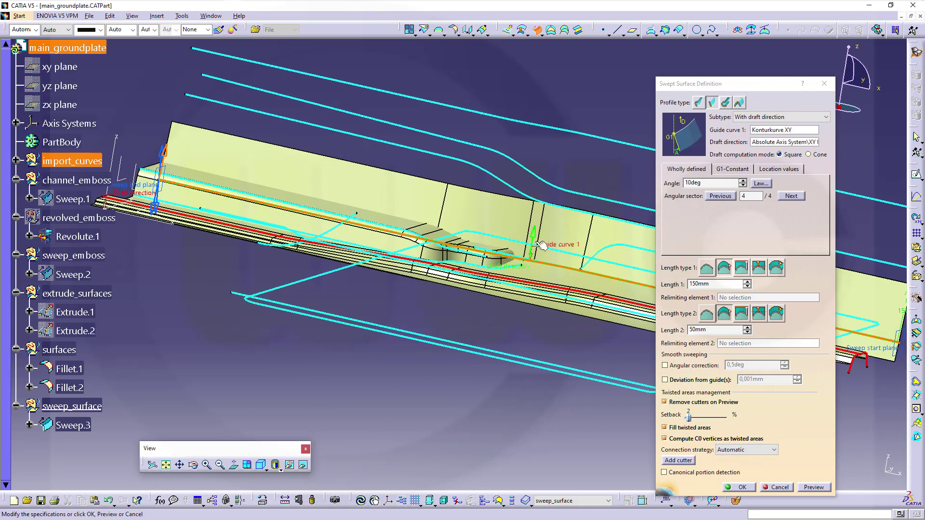
middle_drag(517, 265, 437, 291)
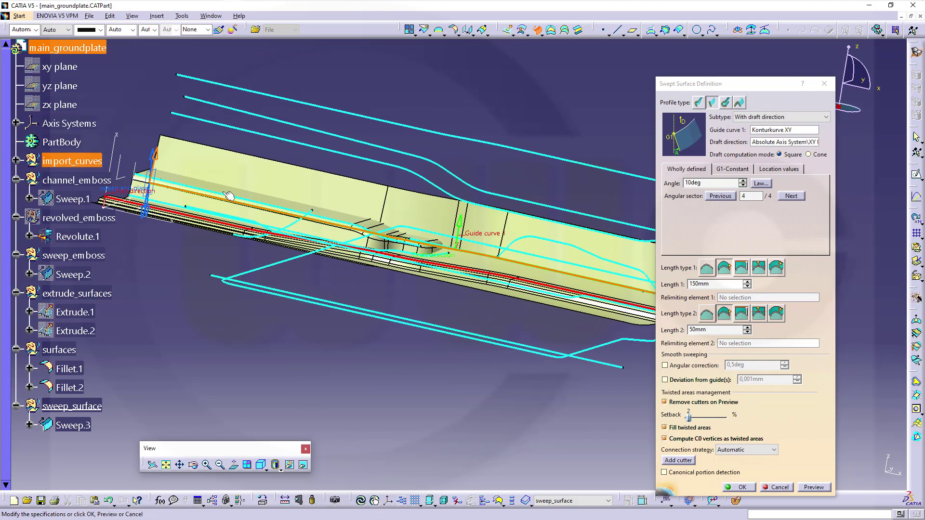
Increase length 1 of the swept surface to 264 mm and preview it.
click(746, 281)
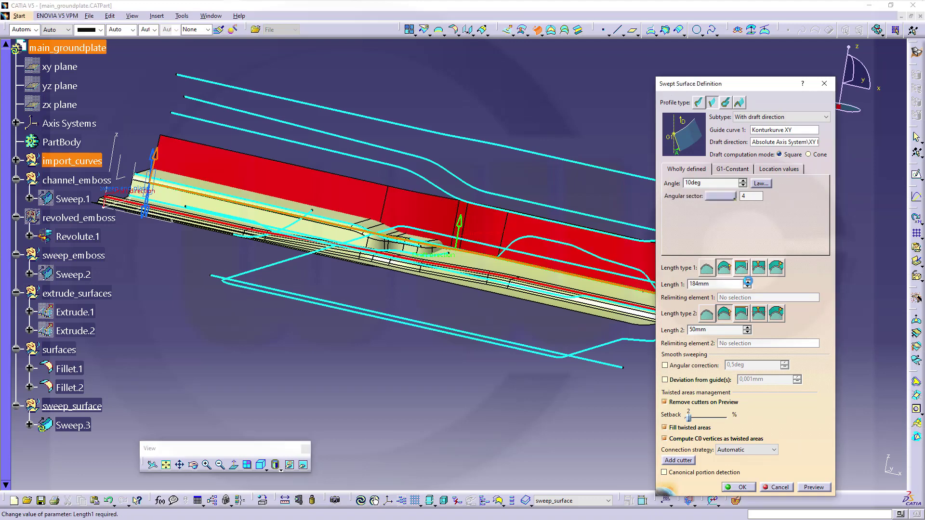
click(746, 281)
click(747, 281)
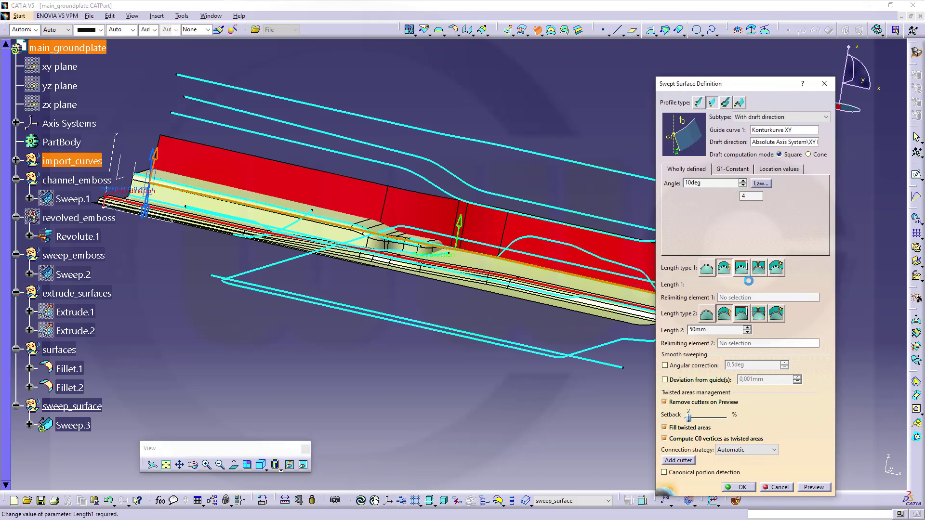
click(747, 281)
click(747, 281)
click(747, 281)
click(747, 282)
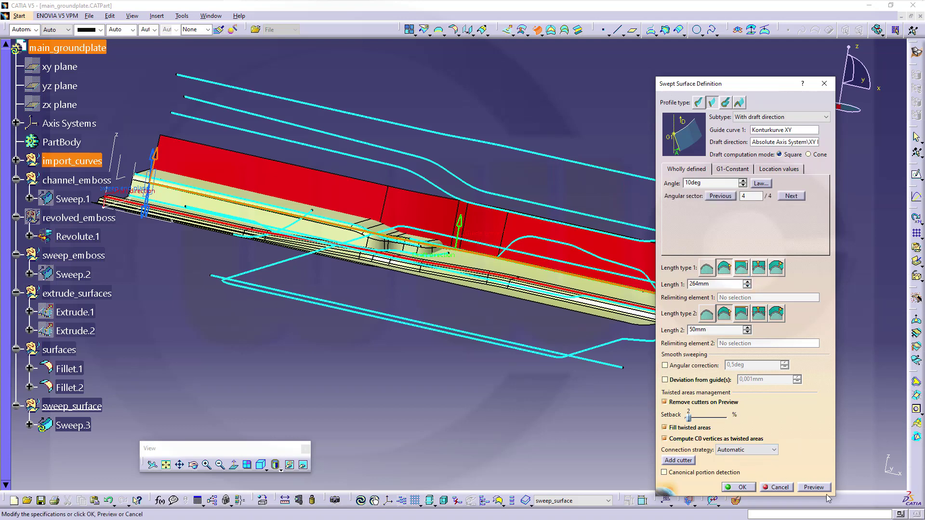
click(813, 487)
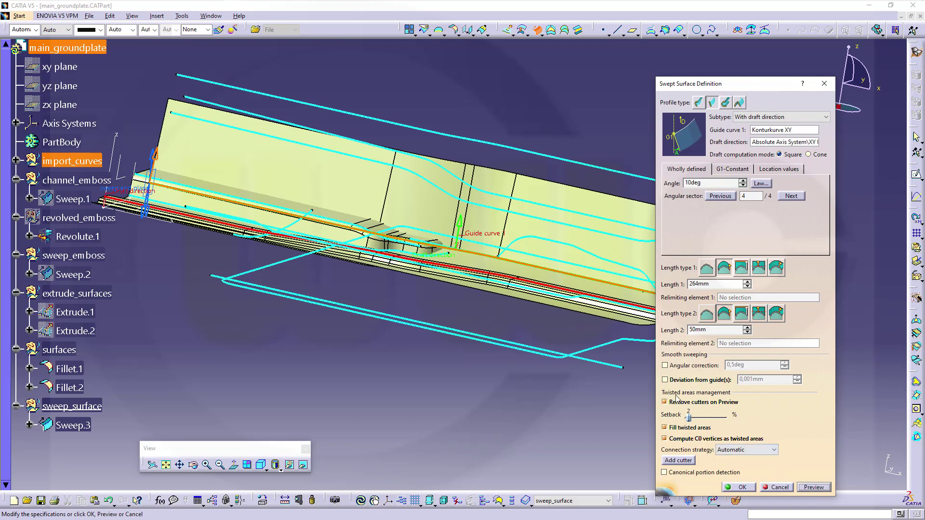
Set length 1 of the swept surface to 400 mm, preview it and create the surface.
middle_drag(556, 303, 359, 285)
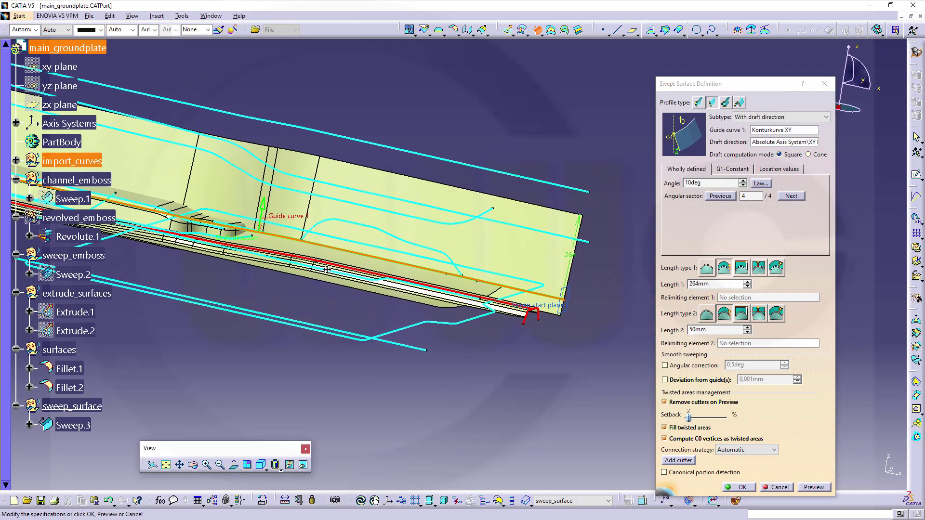
drag(581, 219, 582, 205)
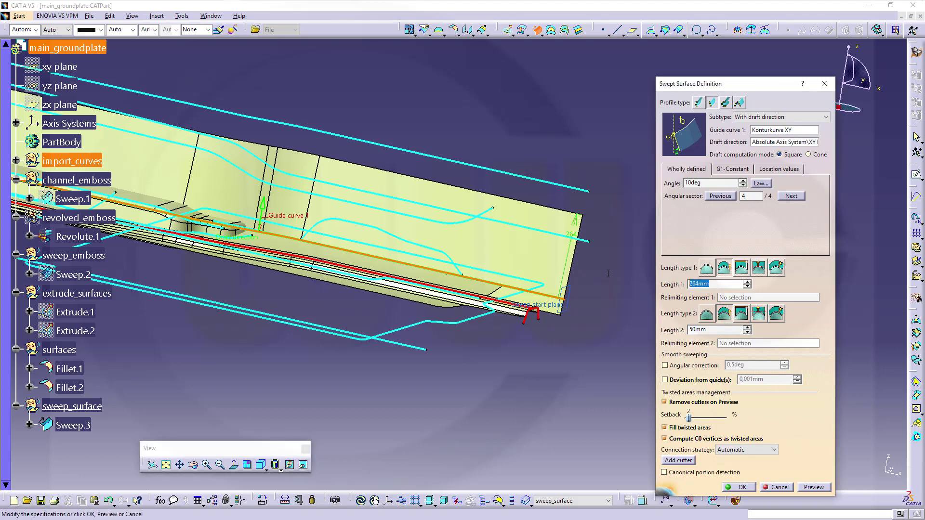
text(400)
key(Return)
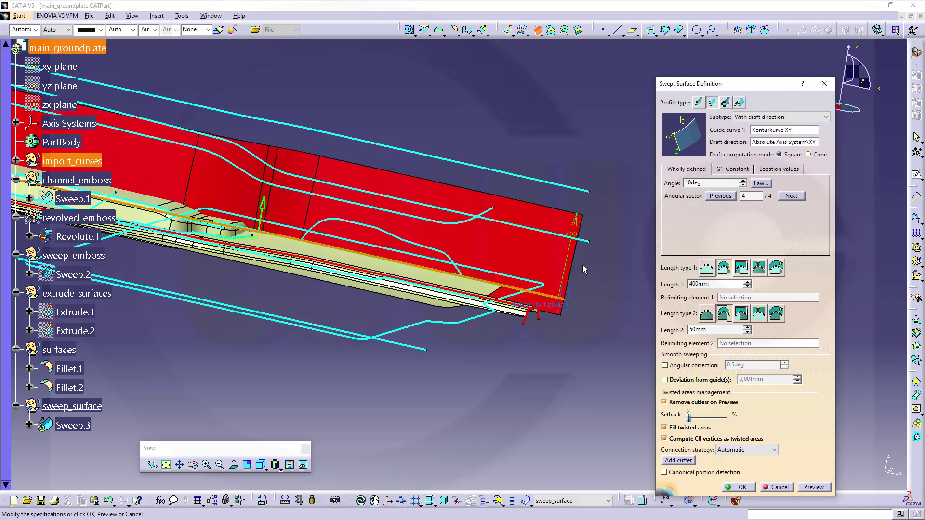
click(815, 487)
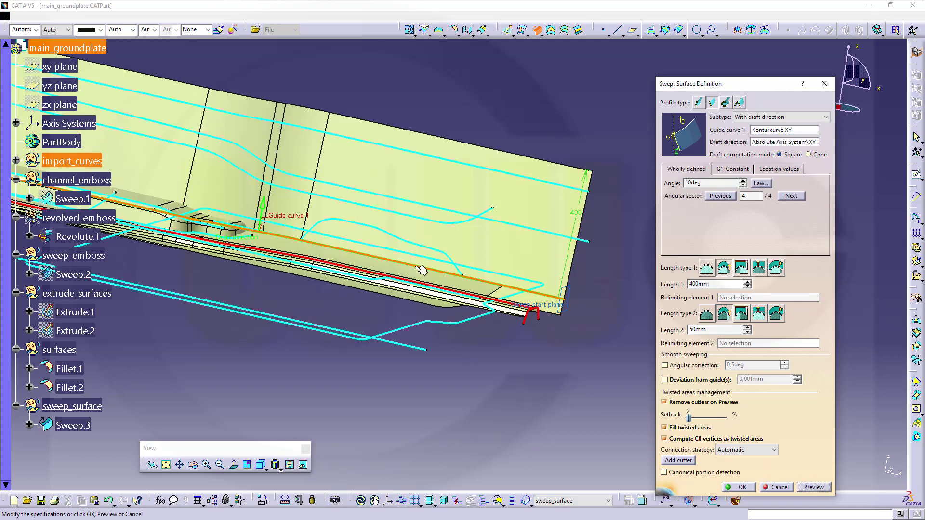
middle_drag(351, 227, 307, 274)
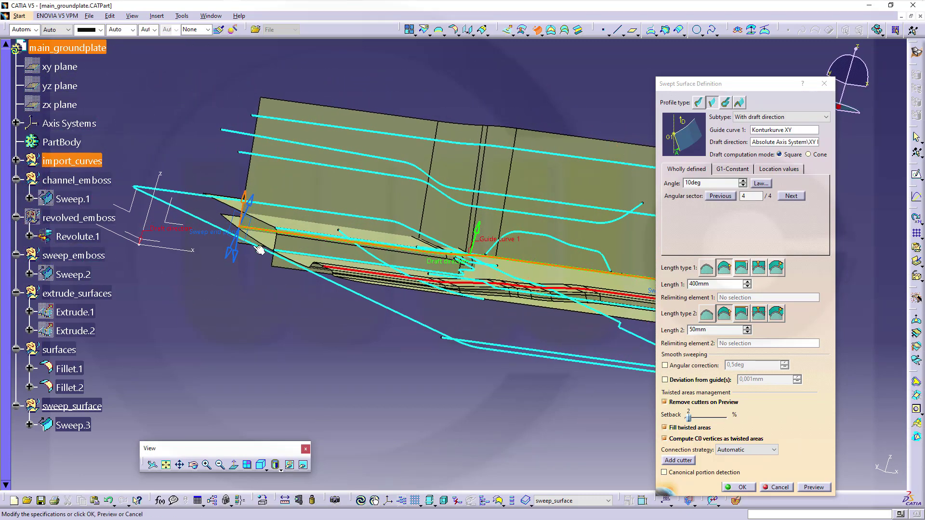
middle_drag(266, 243, 409, 246)
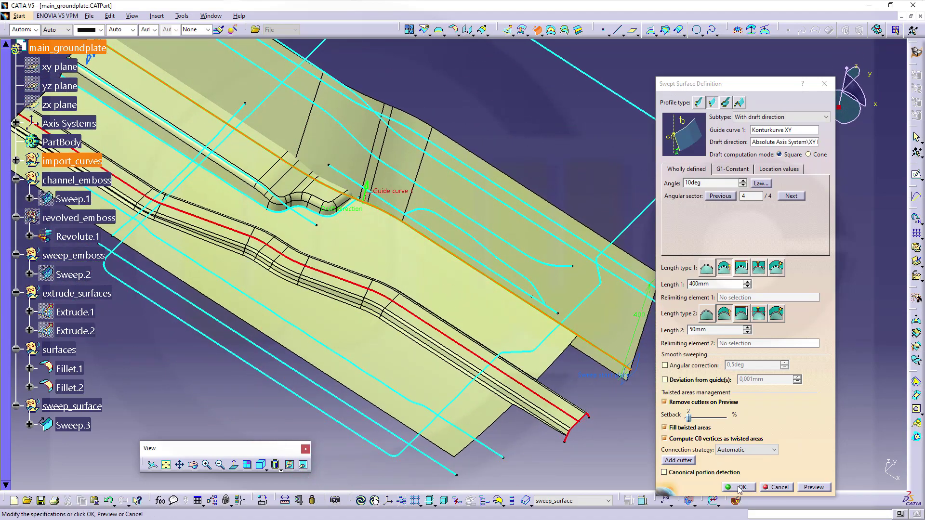
click(739, 487)
Show the revolved_emboss geometrical set.
middle_drag(674, 434, 349, 212)
middle_drag(418, 234, 433, 206)
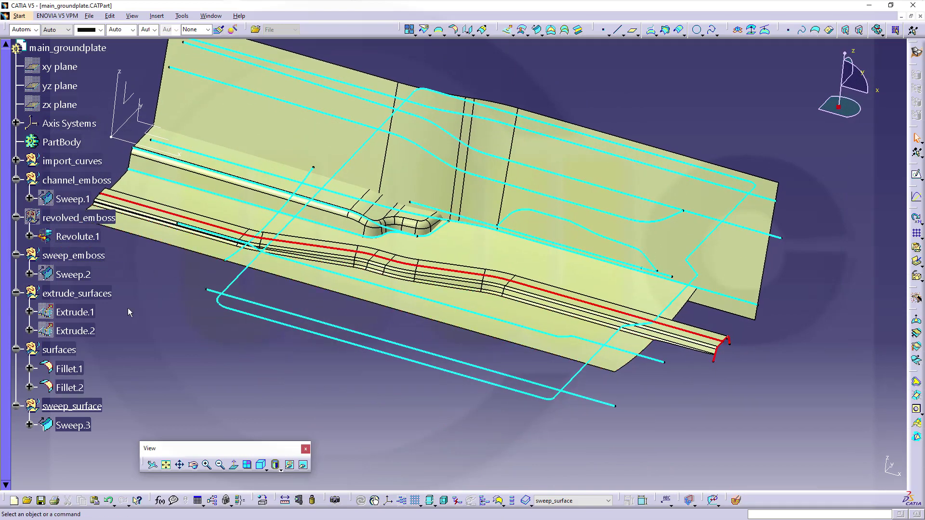
right_click(78, 219)
click(100, 246)
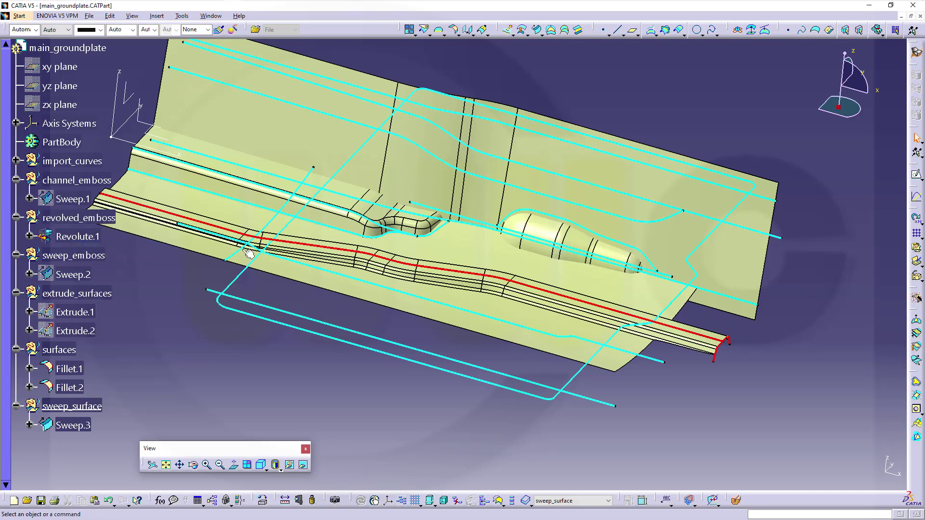
Create a BiTangent fillet with 10 mm radius between Fillet.2 and Revolute.1, trimming both supports.
middle_drag(289, 279, 504, 259)
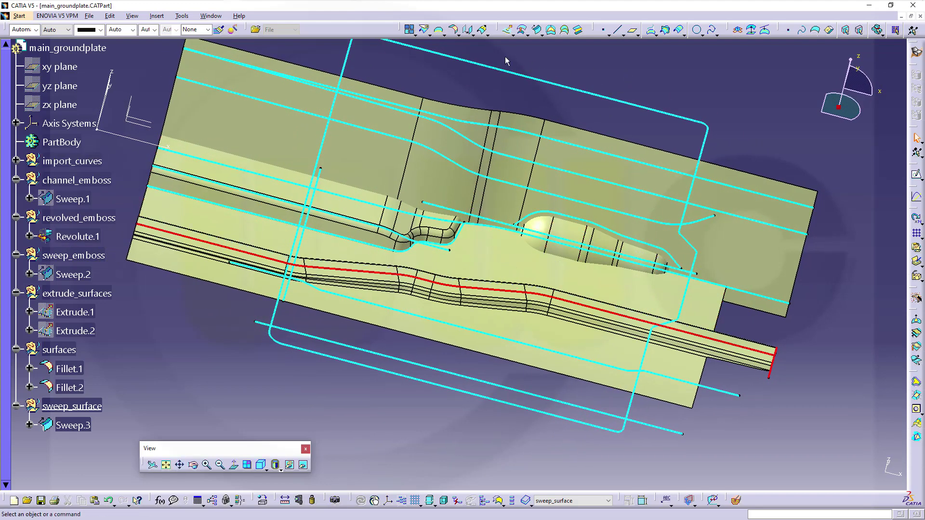
click(455, 30)
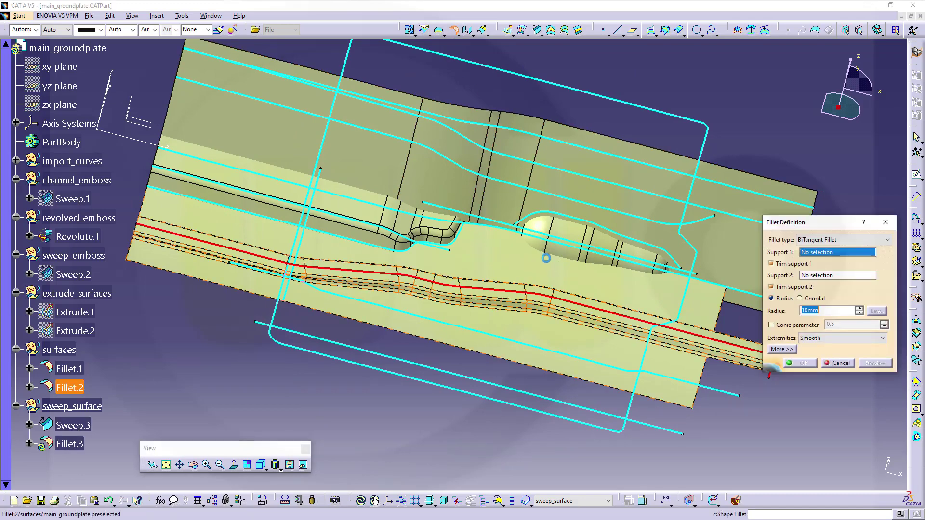
click(554, 272)
middle_drag(544, 316, 391, 290)
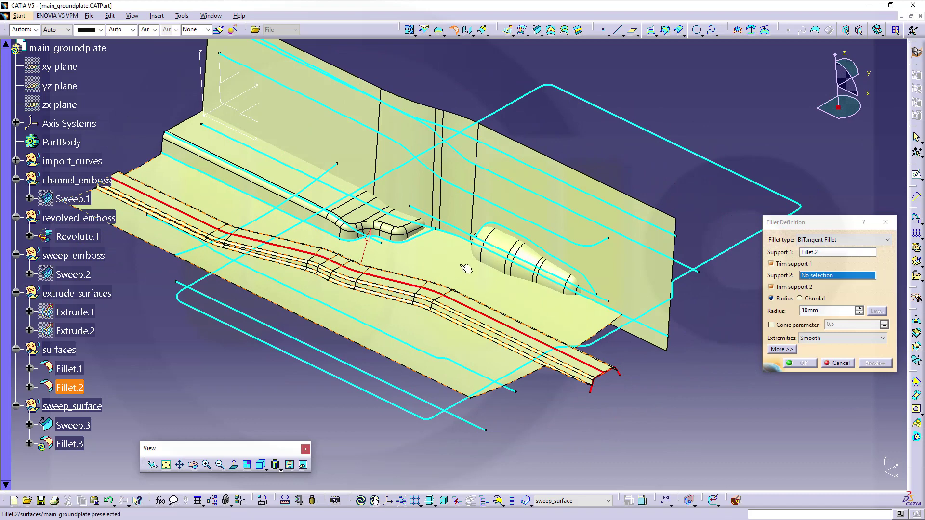
click(489, 264)
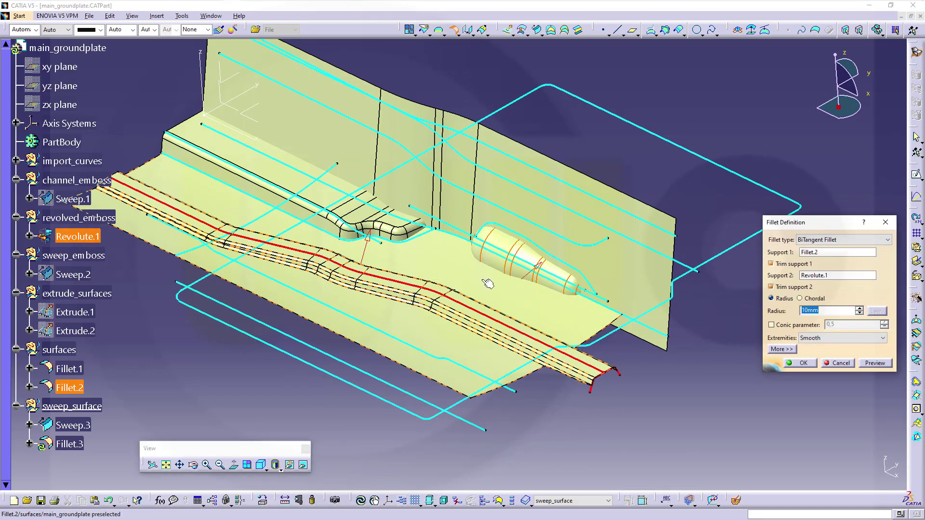
middle_drag(487, 283, 456, 289)
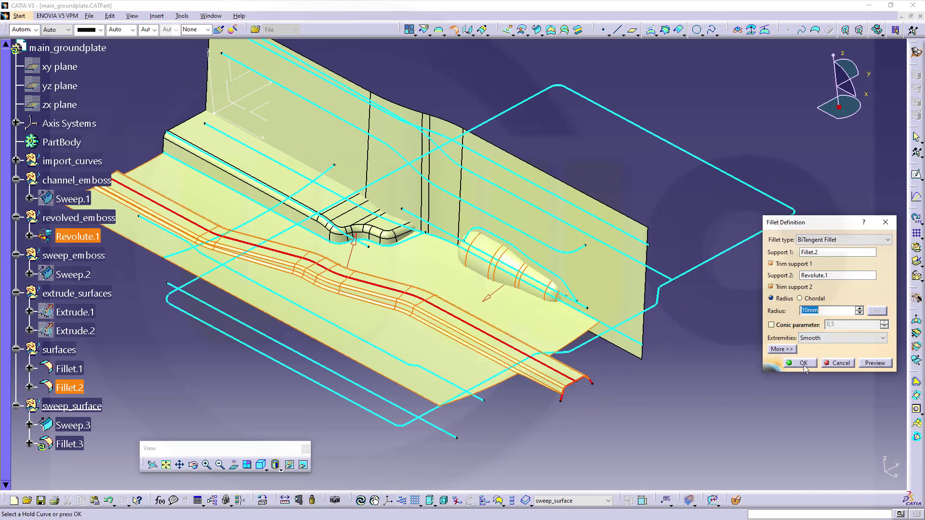
click(874, 365)
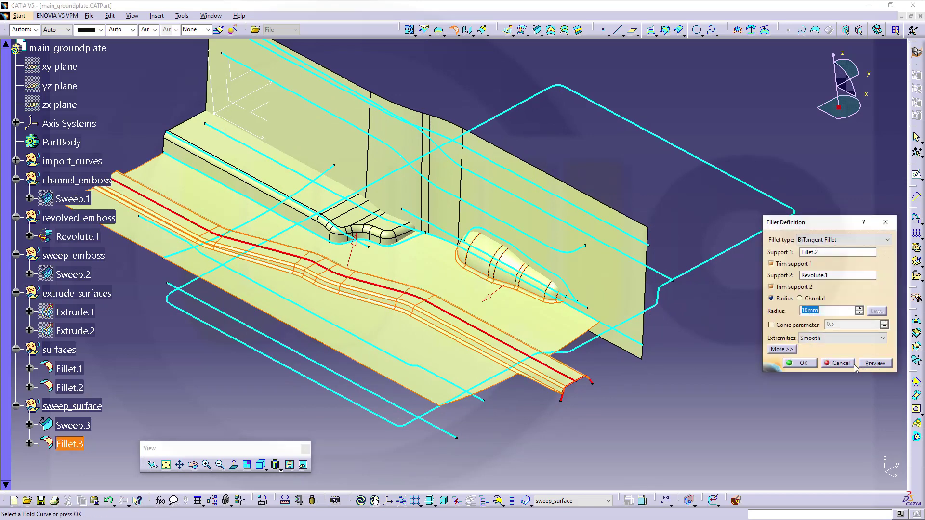
click(797, 363)
Move Fillet.3 from the sweep_surface geometrical set into the surfaces set.
middle_drag(347, 263, 465, 223)
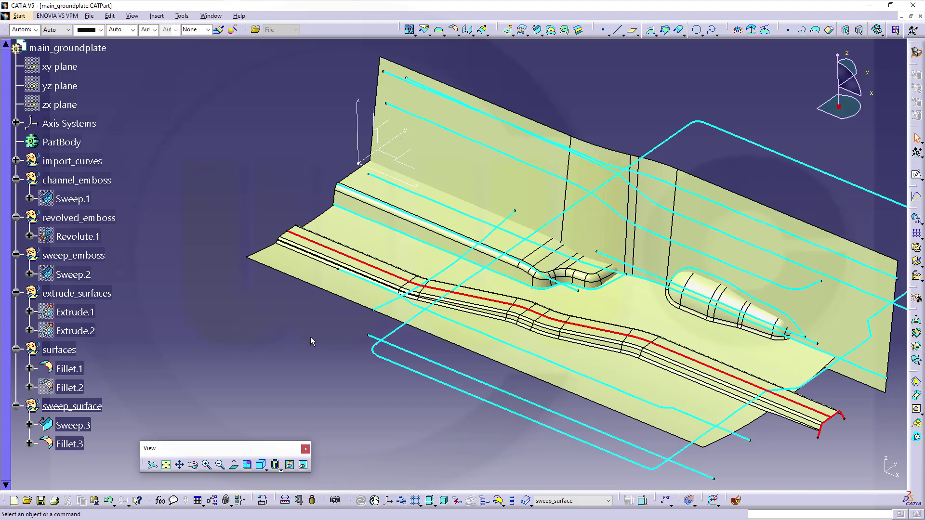
click(74, 444)
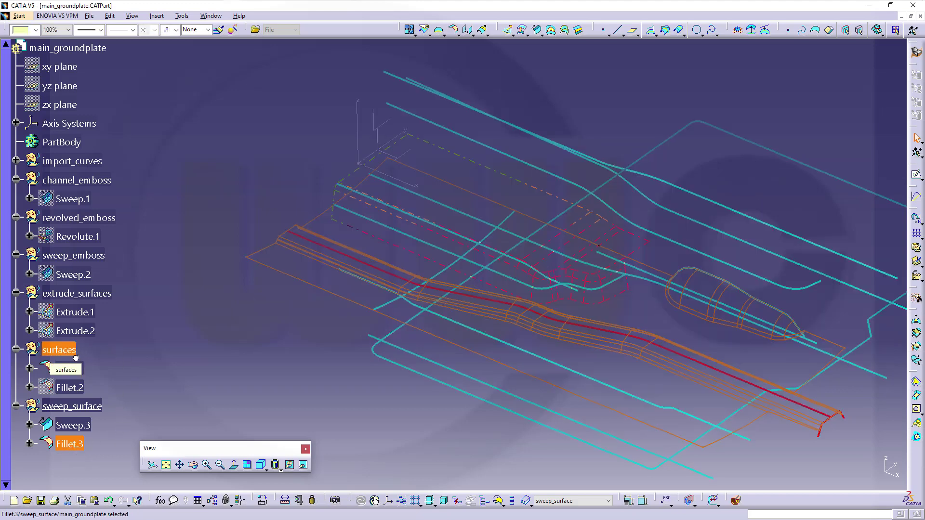
drag(75, 358, 76, 357)
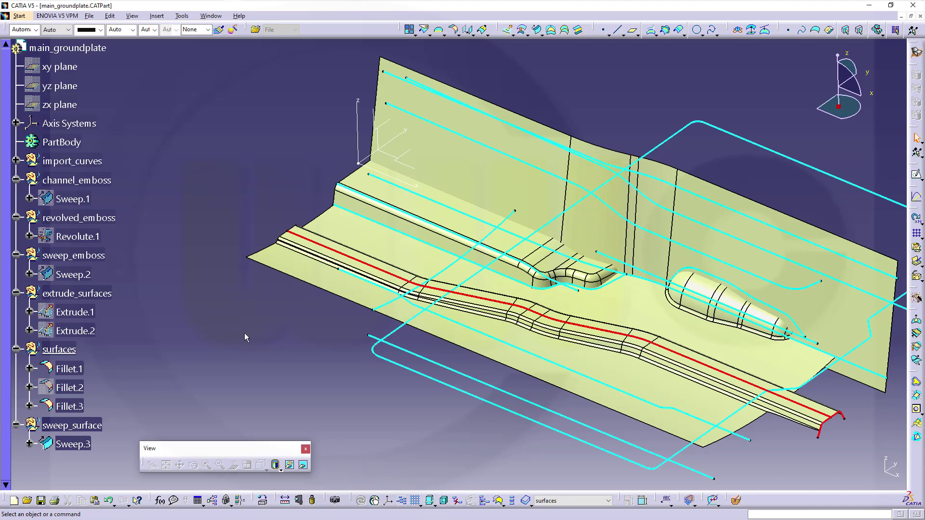
Create a BiTangent fillet with 10 mm radius between Fillet.1 and Fillet.3, trimming both supports.
middle_drag(237, 189, 251, 209)
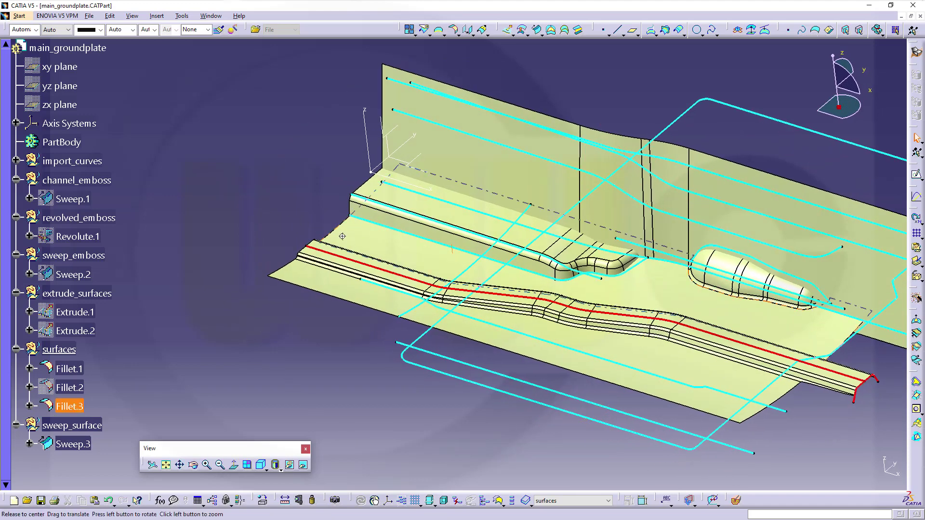
middle_drag(347, 235, 349, 215)
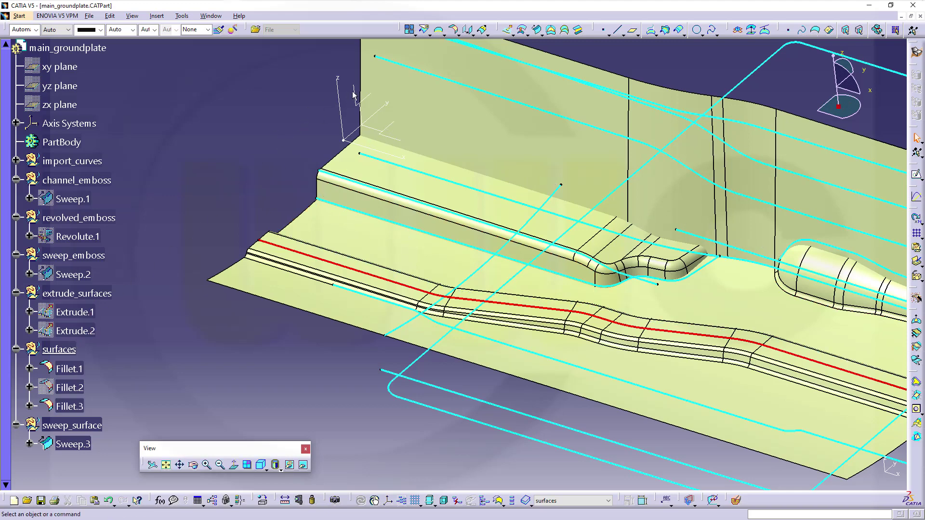
click(453, 29)
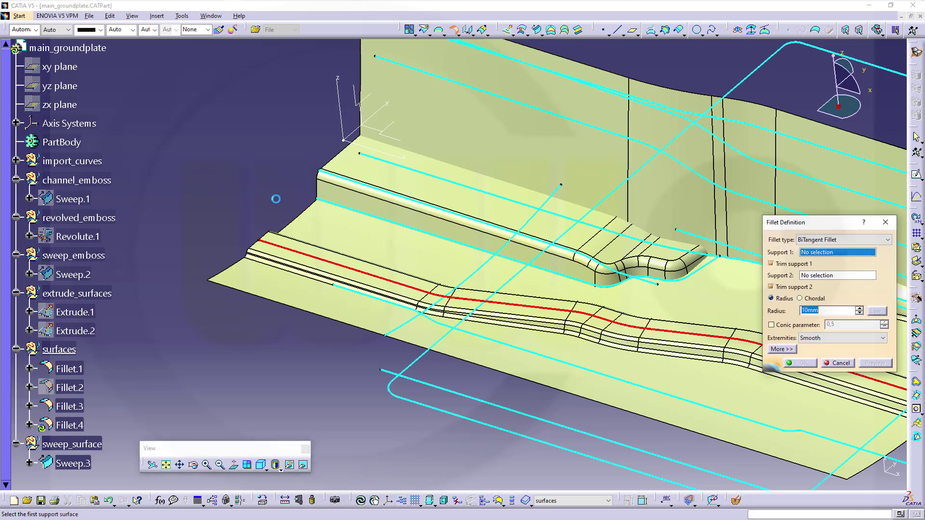
click(360, 202)
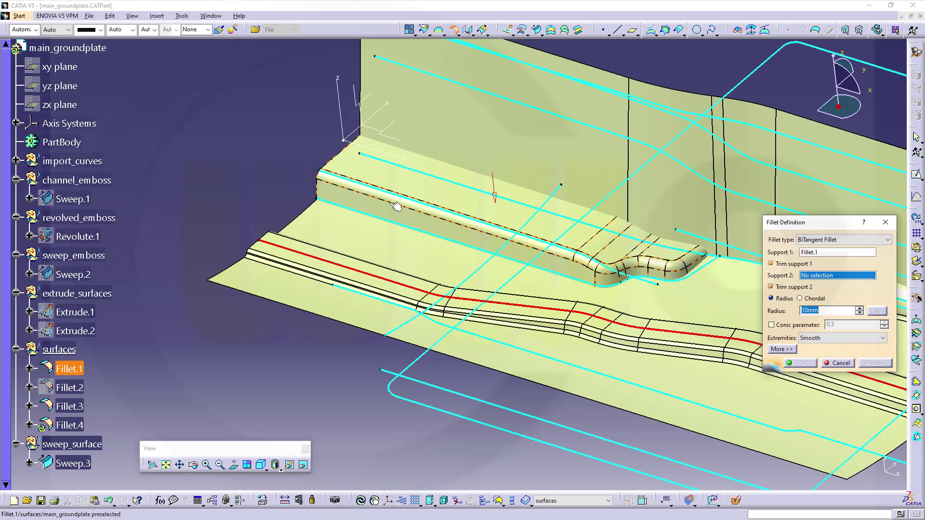
middle_drag(414, 223, 325, 208)
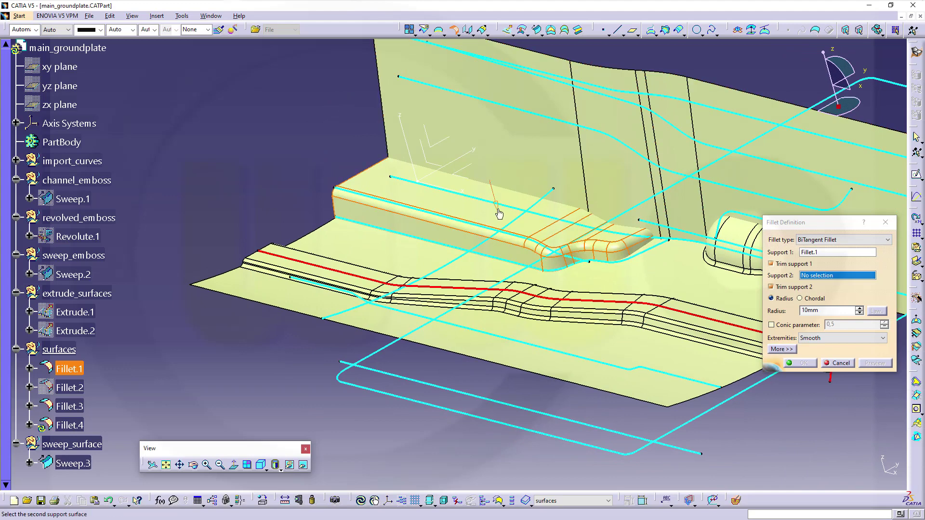
click(346, 245)
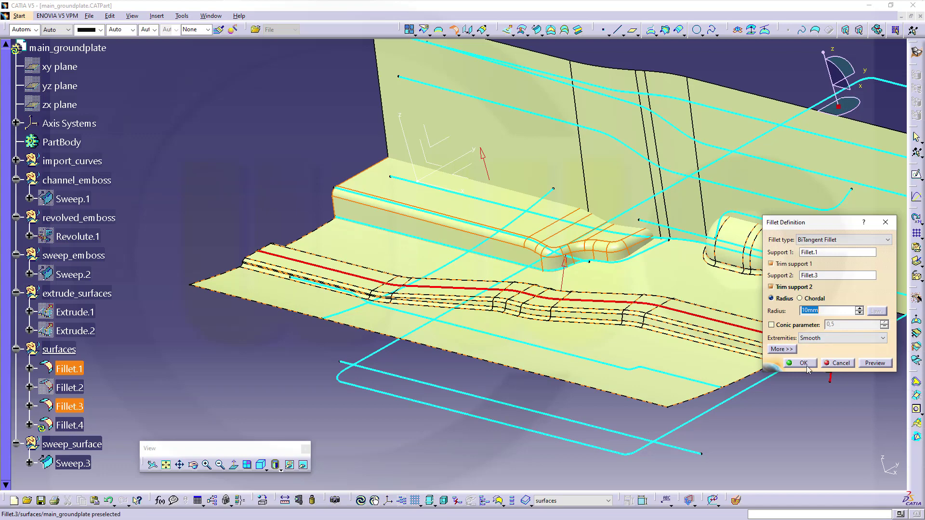
click(877, 365)
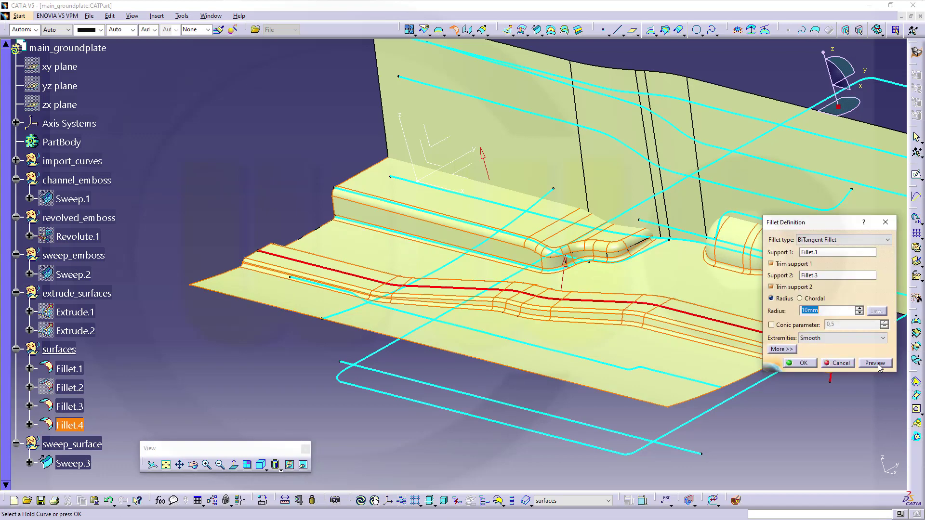
click(803, 363)
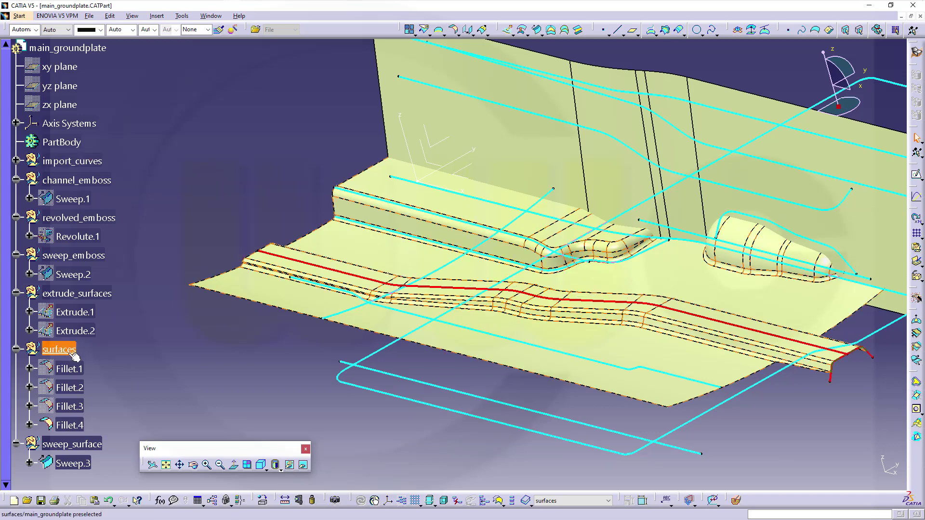
Set the radius parameter of Fillet.1 to 10 mm.
click(30, 388)
click(29, 369)
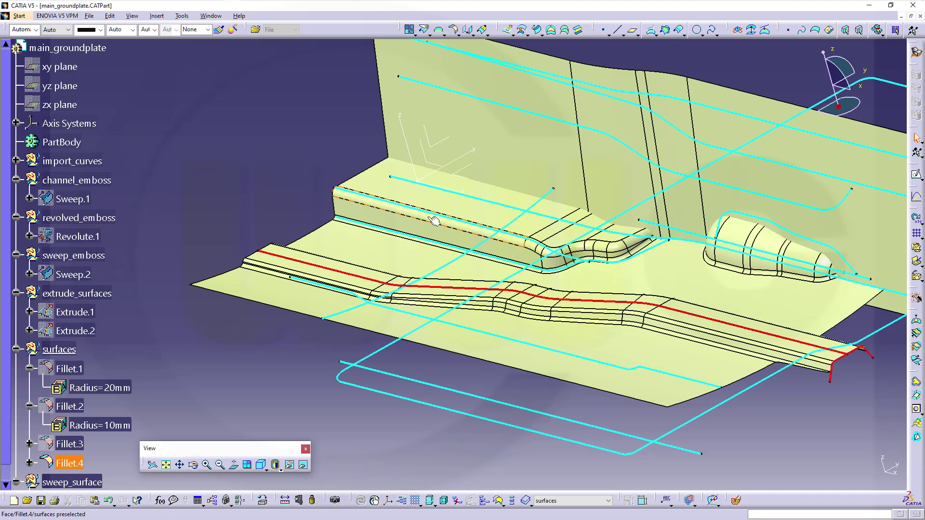
click(116, 387)
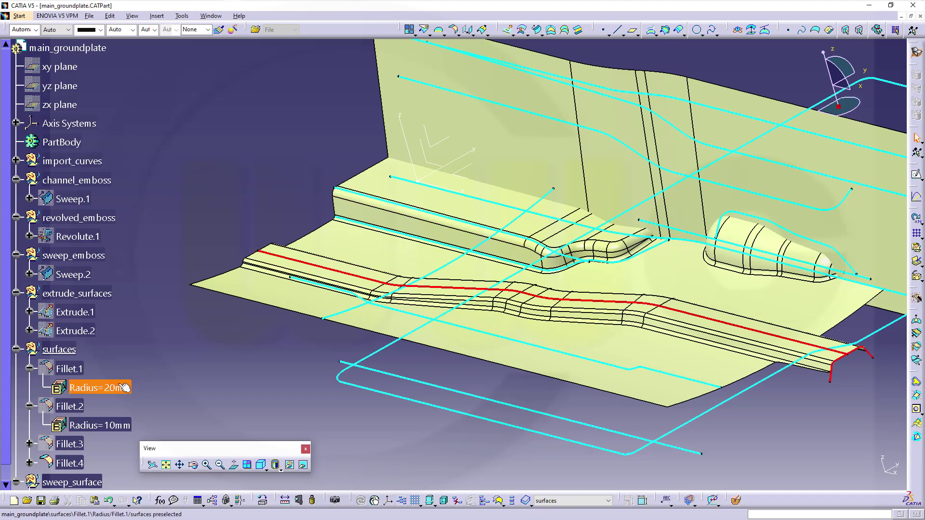
double_click(118, 385)
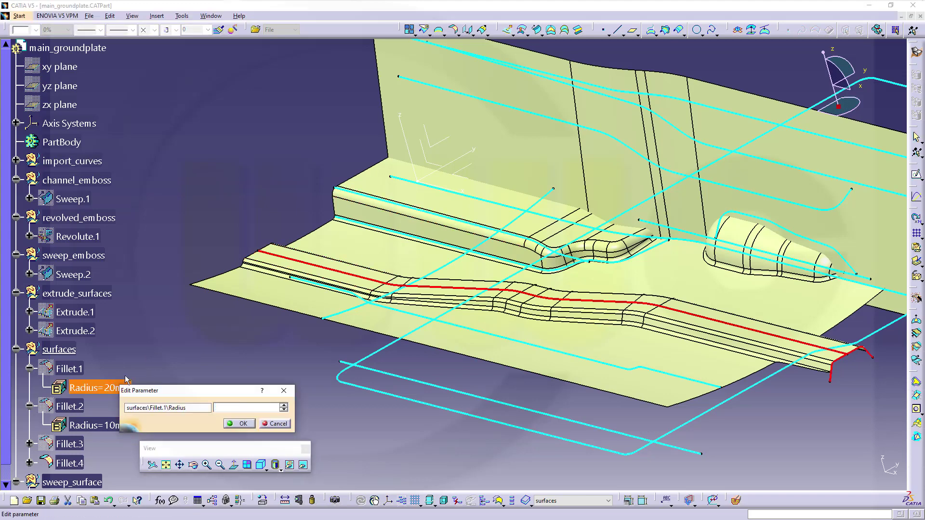
text(10)
key(Return)
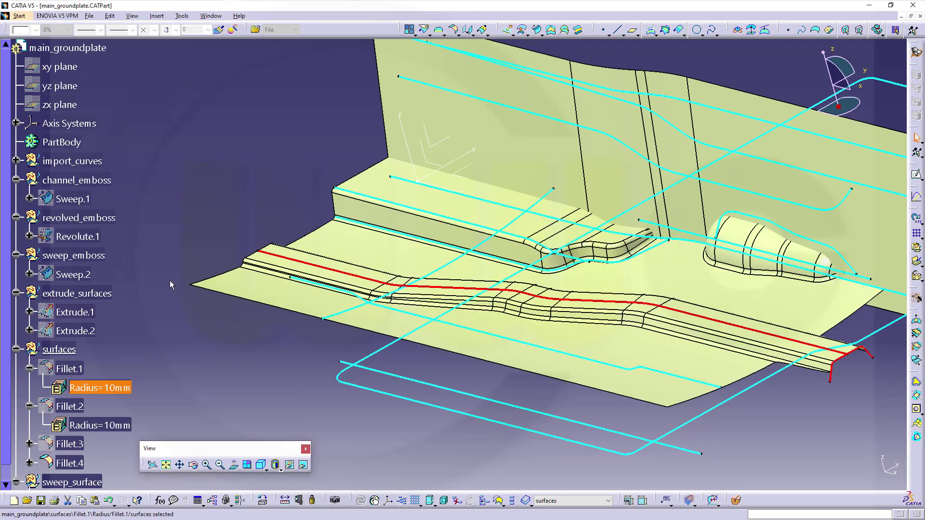
click(170, 282)
middle_drag(185, 364, 441, 308)
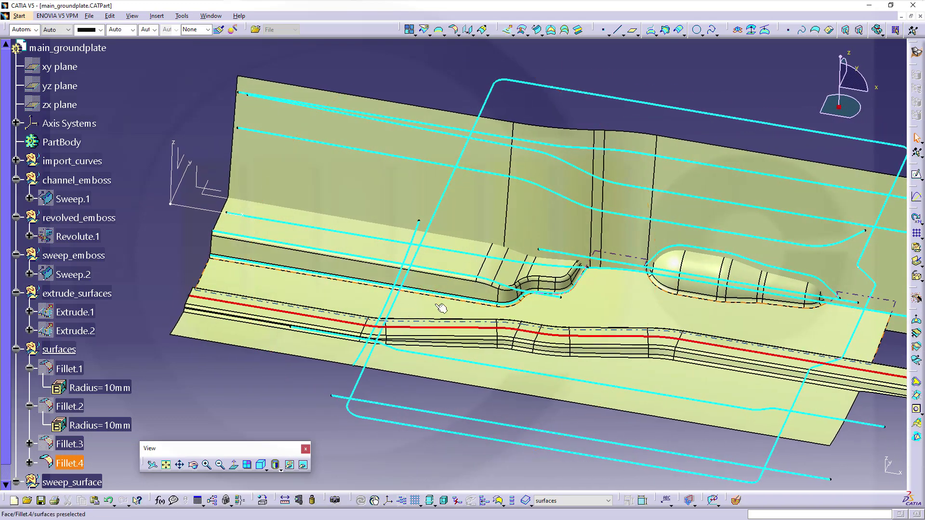
Create a BiTangent fillet with 10 mm radius between Sweep.3 and Fillet.4, trimming both supports.
scroll(126, 394, down, 1)
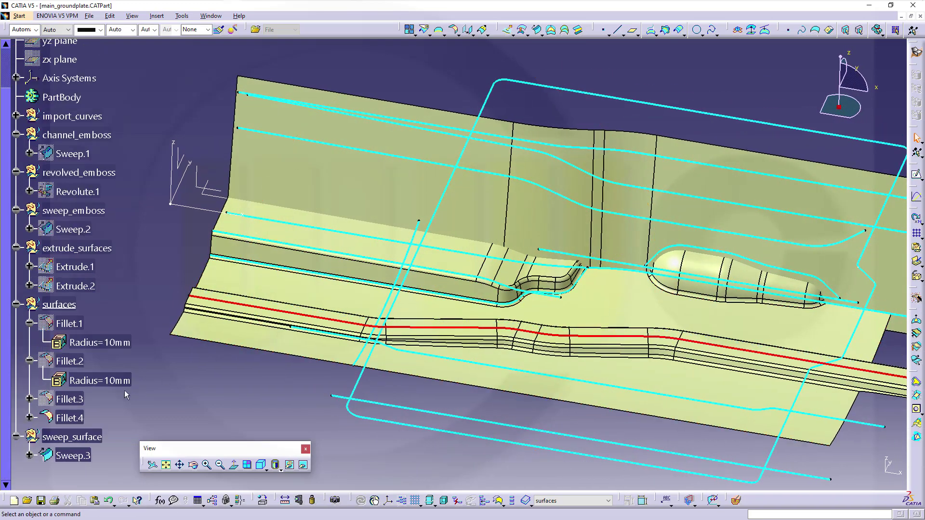
click(80, 419)
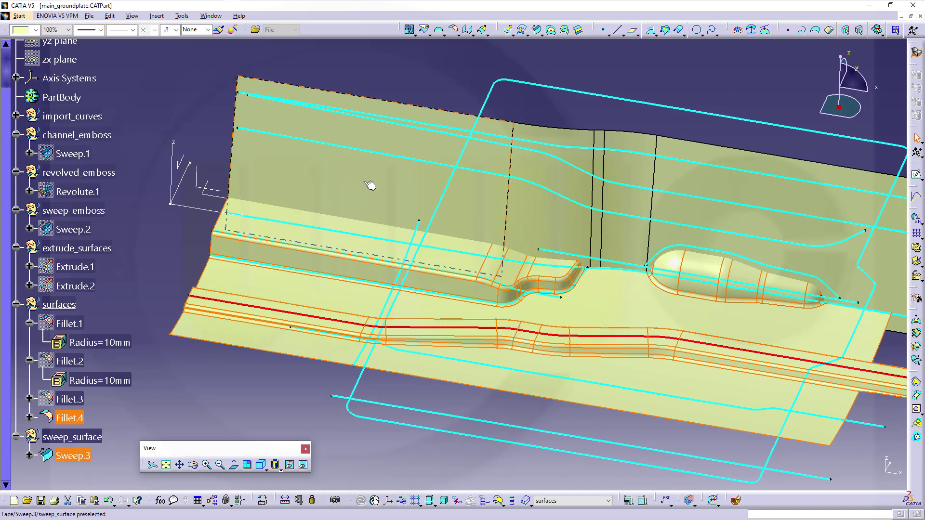
middle_drag(594, 335, 500, 194)
click(559, 89)
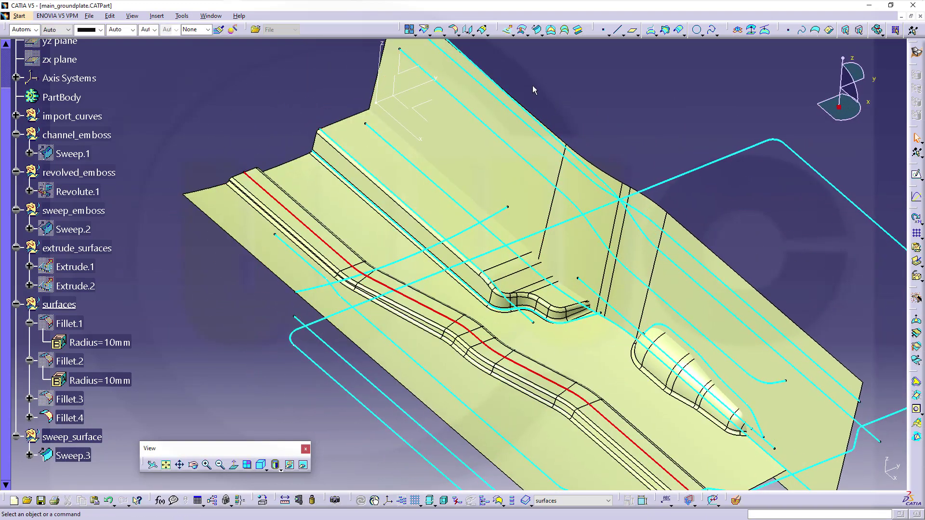
click(453, 30)
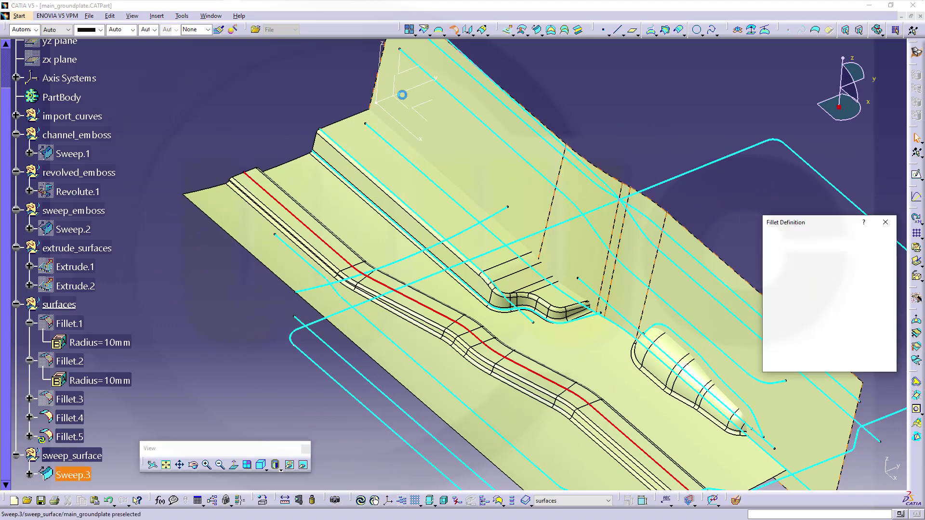
click(470, 148)
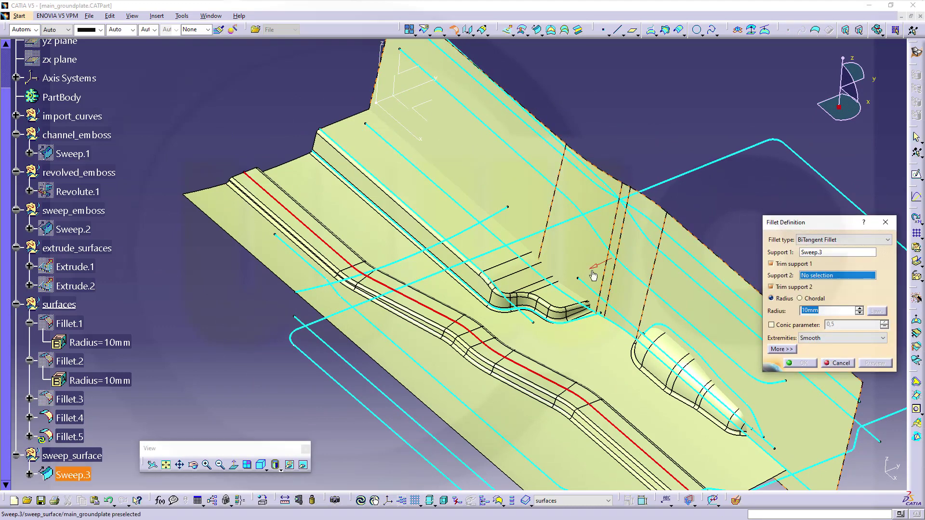
click(432, 199)
middle_drag(552, 322, 460, 344)
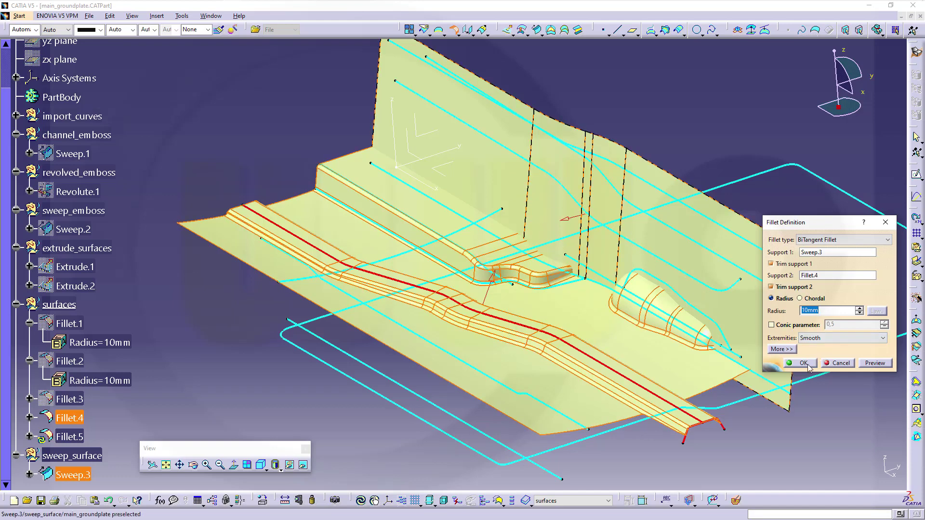
click(802, 363)
middle_drag(598, 337, 506, 291)
click(180, 266)
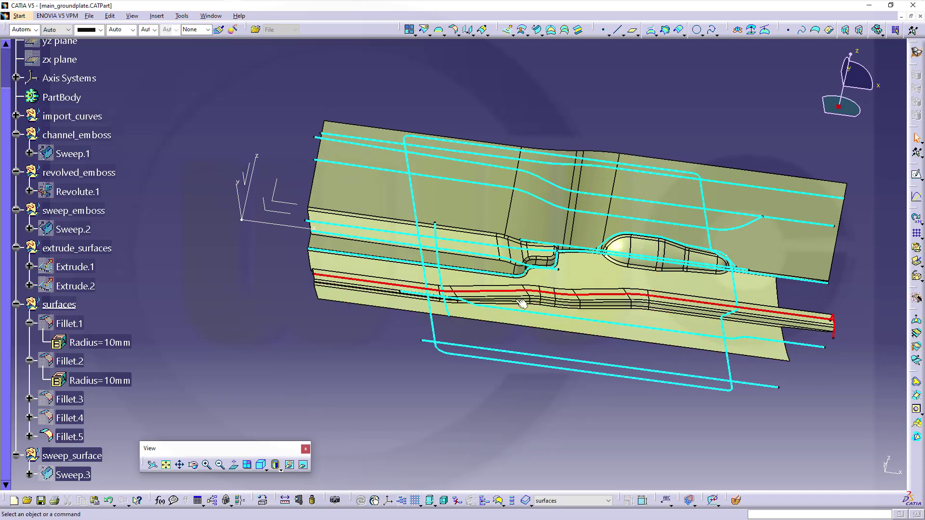
middle_drag(588, 322, 478, 323)
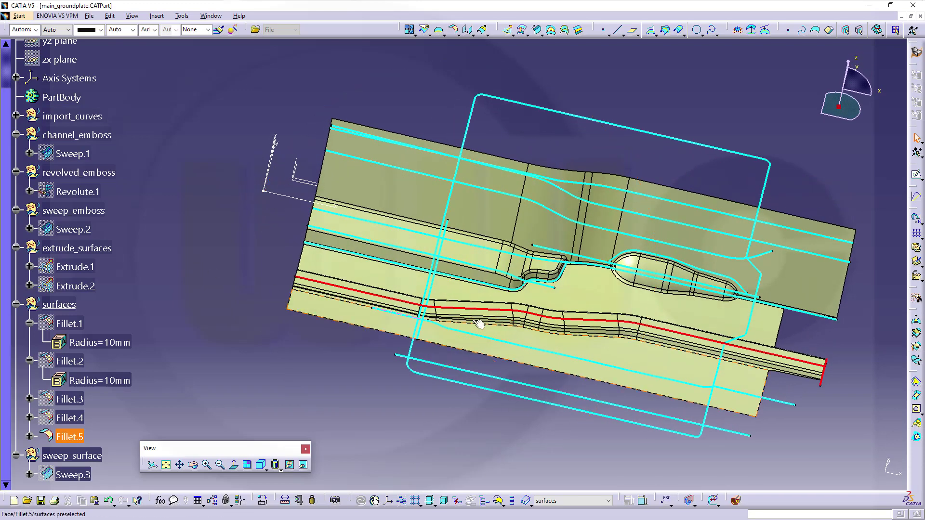
right_click(392, 250)
click(413, 276)
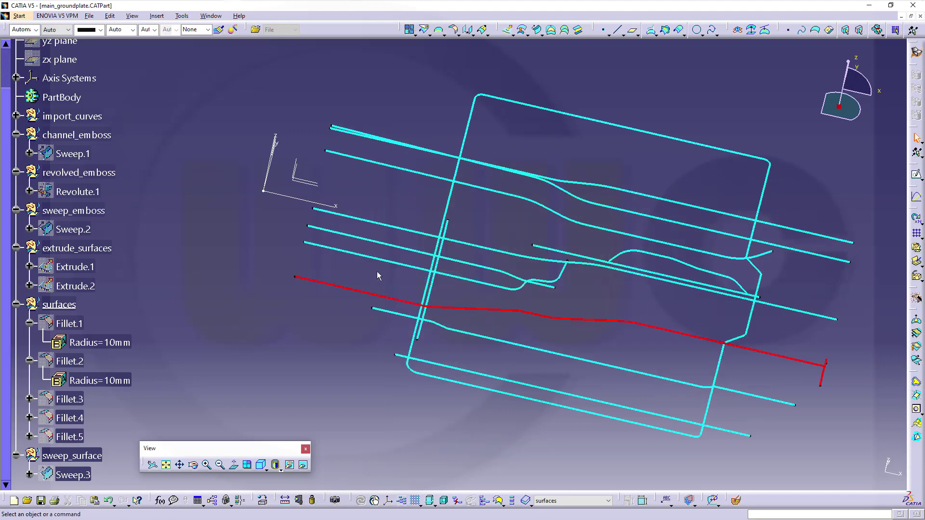
key(ctrl+z)
Hide the imported Konturkurve XY and Querschnittkurve ZX curves along the lower and upper edges of the long raised step.
click(334, 253)
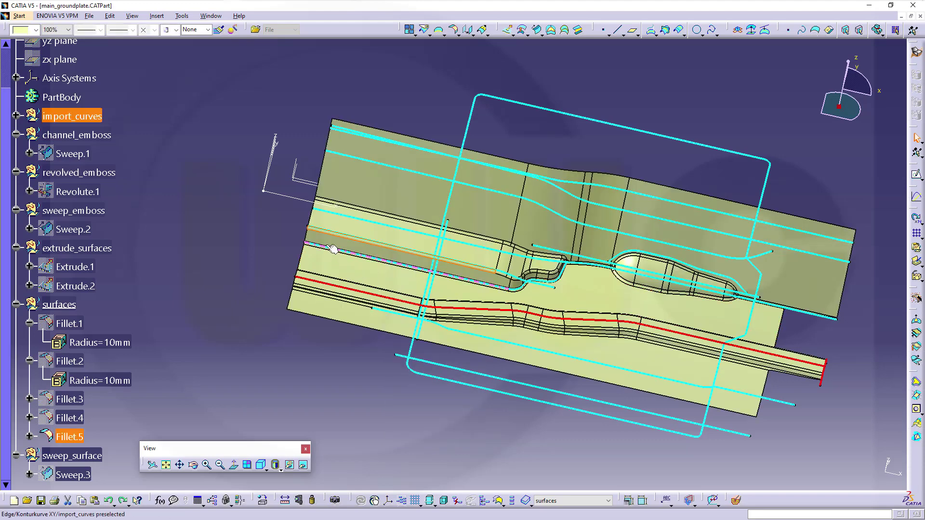
right_click(327, 247)
click(352, 275)
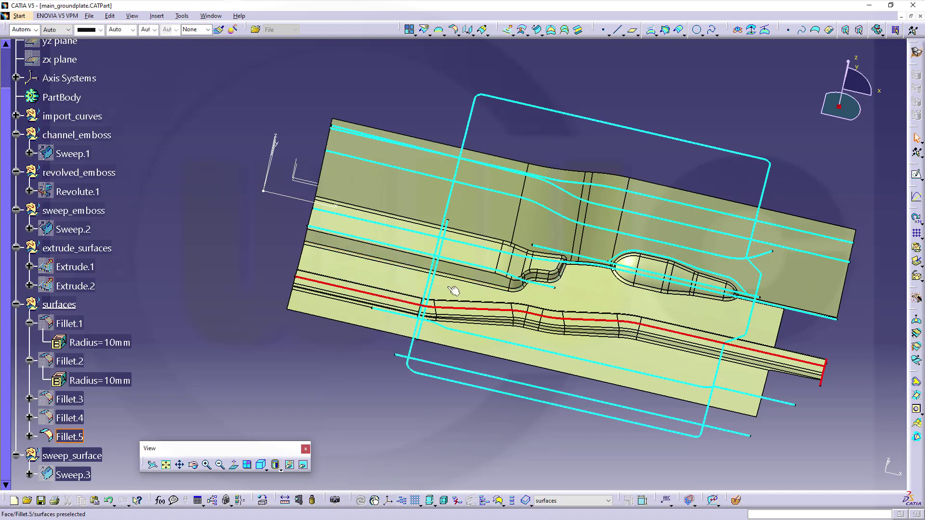
middle_drag(480, 295, 382, 256)
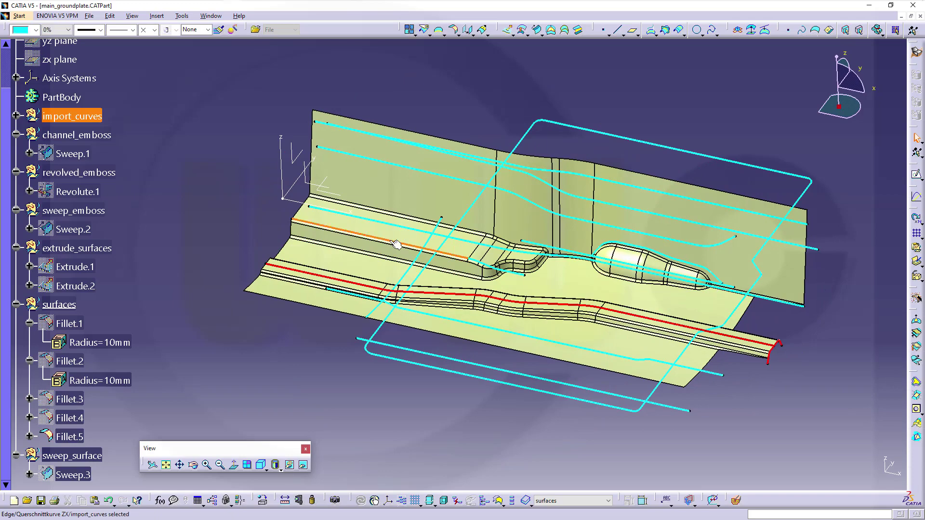
right_click(395, 244)
click(409, 271)
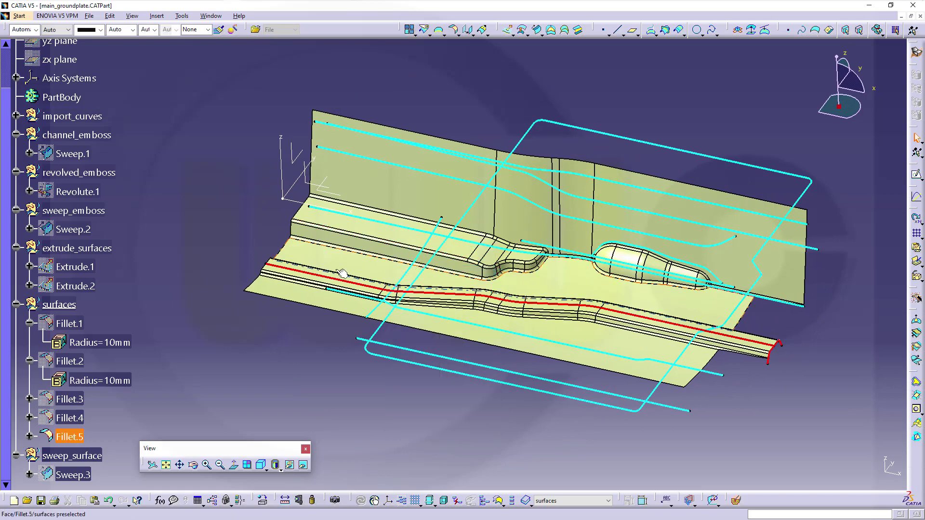
Hide the imported Konturkurve XY along the base of the upright wall and the short curve crossing the raised step.
middle_drag(321, 273, 502, 273)
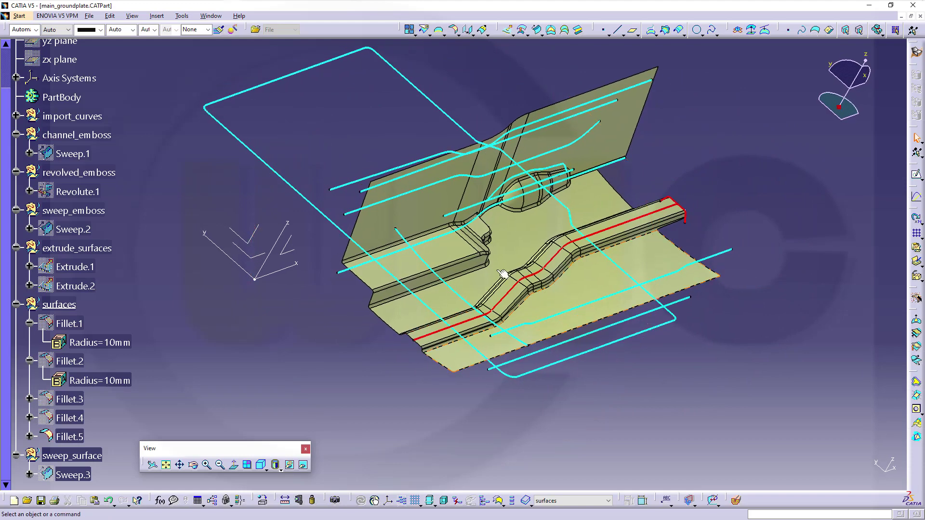
right_click(431, 242)
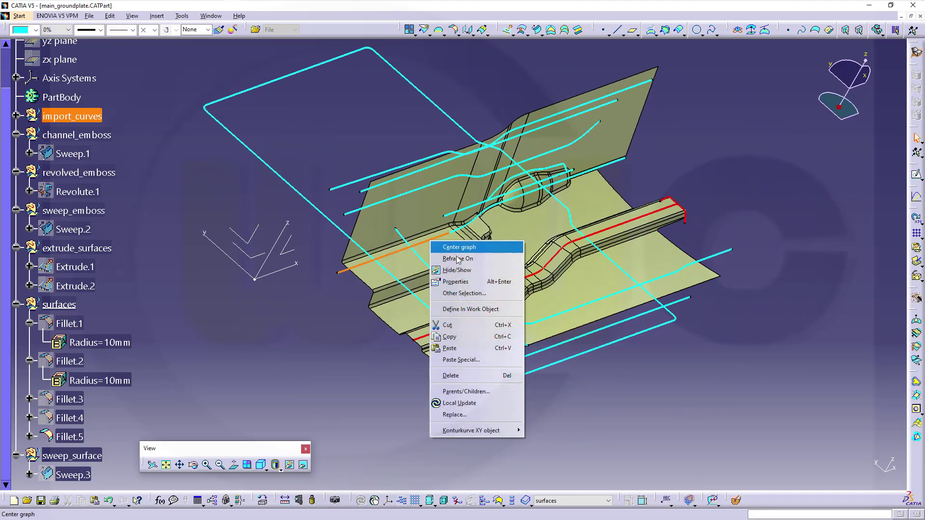
click(462, 271)
middle_drag(462, 271, 507, 299)
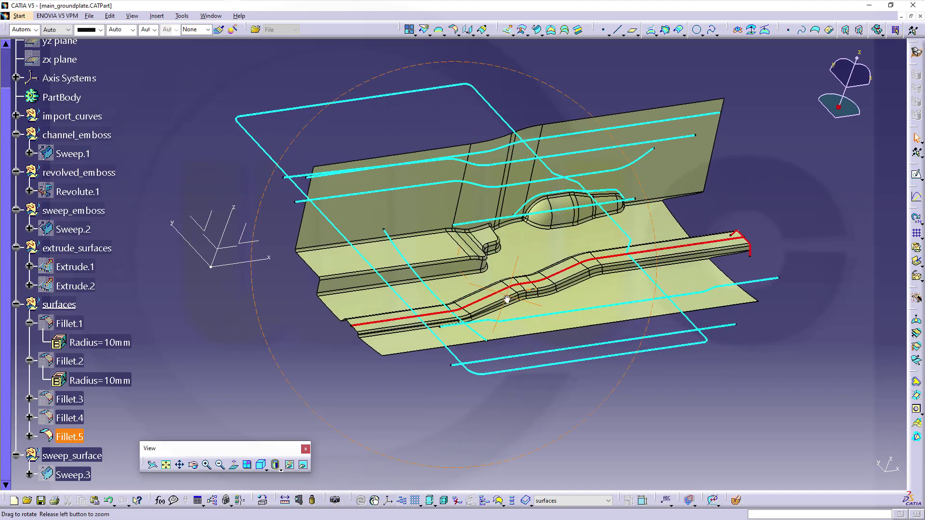
right_click(428, 287)
click(459, 316)
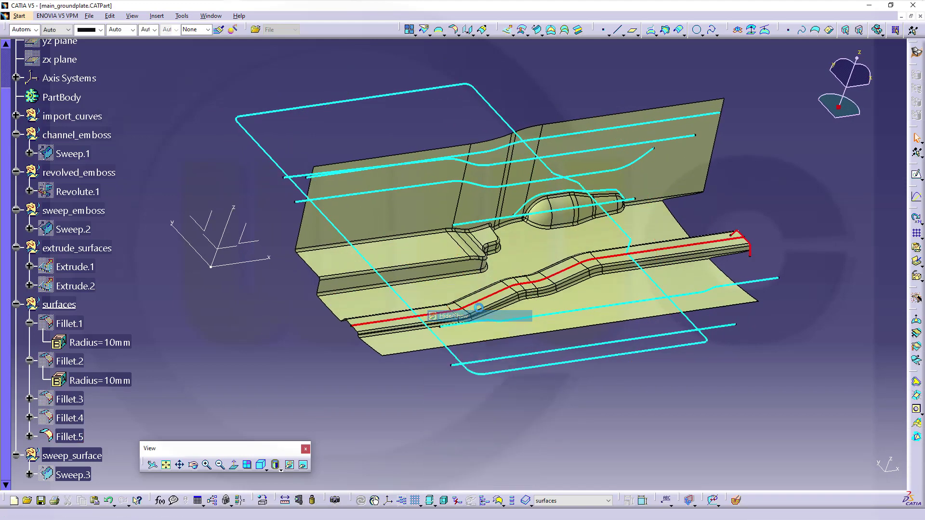
mouse_move(460, 317)
middle_down()
mouse_move(514, 278)
mouse_move(472, 358)
mouse_move(431, 275)
mouse_move(460, 258)
mouse_move(471, 319)
middle_up()
middle_drag(478, 279, 464, 255)
click(312, 101)
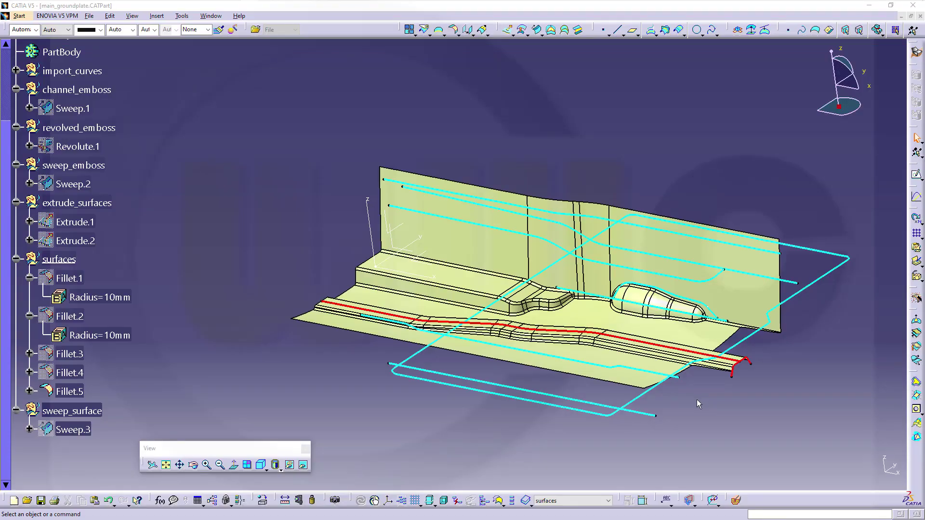
Extend limit 1 of Extrude.1 to 1536 mm.
middle_drag(697, 399, 622, 309)
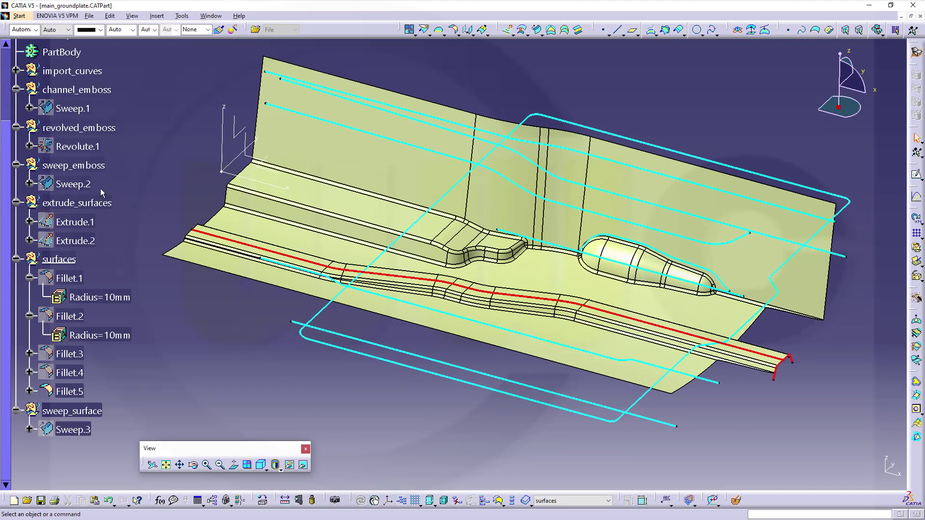
double_click(76, 222)
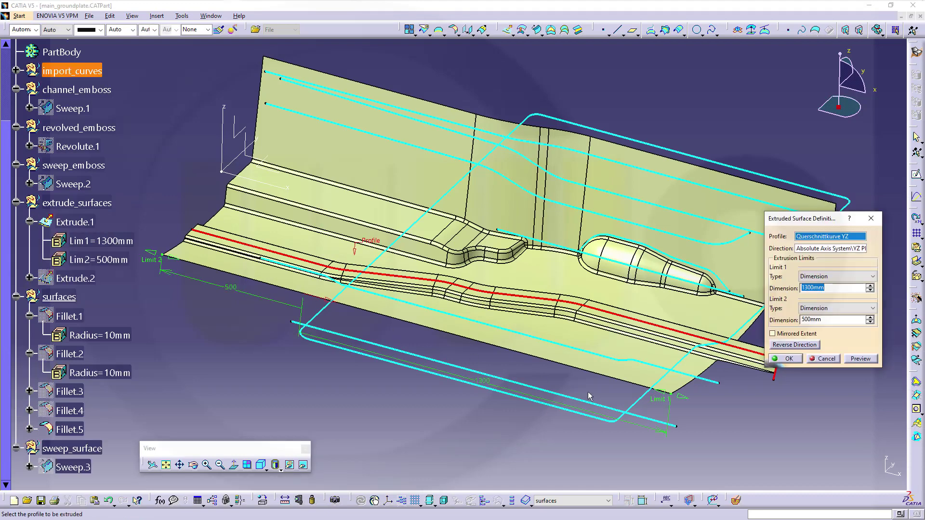
drag(686, 400, 753, 415)
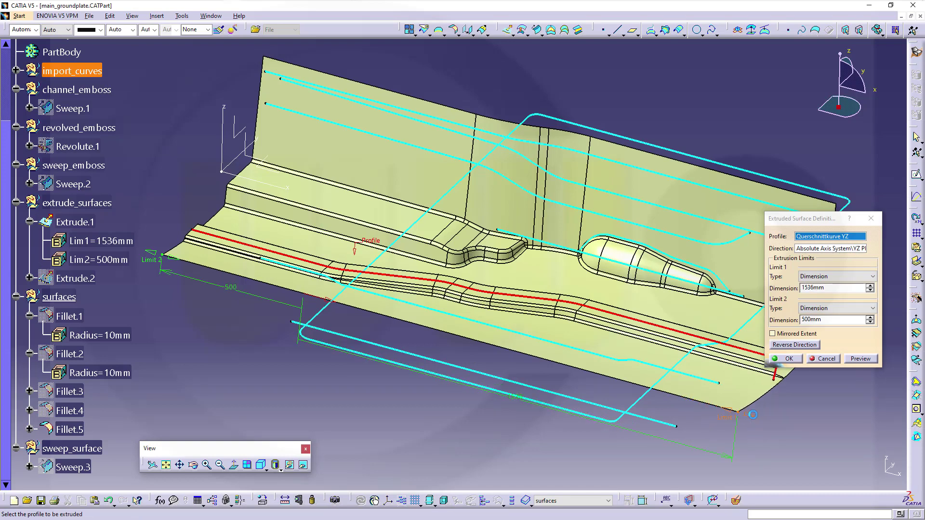
click(790, 358)
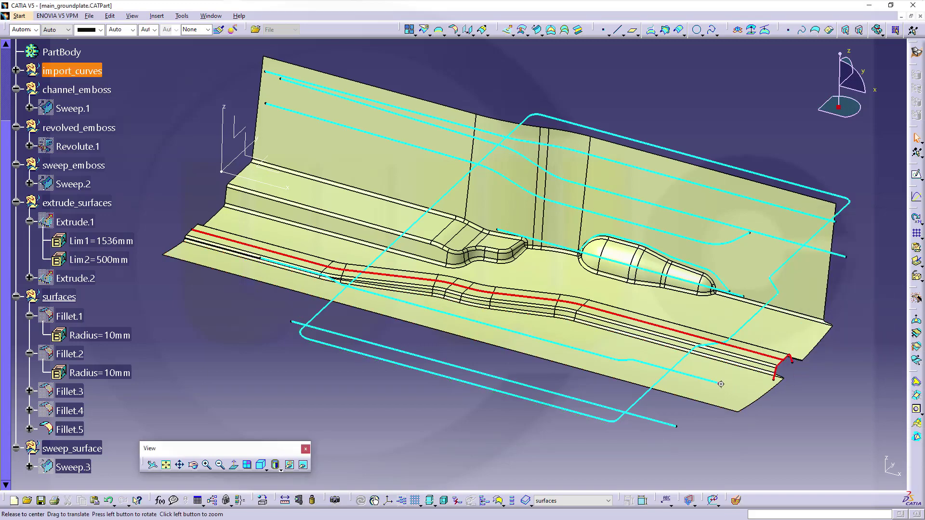
Make the extrude_surfaces geometrical set the in-work object.
middle_drag(699, 402, 338, 207)
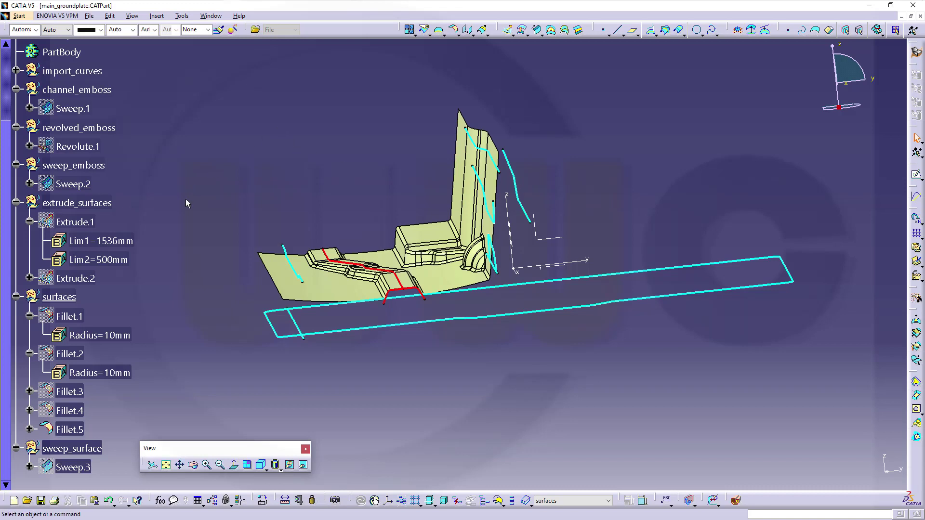
click(68, 203)
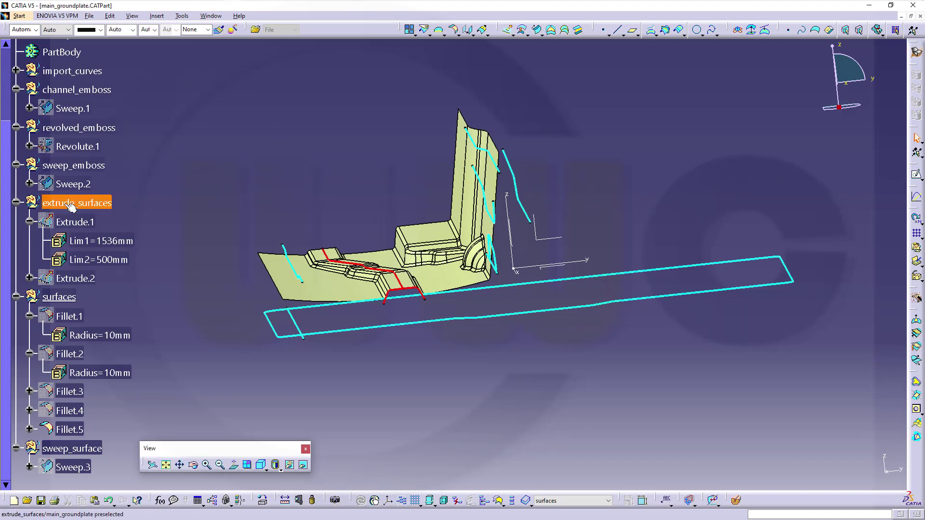
right_click(68, 203)
click(113, 273)
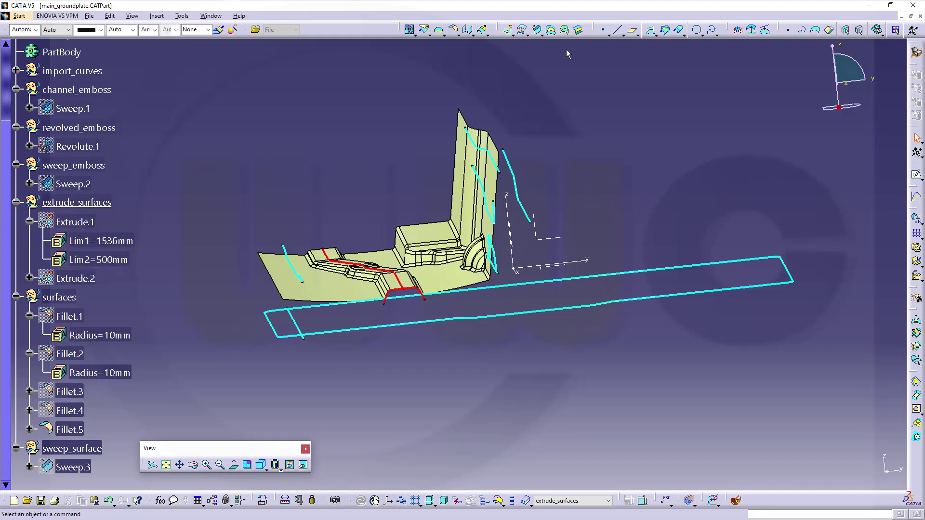
Set up an extruded surface from the stepped imported Konturkurve ZX behind the upright wall, using the absolute axis system's ZX plane as direction.
click(509, 31)
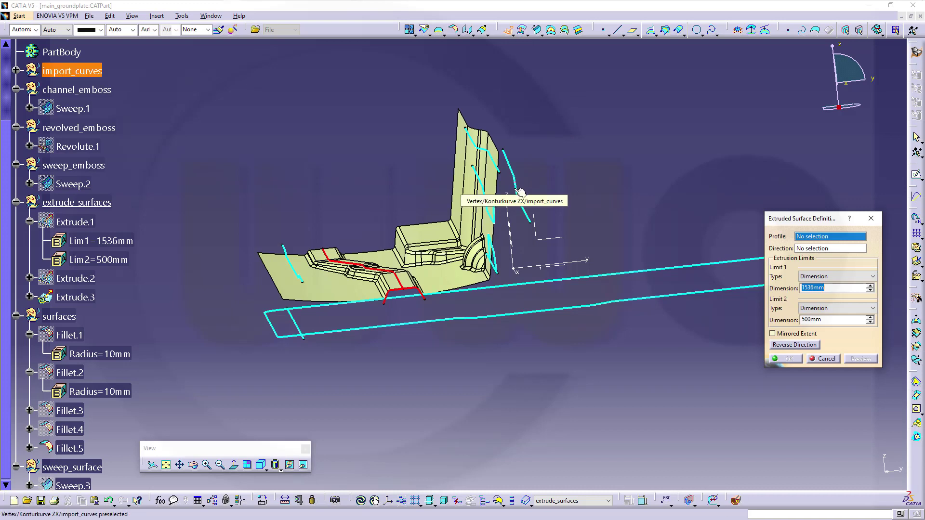
click(521, 189)
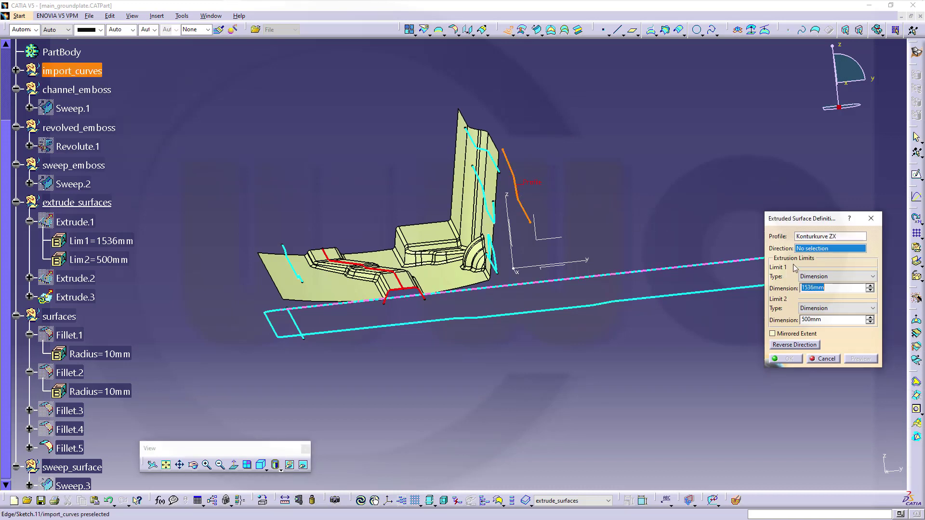
click(516, 245)
middle_drag(516, 244, 519, 233)
middle_drag(600, 232, 503, 208)
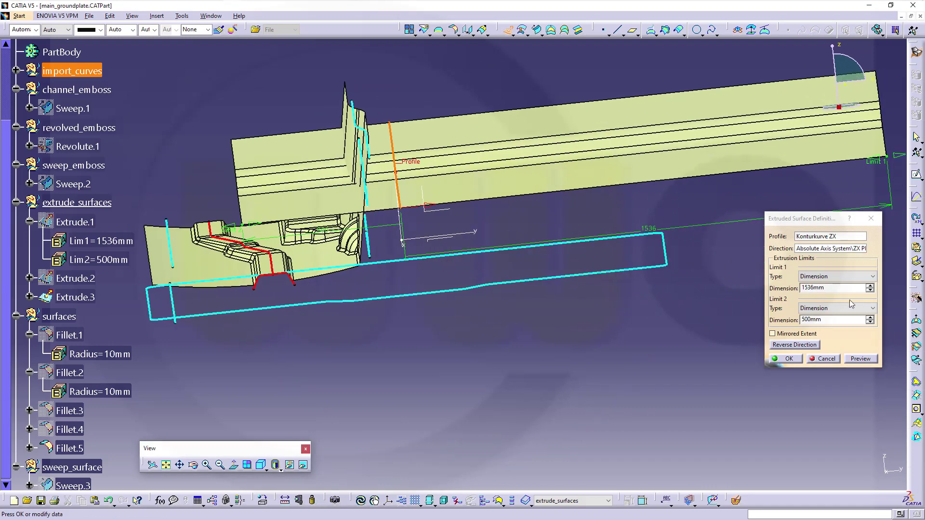
Limit the extrusion up to a plane of the absolute axis system on one side and to 30 mm on the other, and create it.
click(869, 276)
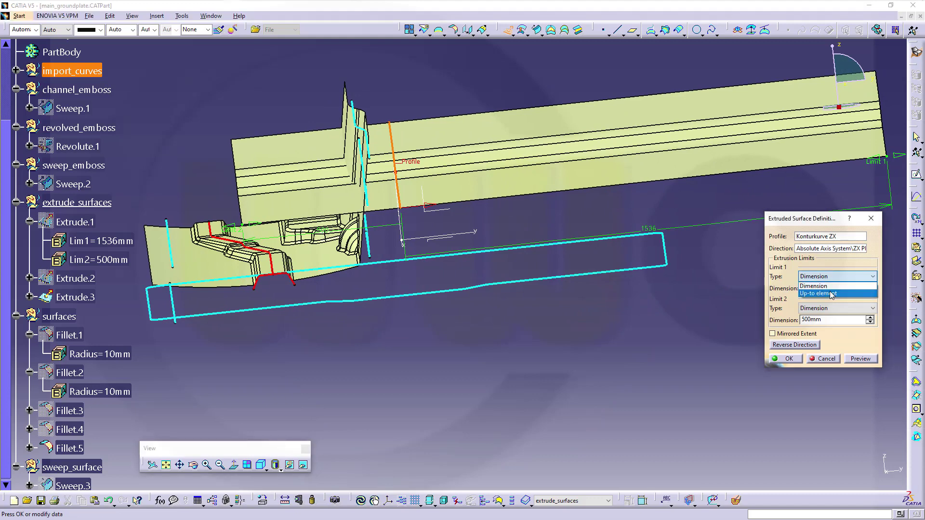
click(831, 294)
mouse_move(463, 233)
middle_down()
mouse_move(470, 216)
mouse_move(468, 234)
middle_up()
click(465, 205)
double_click(844, 317)
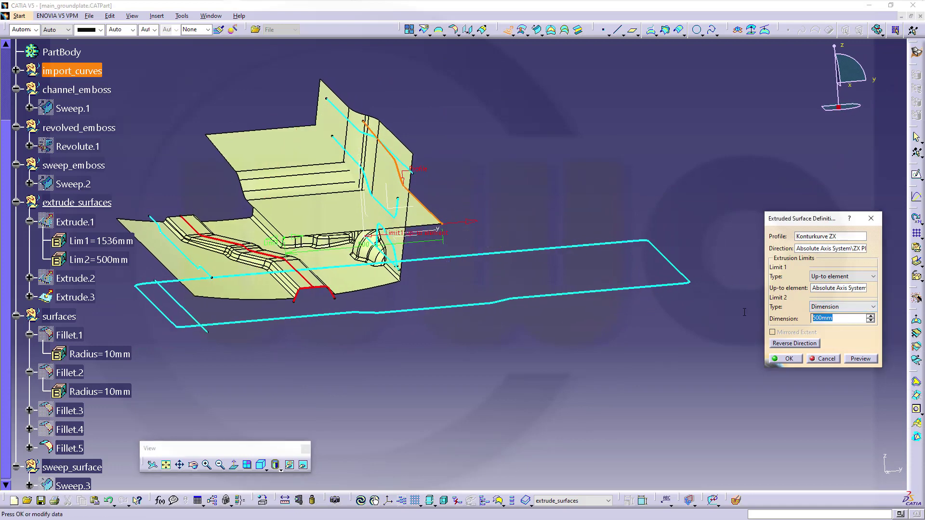
text(30)
key(Return)
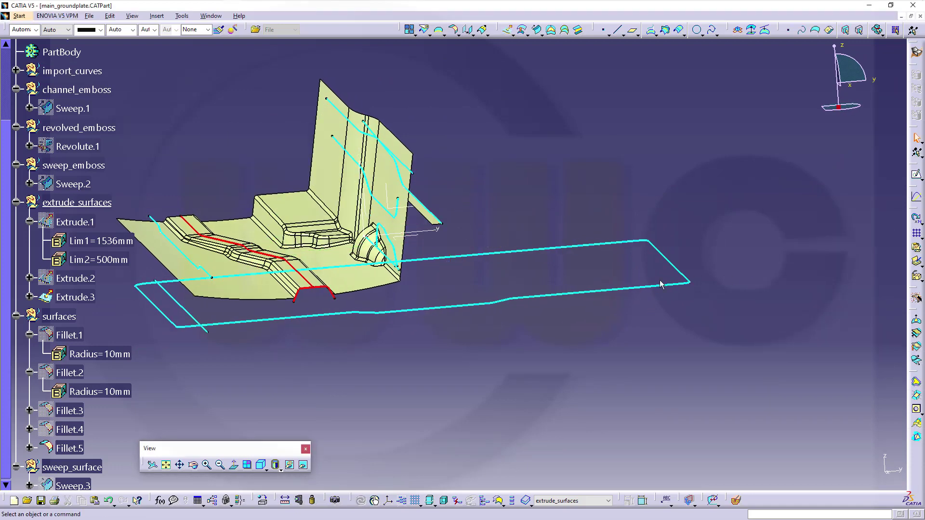
Set limit 2 of Extrude.3 to 300 mm.
middle_drag(429, 190, 383, 212)
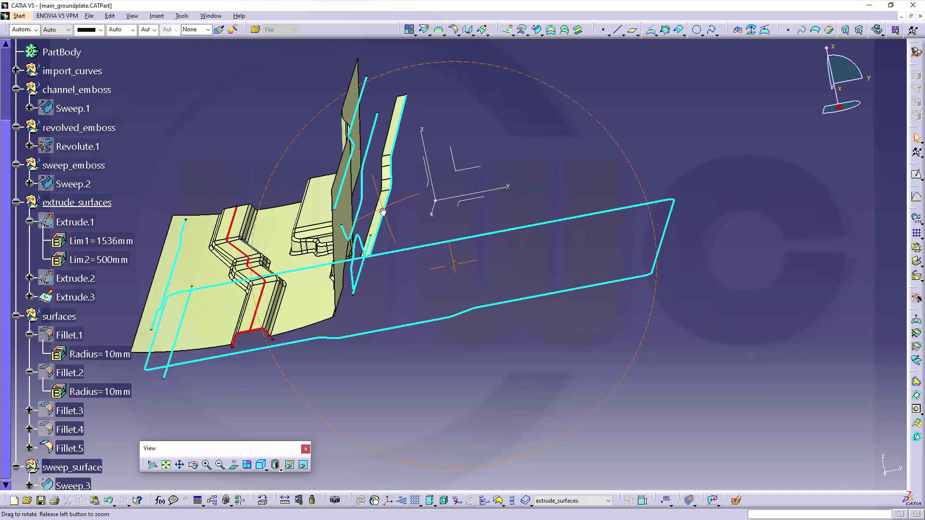
double_click(65, 297)
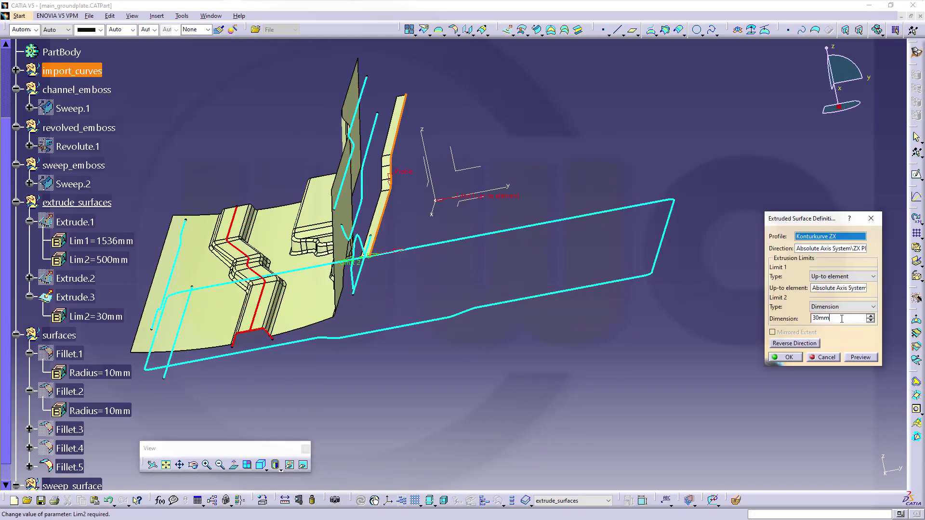
text(300)
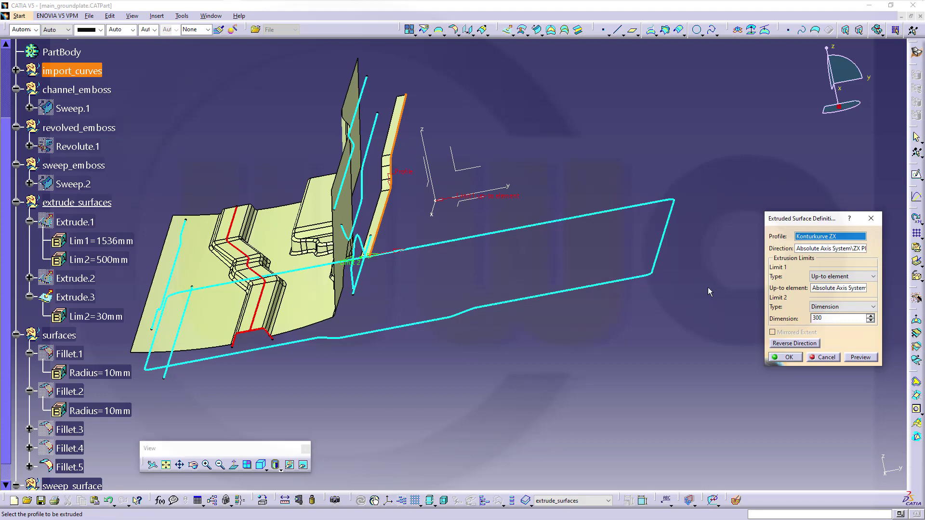
key(Return)
Create a BiTangent fillet with 10 mm radius between Fillet.5 and Extrude.3, trimming both supports.
middle_drag(282, 215, 407, 175)
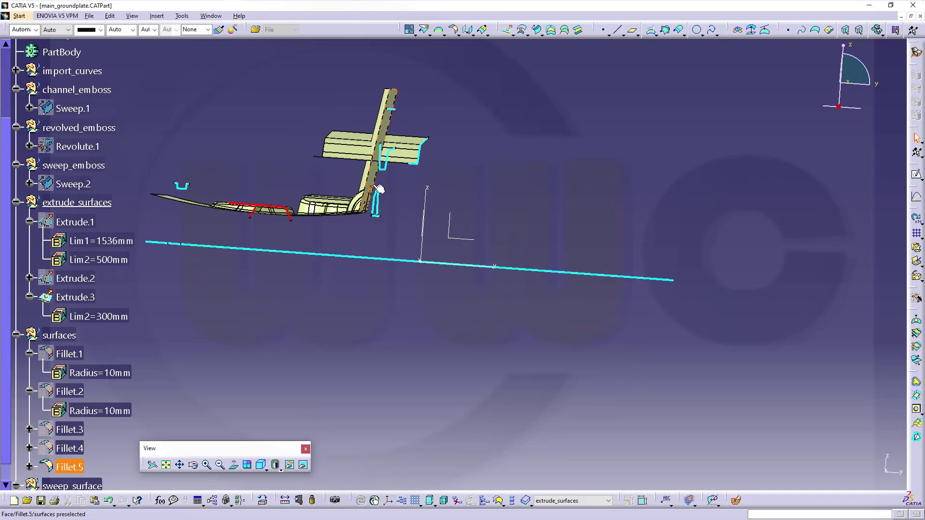
middle_drag(344, 170, 448, 129)
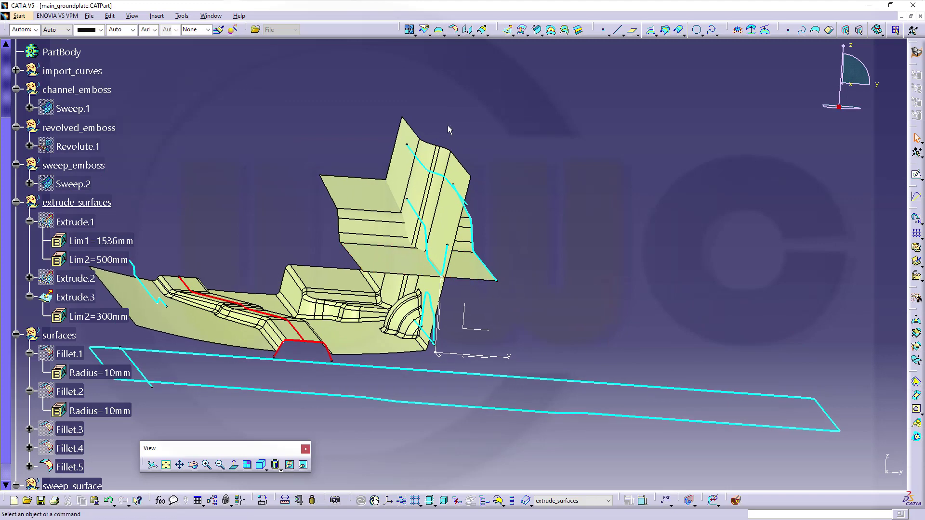
click(453, 31)
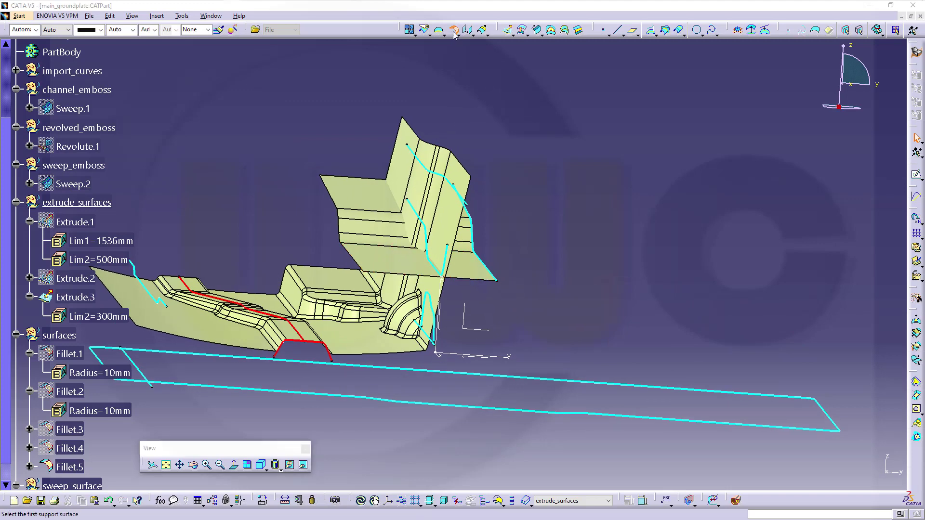
click(407, 169)
middle_drag(501, 207, 490, 204)
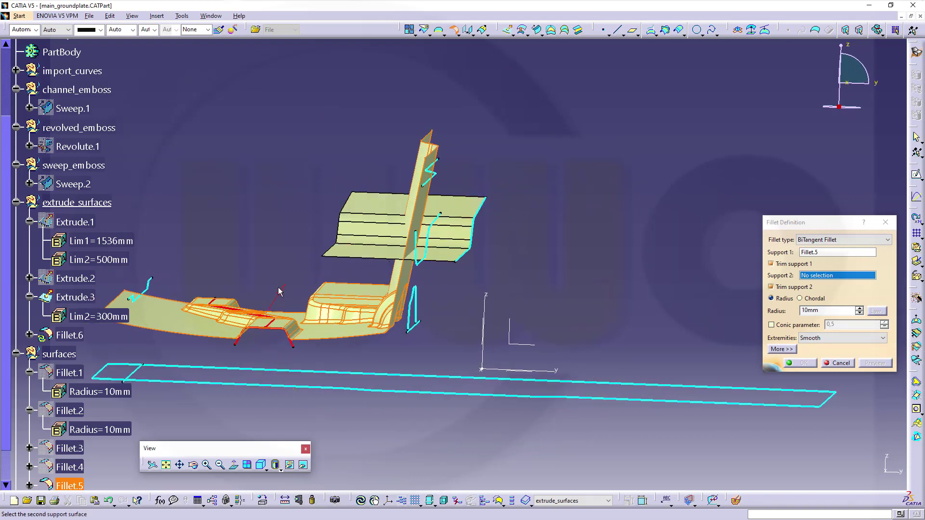
click(377, 207)
middle_drag(477, 288, 498, 301)
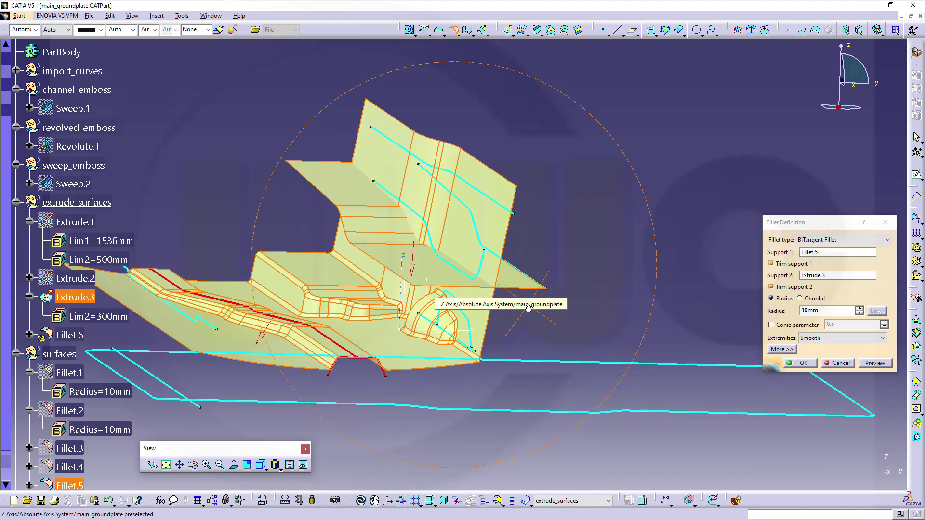
click(872, 363)
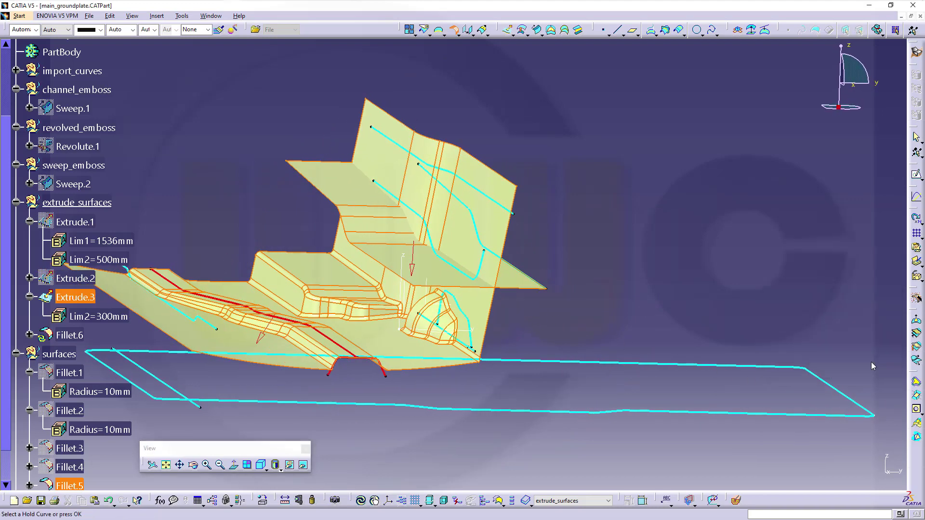
middle_drag(607, 309, 700, 340)
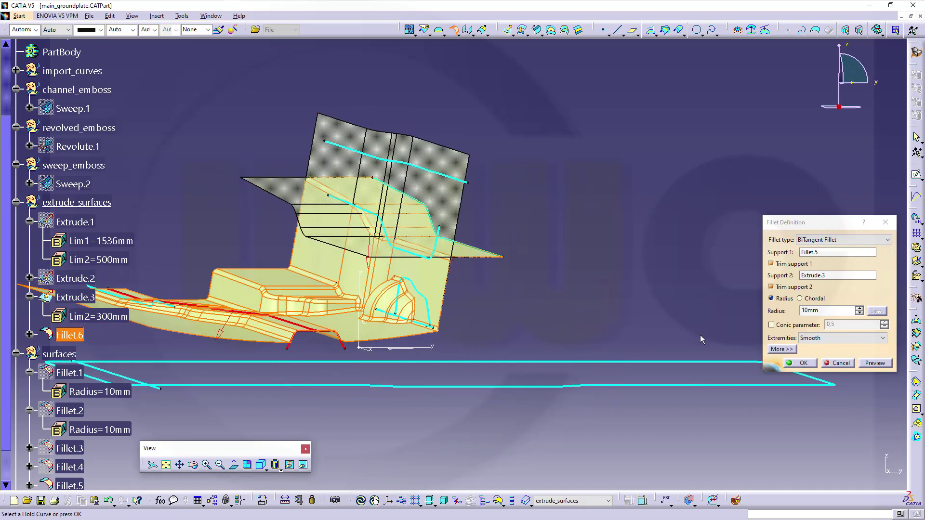
click(803, 364)
Hide the imported profile curve of the revolved emboss and its rotation axis Rotationsachse XY.
middle_drag(294, 212, 276, 227)
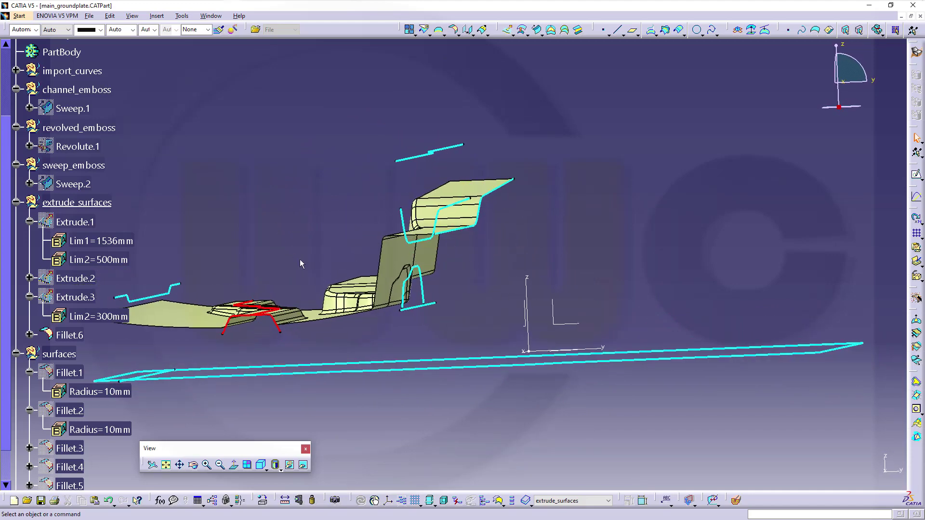
right_click(423, 291)
click(457, 322)
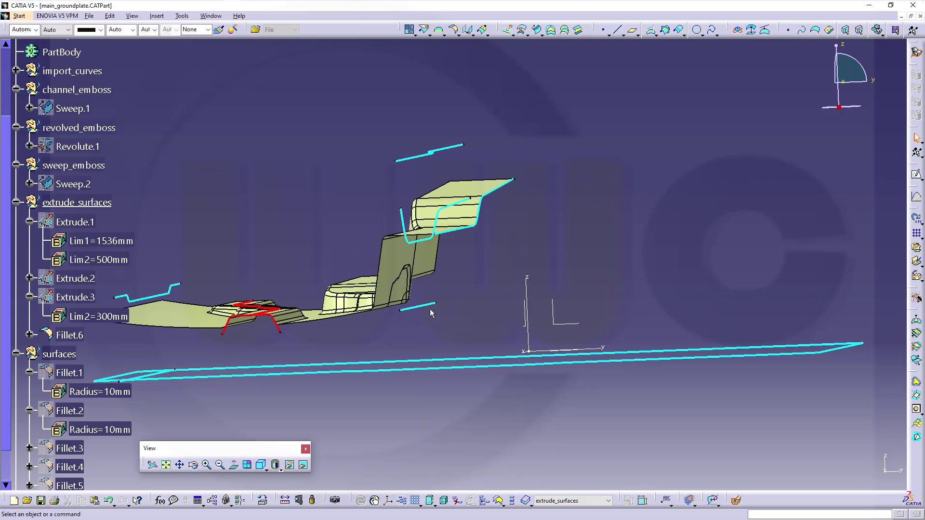
right_click(424, 311)
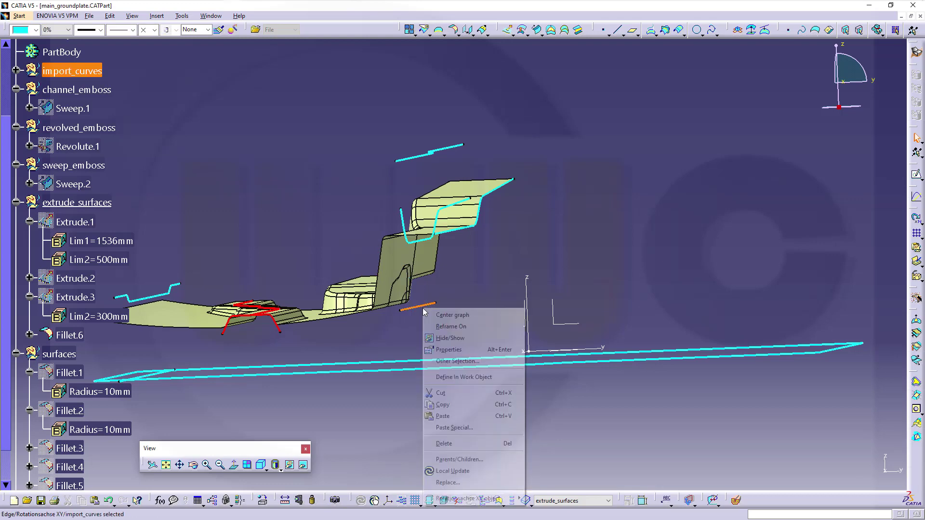
click(450, 338)
middle_drag(312, 244, 326, 275)
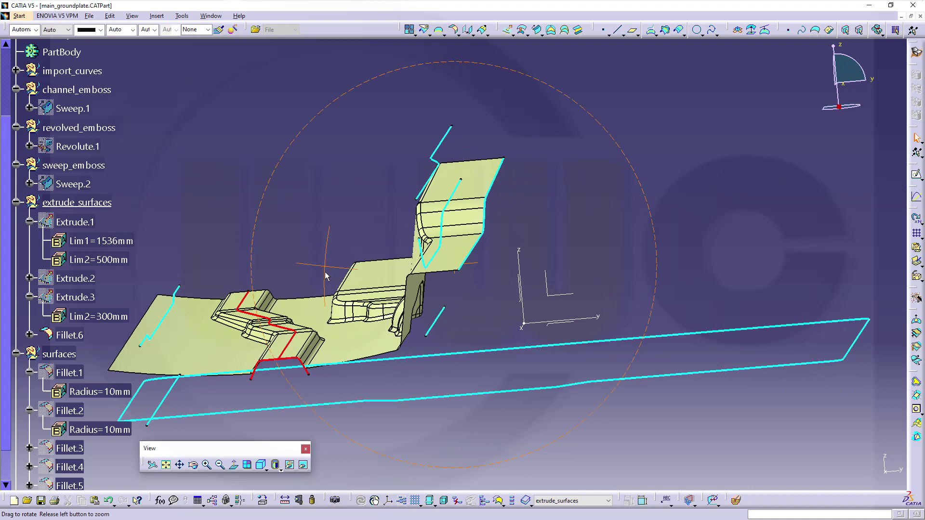
click(435, 322)
right_click(435, 322)
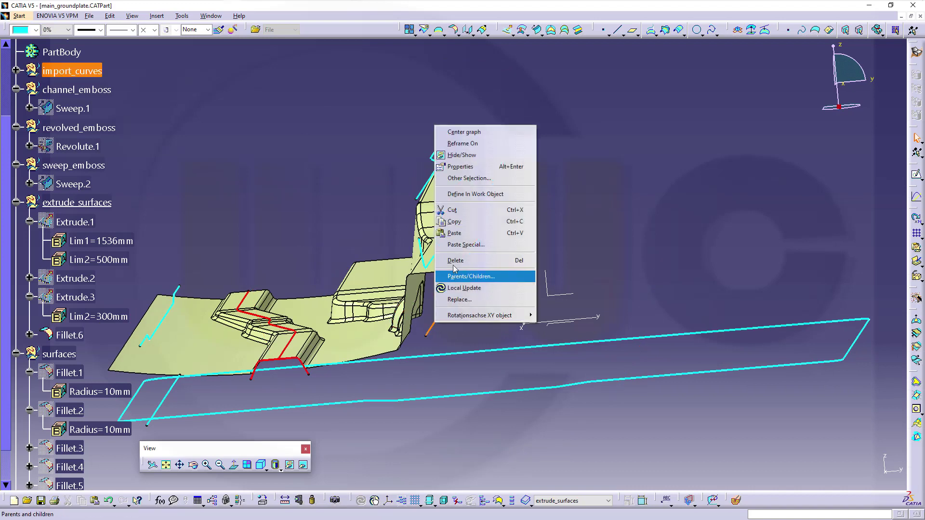
click(461, 155)
middle_drag(411, 210, 442, 229)
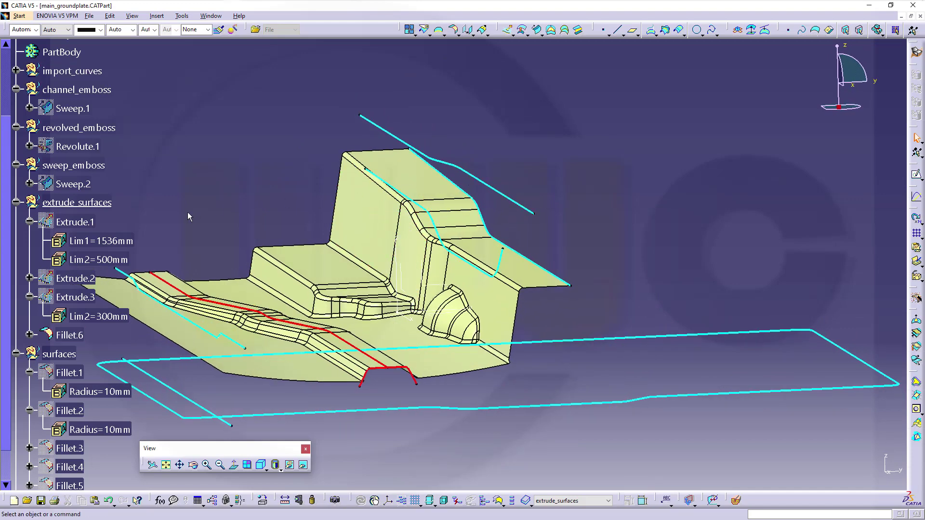
Move Fillet.6 from the extrude_surfaces set into the surfaces geometrical set.
scroll(84, 315, down, 3)
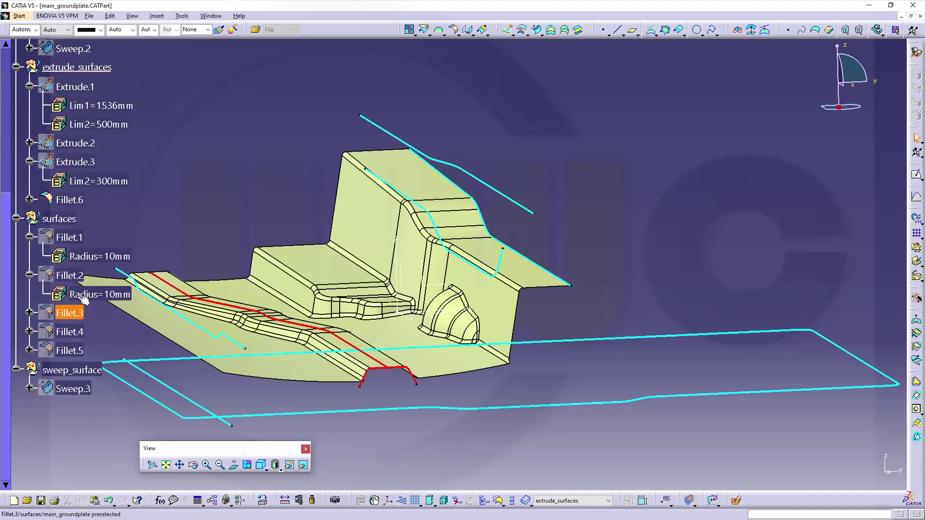
click(73, 200)
drag(72, 219, 73, 219)
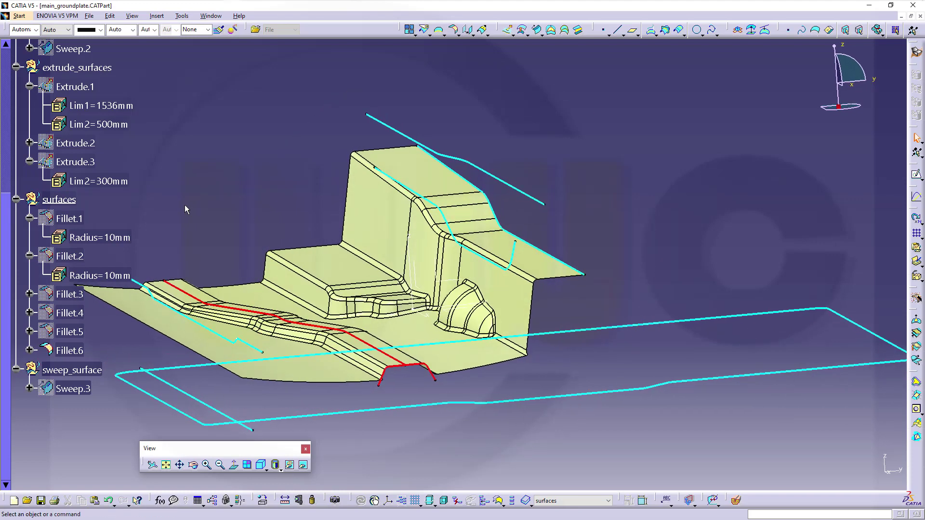
Collapse Extrude.1 in the tree and define extrude_surfaces as the in-work object again.
scroll(111, 154, up, 1)
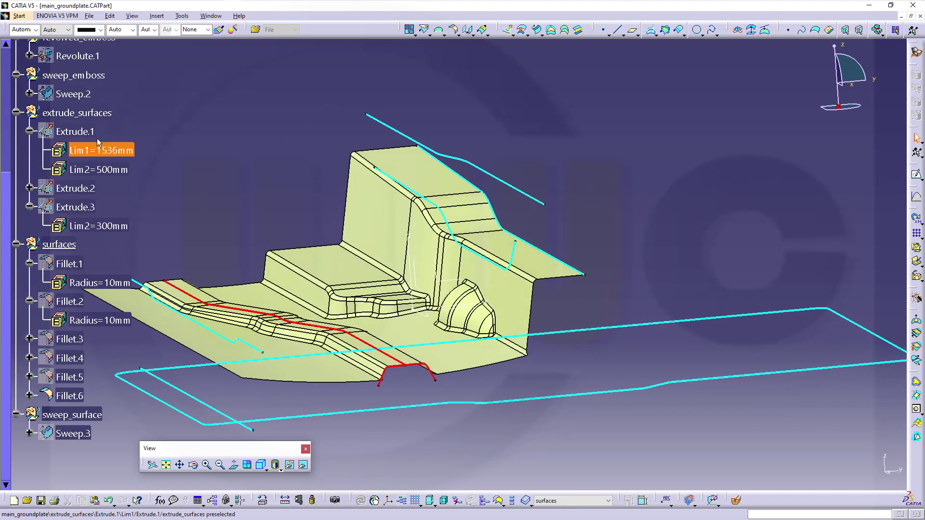
click(30, 131)
right_click(62, 114)
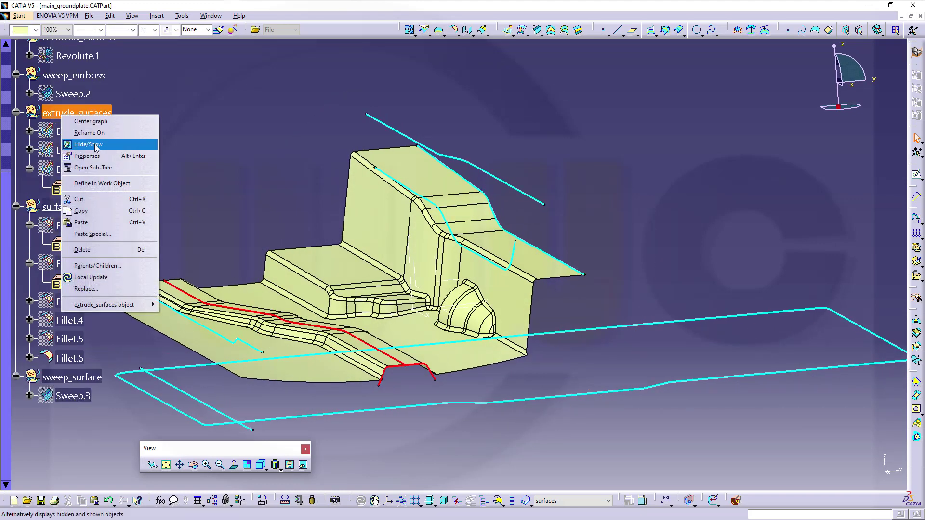
click(106, 184)
Start an extruded surface from the imported curve Konturkurve ZX, using the absolute axis system's ZX plane as the direction.
middle_drag(188, 176, 501, 200)
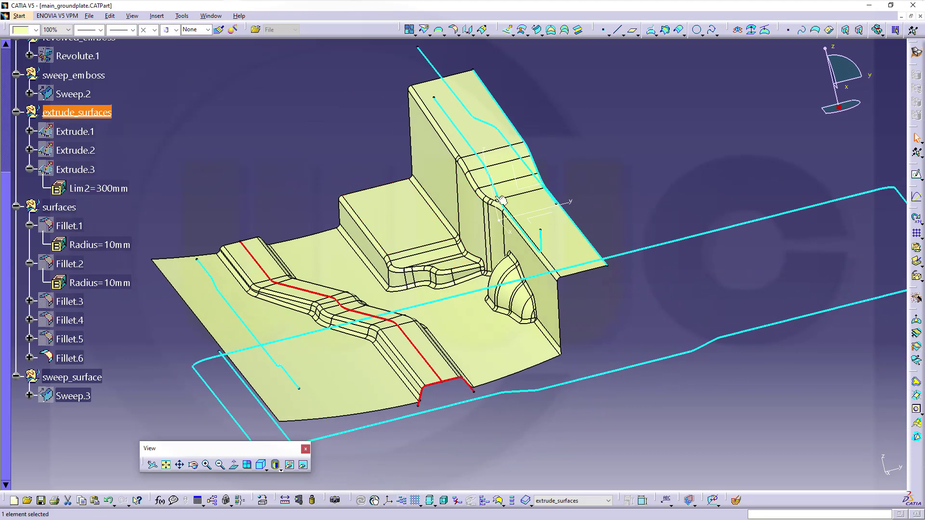
click(484, 163)
middle_drag(484, 163, 559, 120)
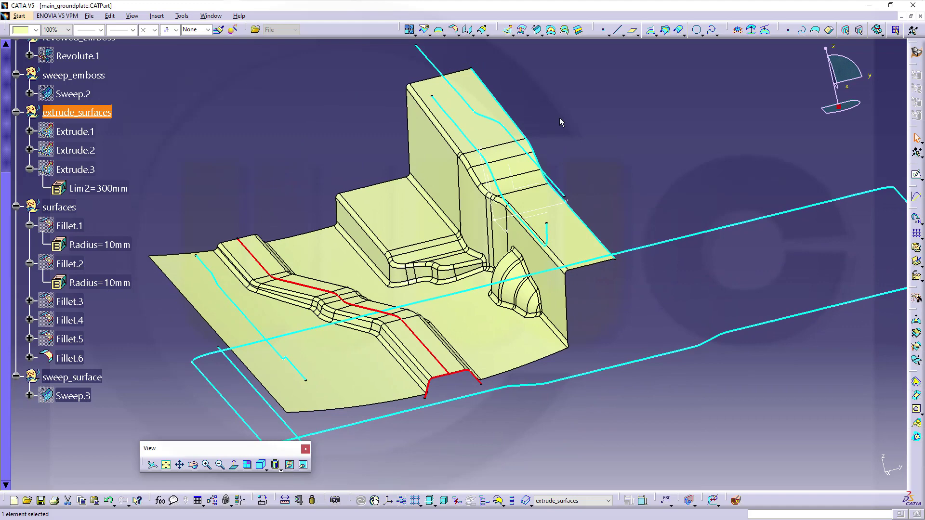
click(508, 30)
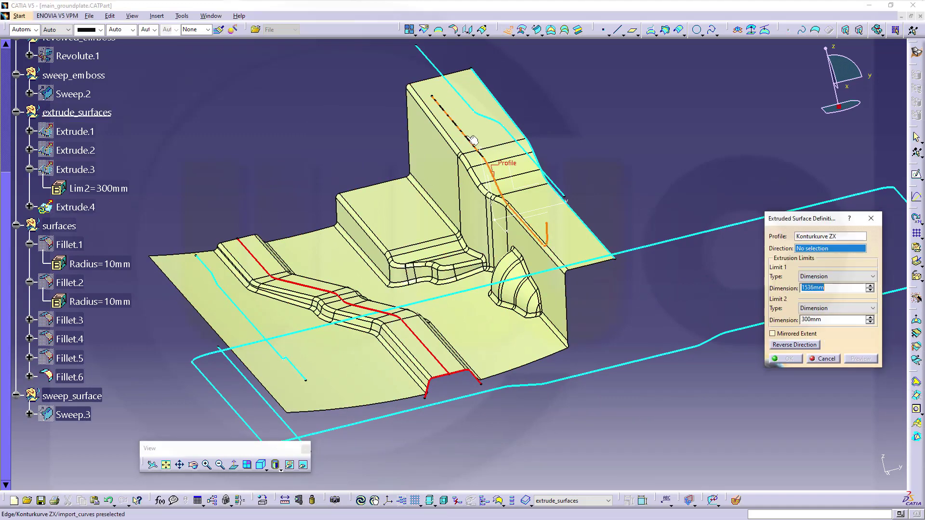
middle_drag(576, 199, 565, 239)
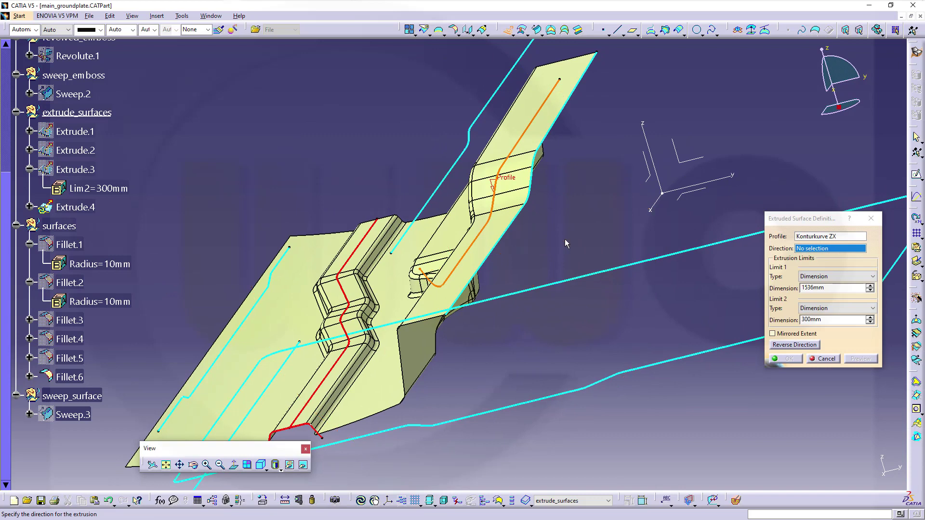
click(654, 180)
middle_drag(654, 180, 648, 247)
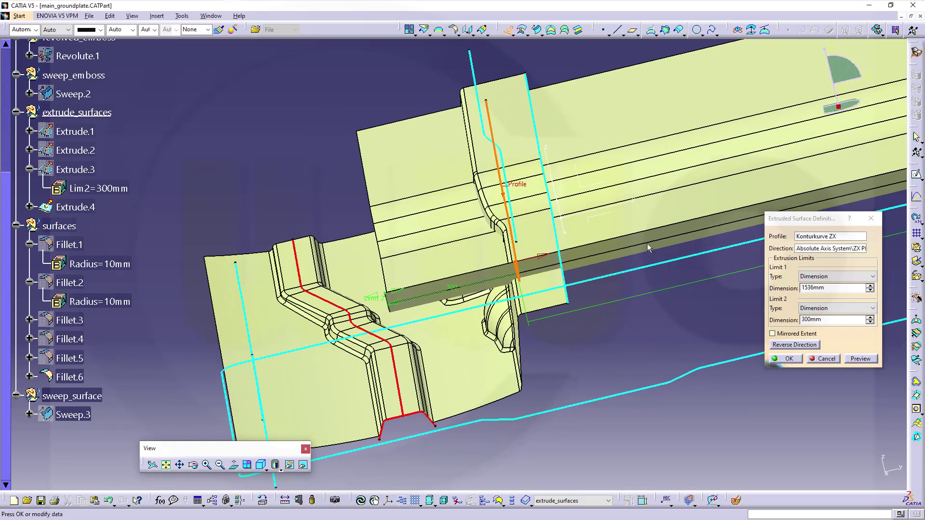
Limit the Konturkurve ZX extrusion up to an absolute axis system plane on the first side and 200 mm on the second, and create it.
click(873, 277)
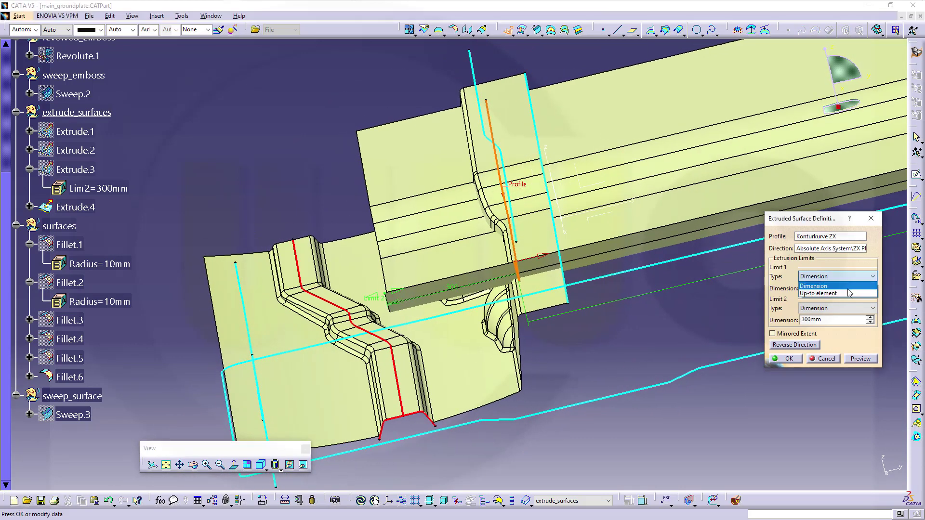
click(833, 293)
middle_drag(770, 289, 711, 282)
click(758, 258)
middle_drag(554, 271, 617, 279)
middle_drag(482, 211, 558, 229)
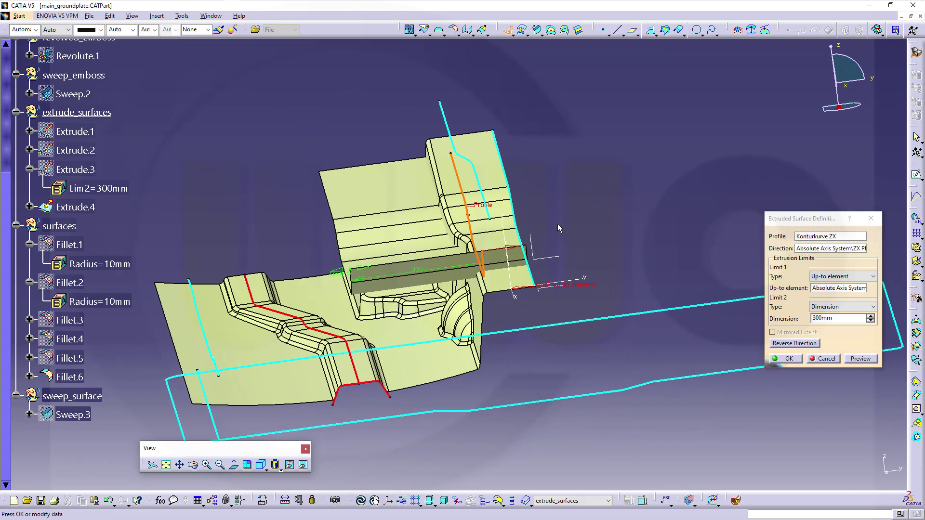
double_click(848, 319)
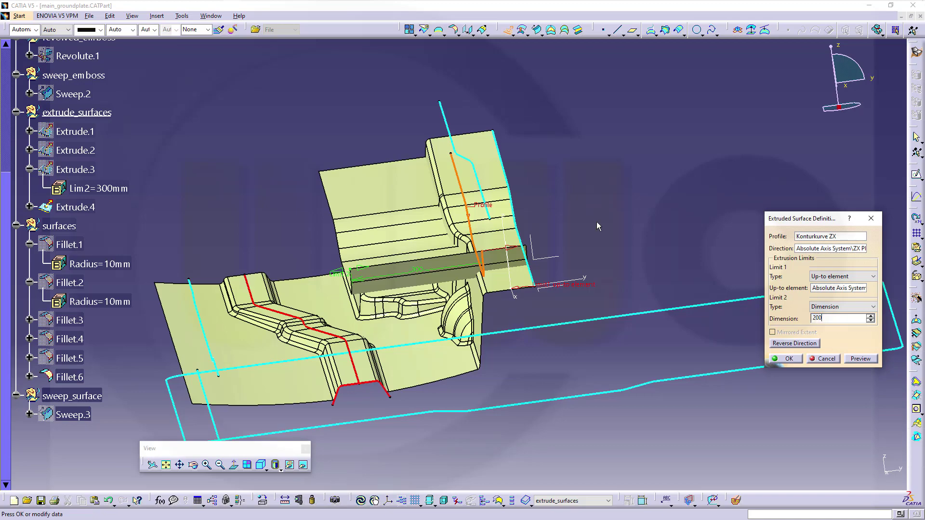
key(Return)
Start another extruded surface from the upper imported curve Konturkurve XY, using the absolute axis system's XY plane as the direction.
middle_drag(337, 192, 467, 130)
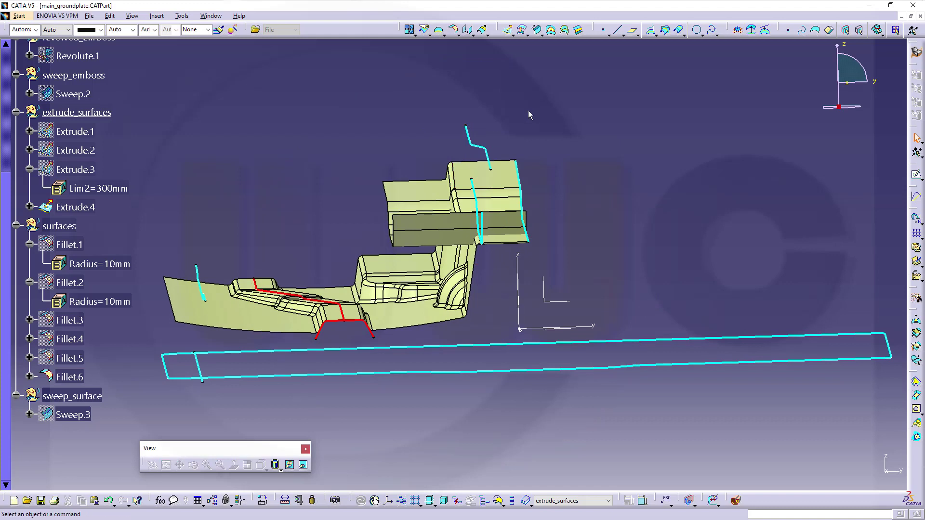
click(507, 30)
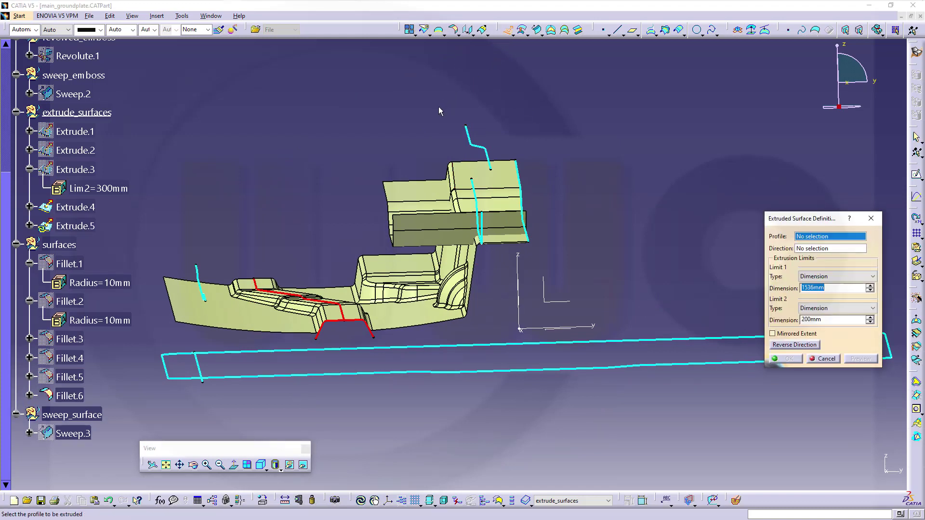
click(475, 139)
middle_drag(509, 154, 511, 147)
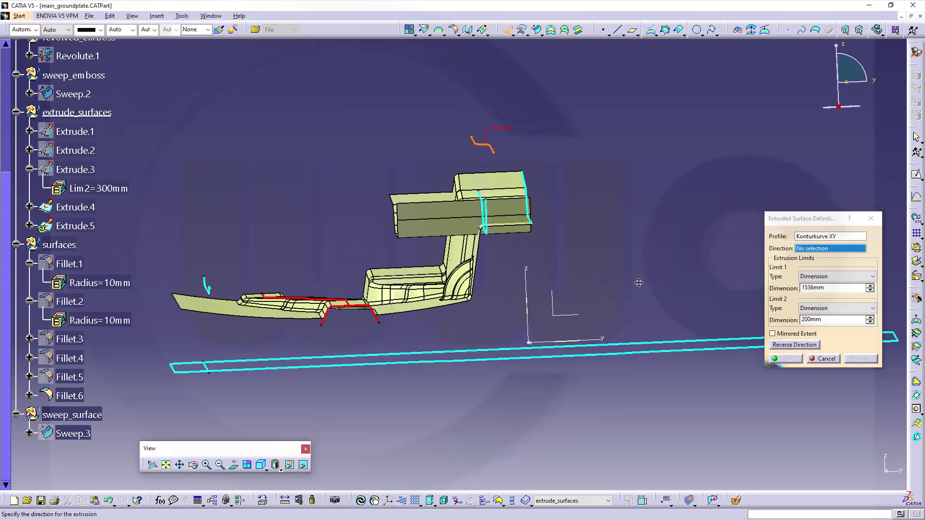
middle_drag(639, 283, 546, 283)
click(541, 323)
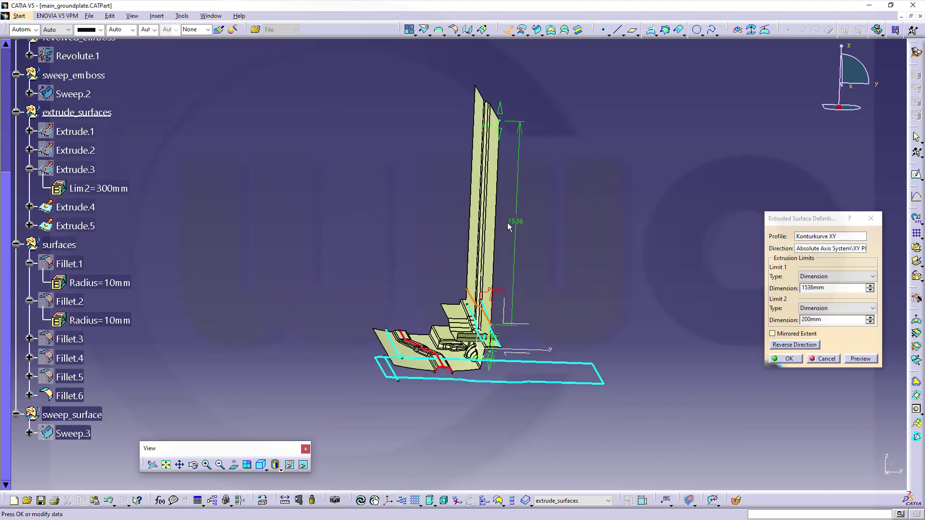
Set the Konturkurve XY extrusion limits to 0 mm and 300 mm and create the surface.
click(833, 288)
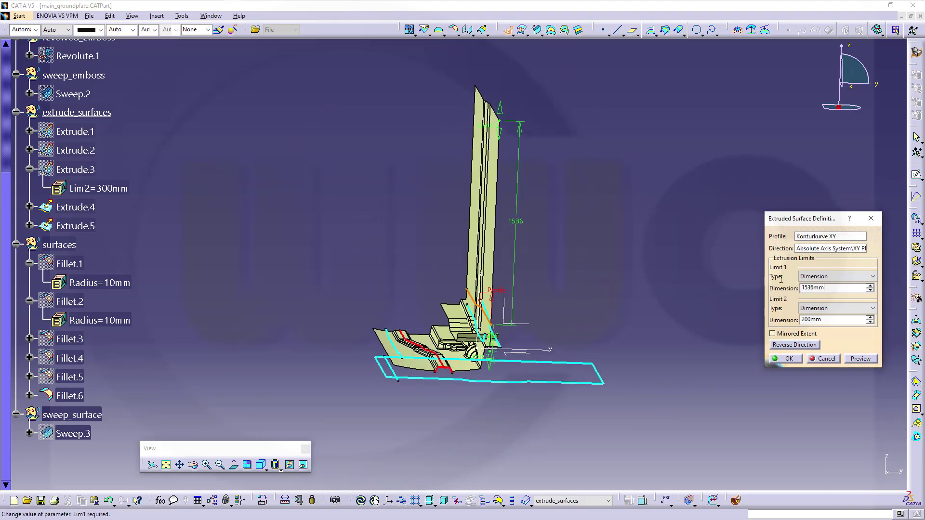
text(0)
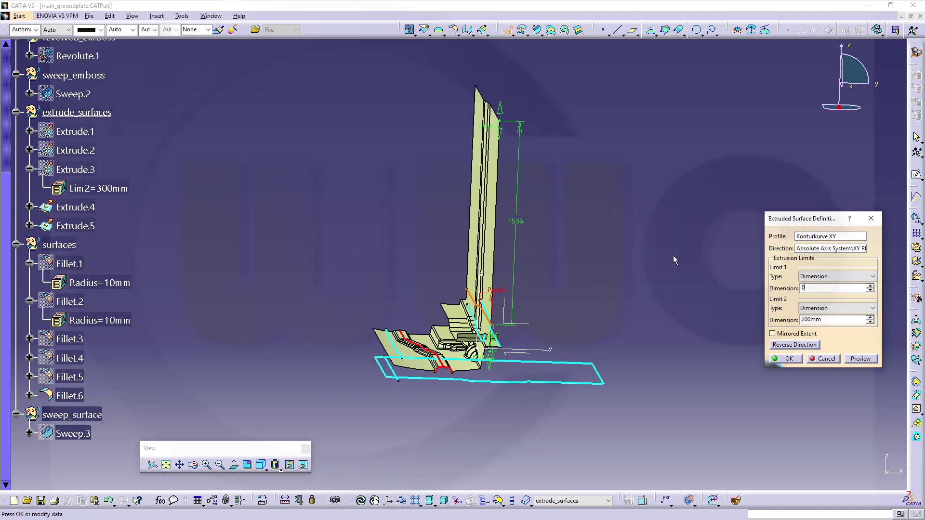
key(Return)
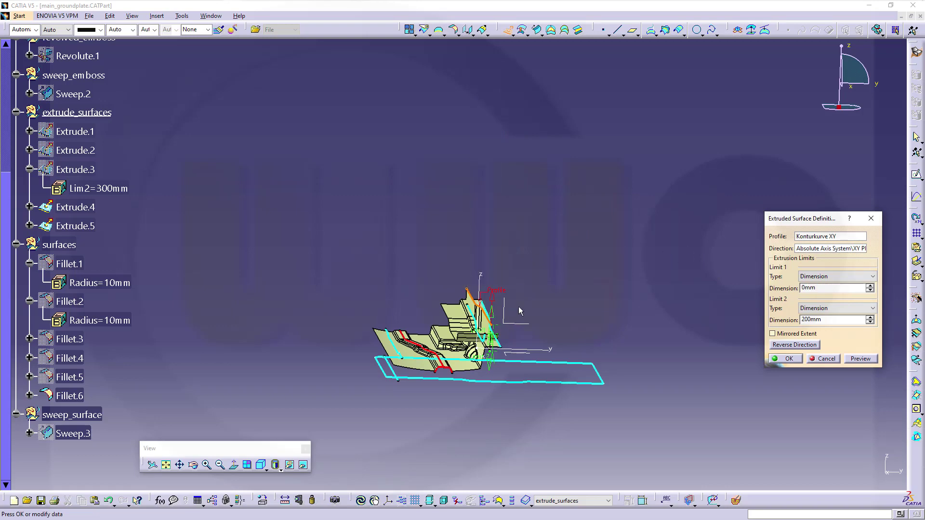
middle_drag(520, 311, 501, 247)
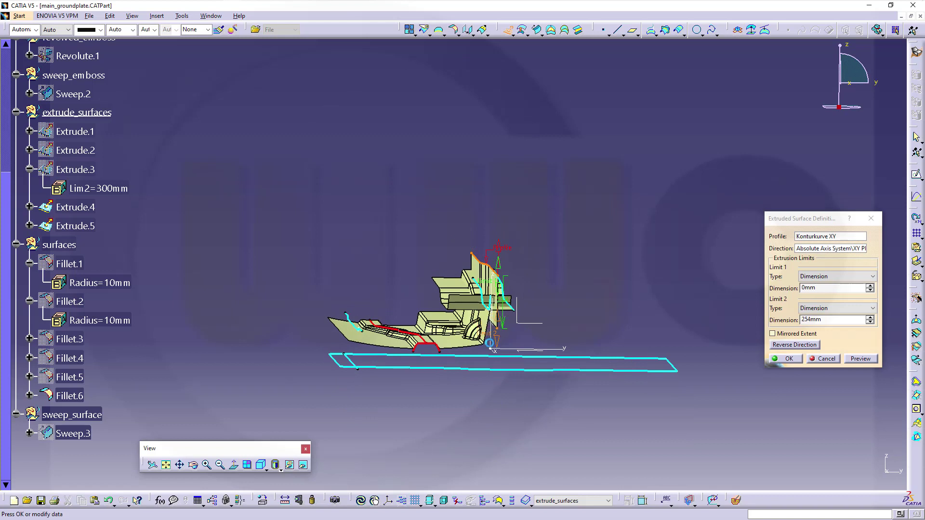
double_click(811, 320)
text(30)
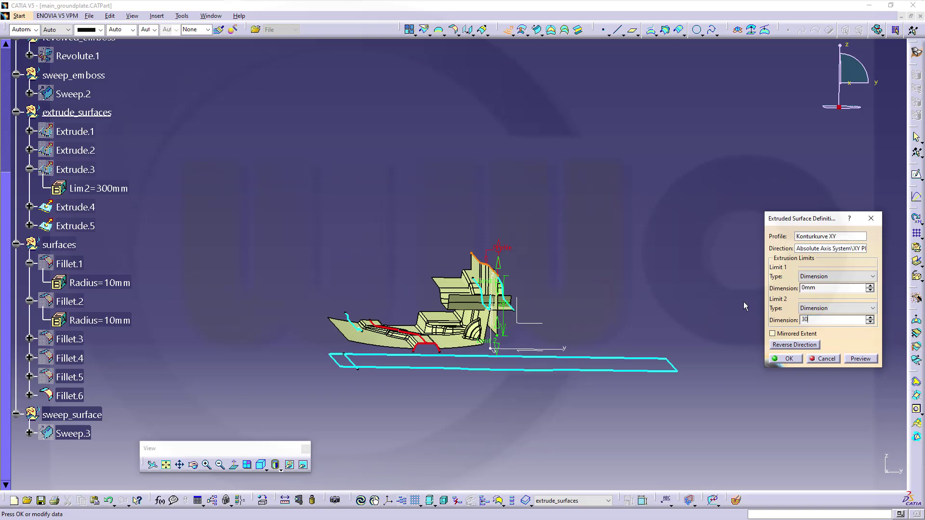
text(0)
key(Return)
middle_drag(547, 322, 336, 284)
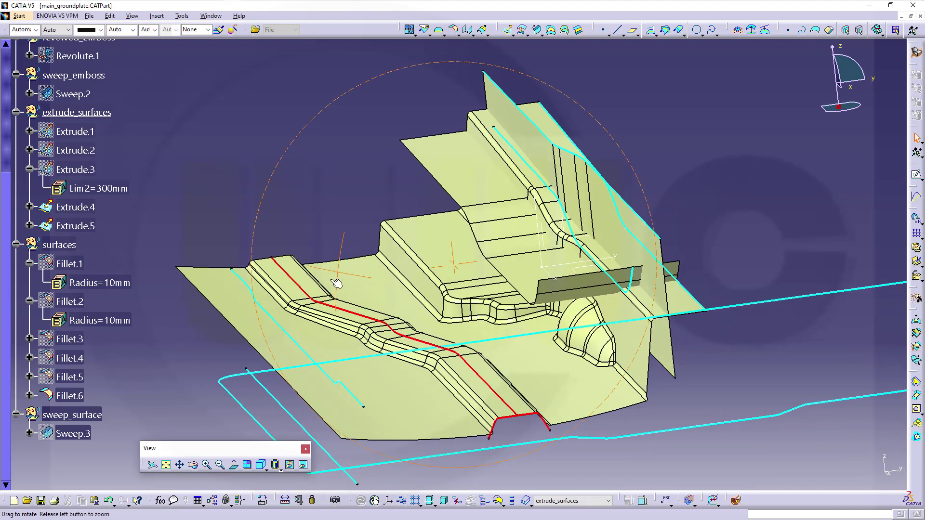
Hide the red guide curve Konturkurve XY and the profile Querschnittkurve YZ of the swept emboss.
right_click(338, 310)
click(331, 214)
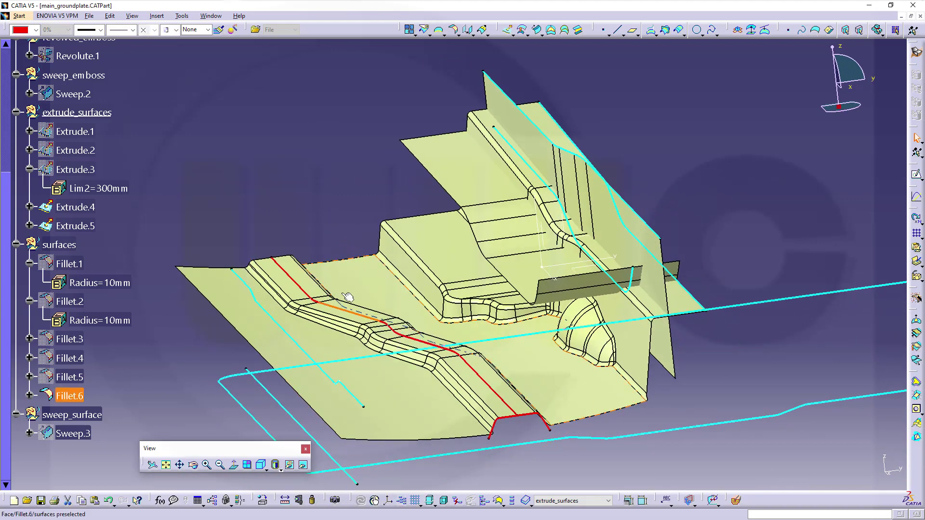
right_click(340, 312)
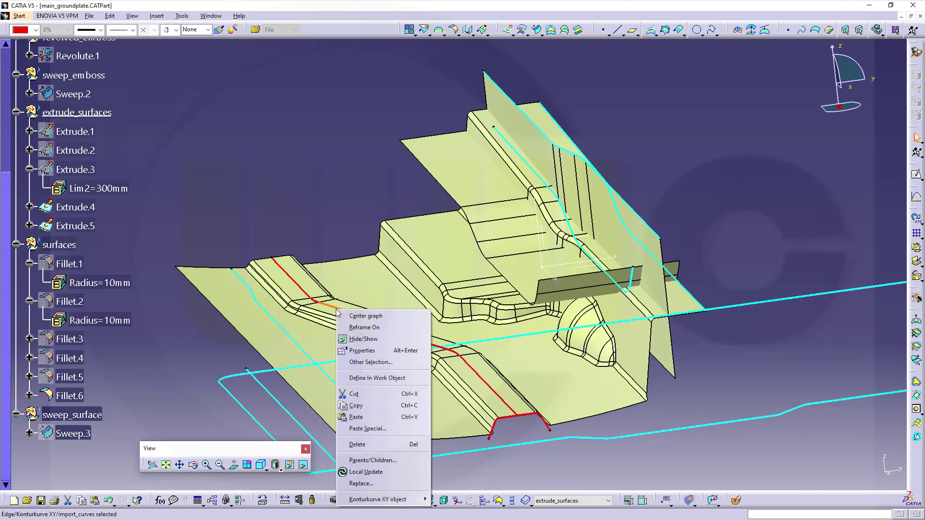
click(373, 337)
right_click(526, 419)
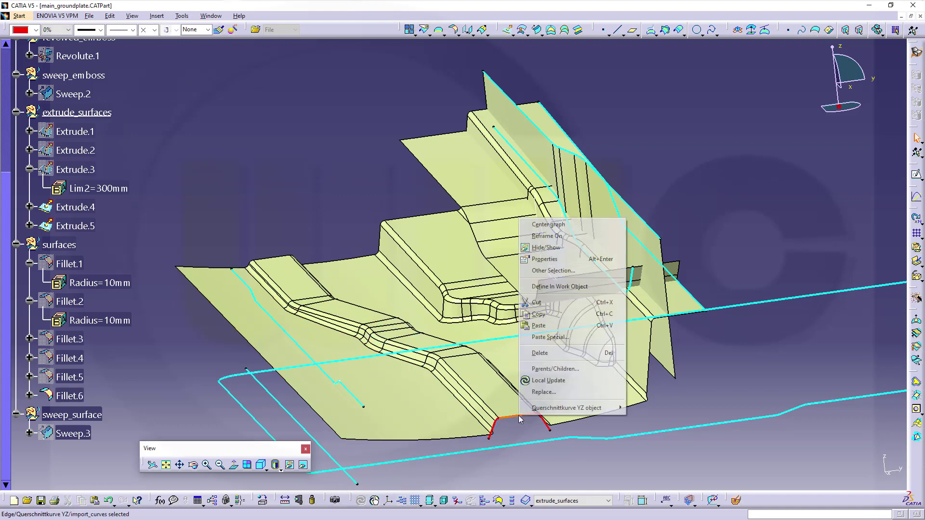
click(535, 248)
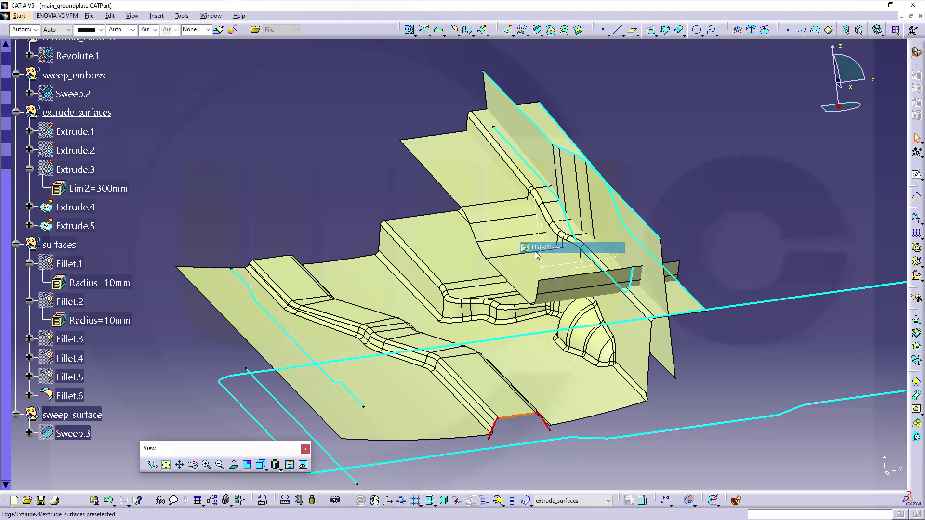
Define the surfaces geometrical set as the in-work object.
middle_drag(530, 255, 453, 277)
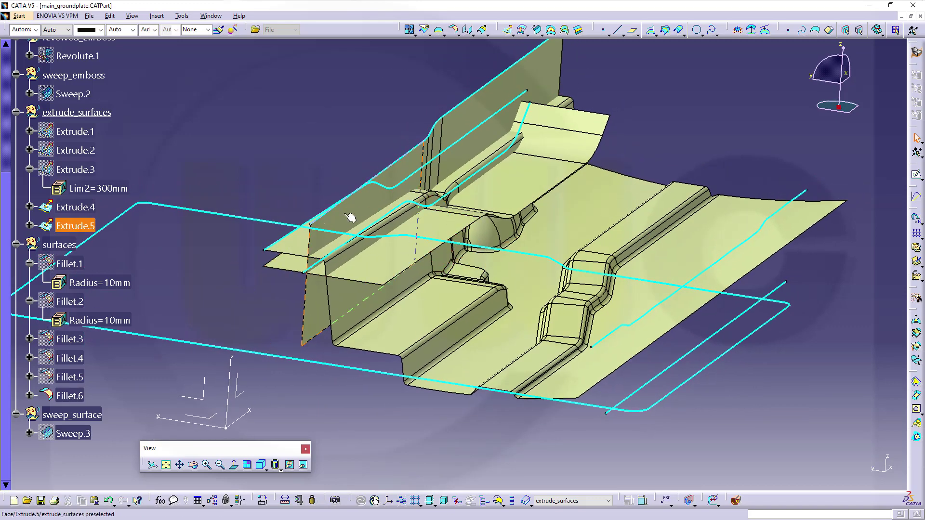
middle_drag(336, 235, 416, 202)
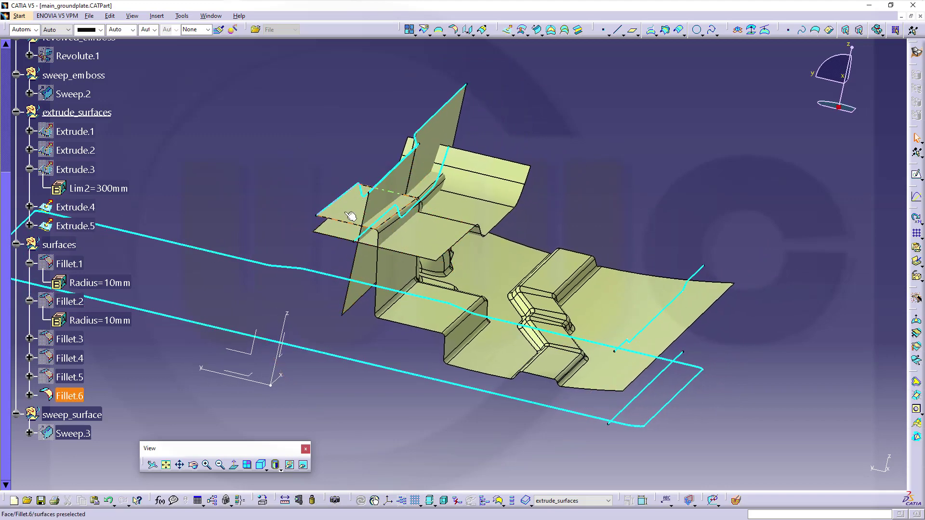
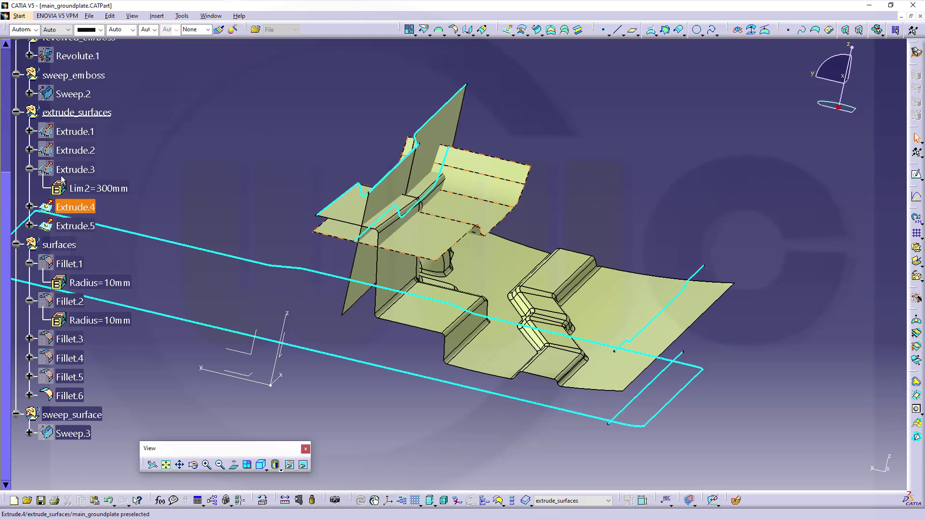
right_click(70, 244)
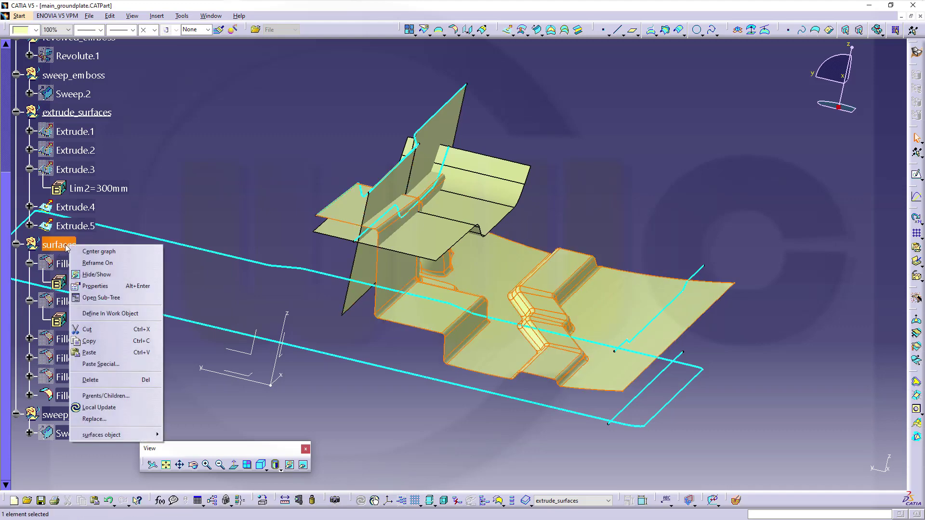
click(112, 313)
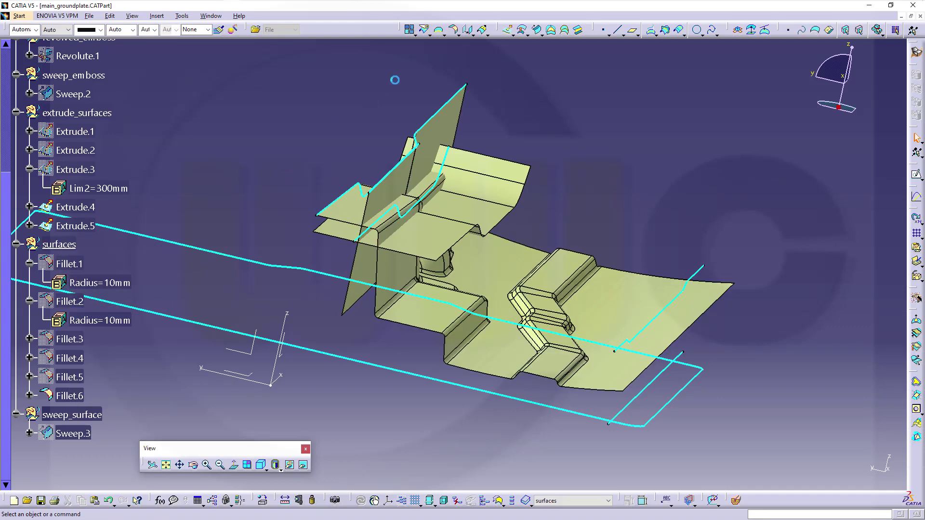
Create a BiTangent fillet with 10 mm radius between Extrude.5 and Extrude.4, trimming both supports.
click(454, 31)
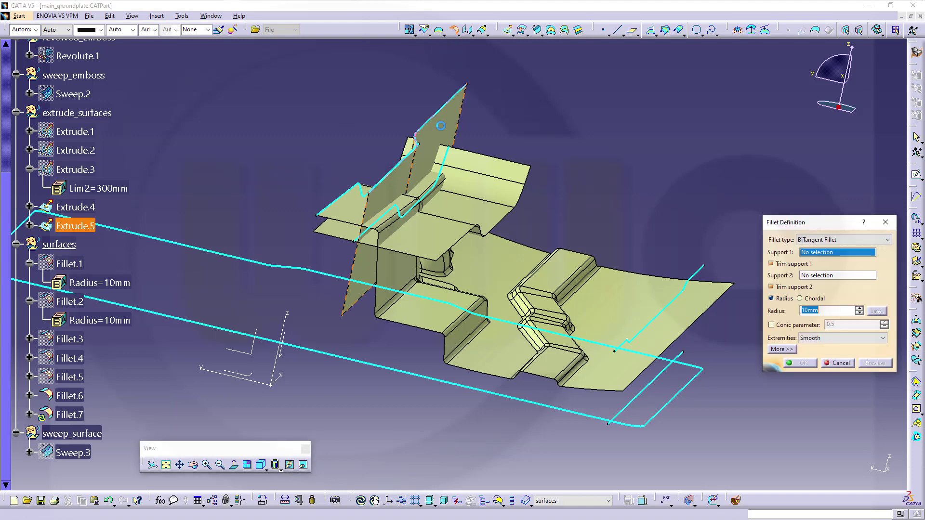
click(444, 138)
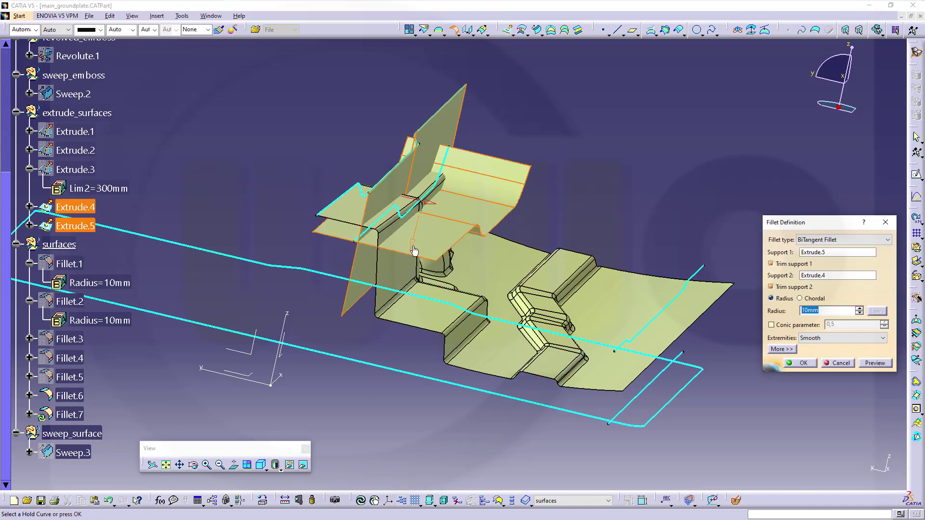
click(875, 363)
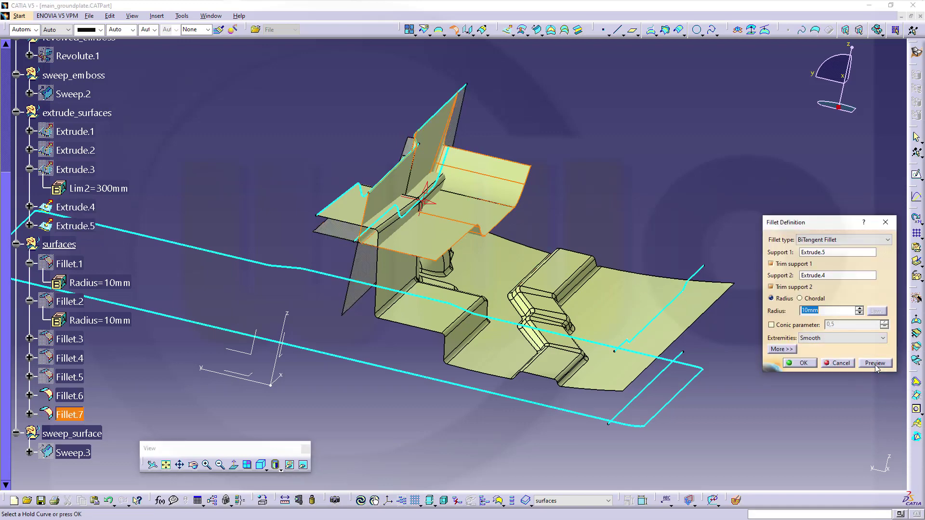
click(809, 365)
Create a BiTangent fillet with 10 mm radius between Fillet.7 and Fillet.6, trimming both supports.
middle_drag(537, 301, 422, 344)
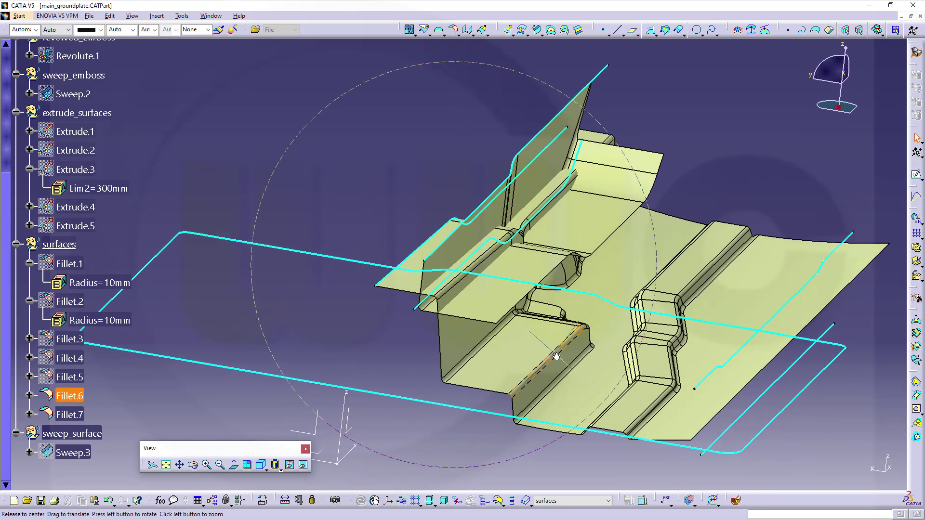
middle_drag(555, 355, 543, 288)
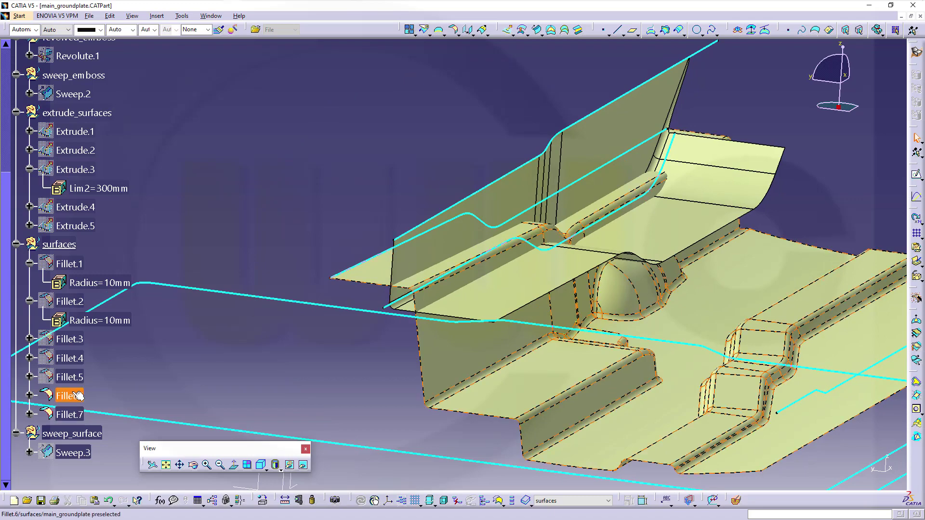
middle_drag(454, 390, 419, 275)
middle_drag(267, 296, 422, 328)
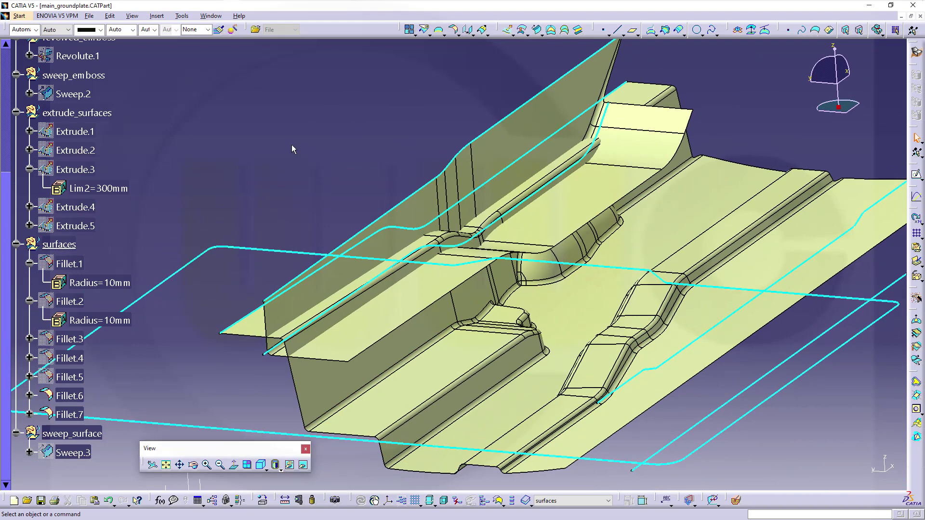
middle_drag(556, 210, 347, 123)
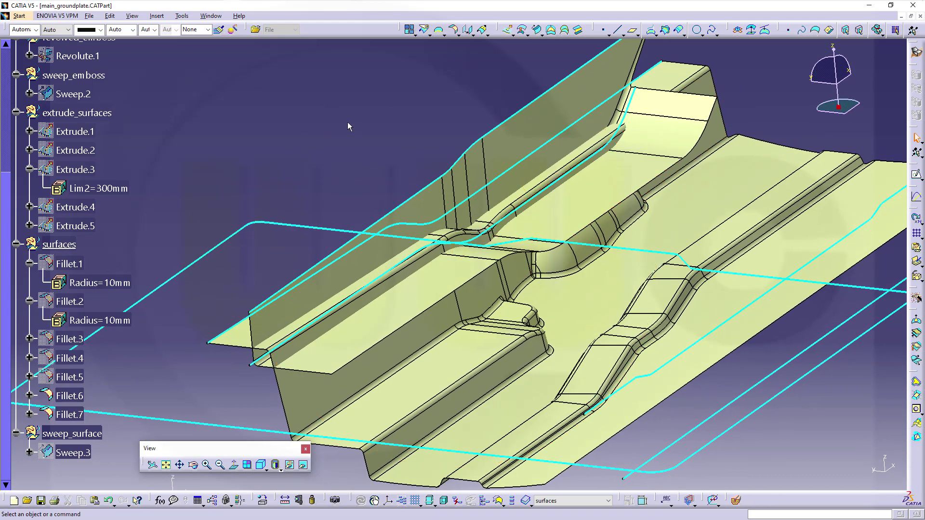
click(453, 30)
middle_drag(281, 130, 337, 183)
middle_drag(532, 236, 547, 181)
click(483, 160)
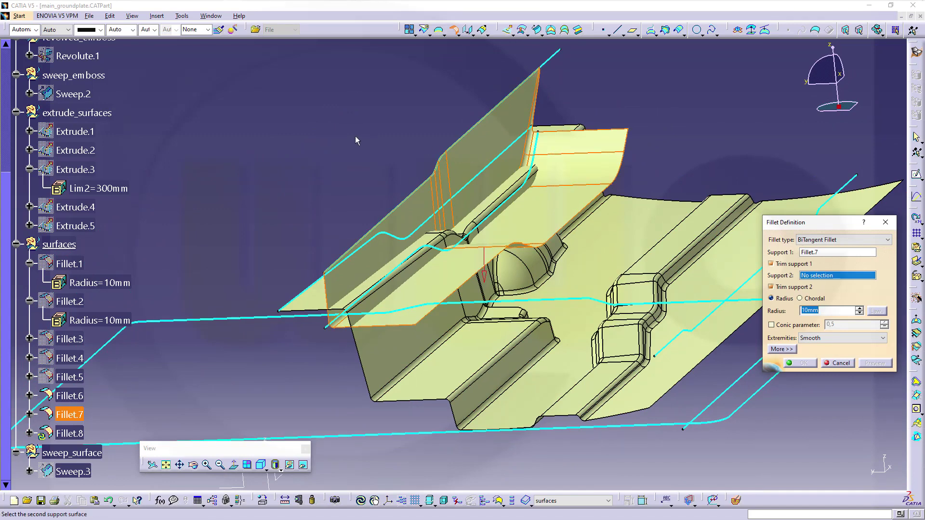
middle_drag(355, 141, 619, 222)
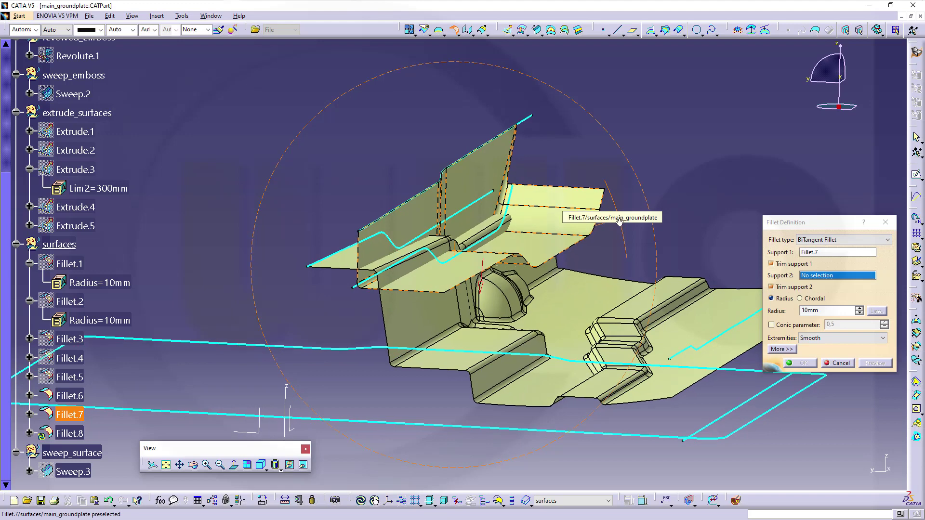
click(414, 328)
middle_drag(345, 325, 357, 319)
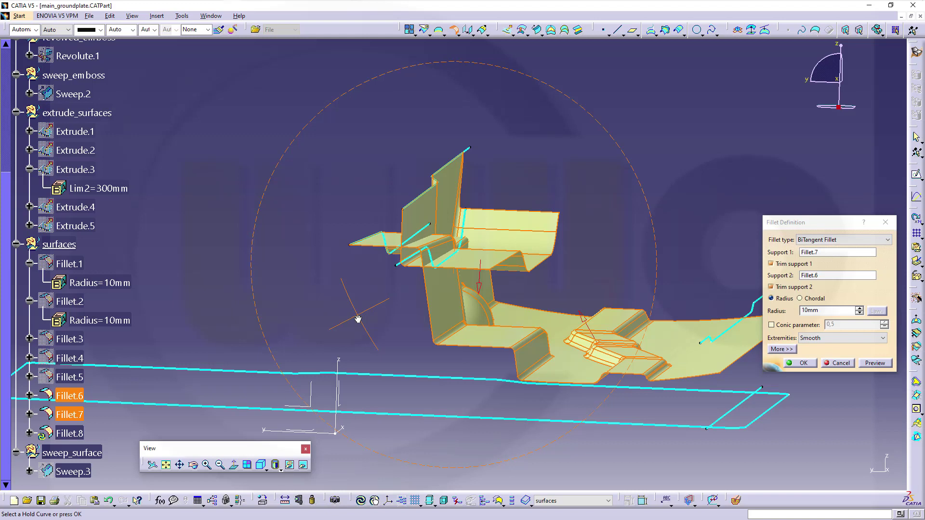
middle_drag(357, 319, 357, 319)
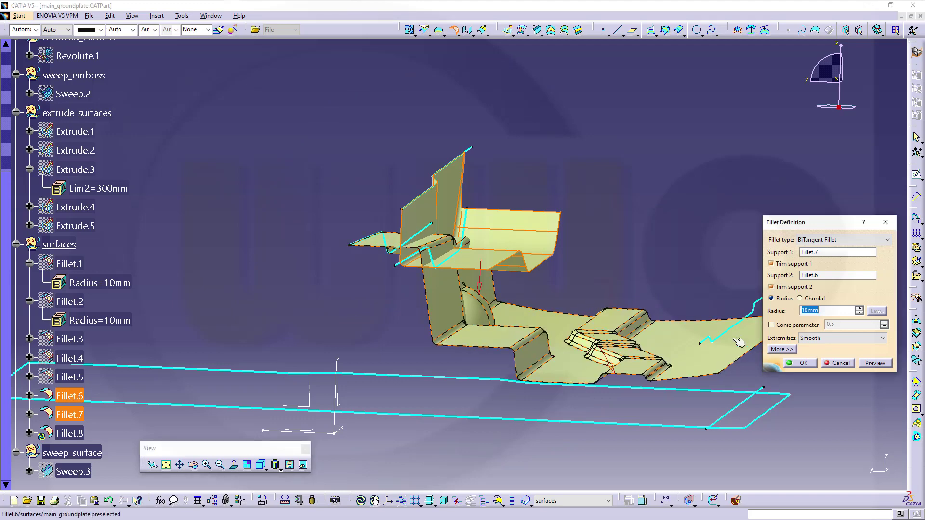
click(876, 365)
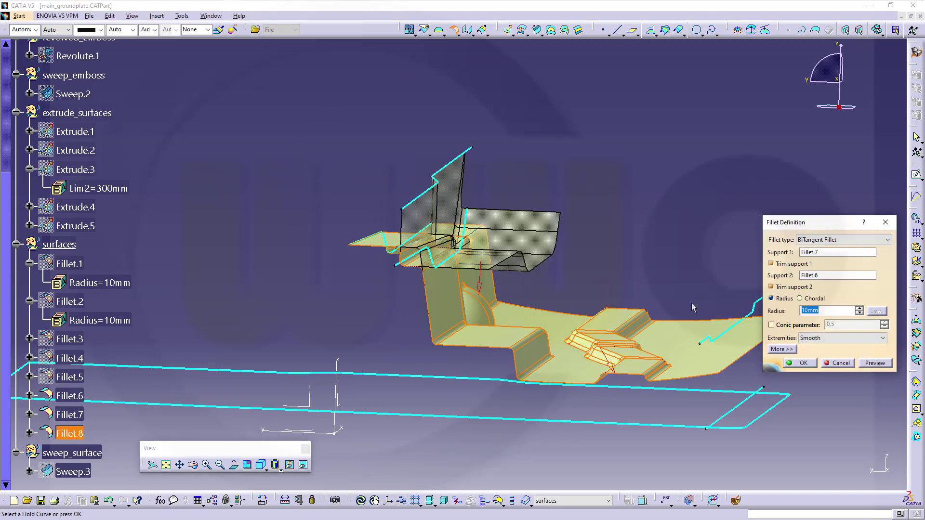
middle_drag(692, 303, 414, 311)
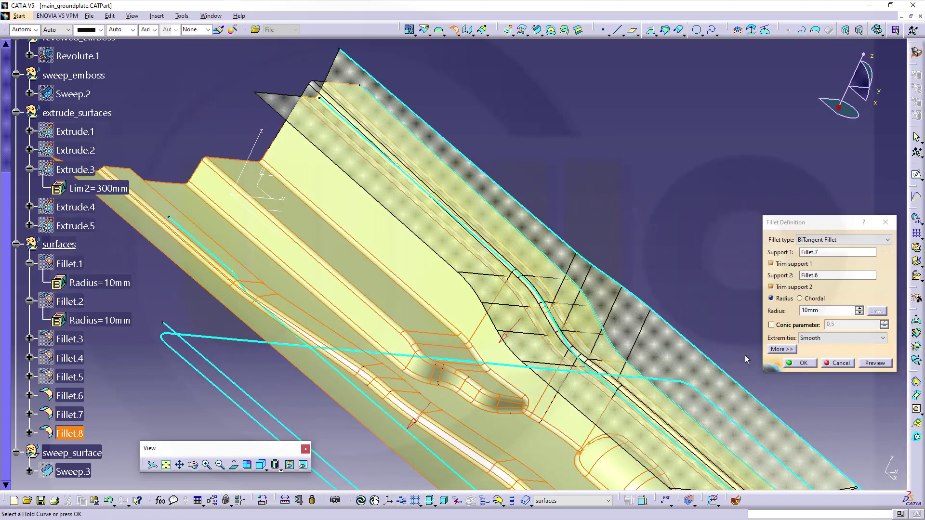
click(802, 363)
Hide Konturkurve XY and the two other guide curves running along the part's raised upper flange.
middle_drag(513, 315, 489, 294)
right_click(638, 165)
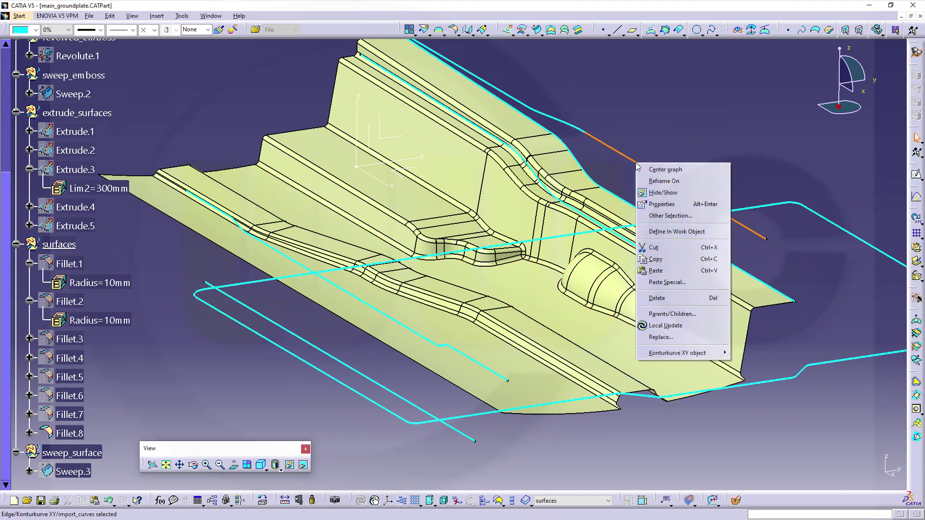
click(663, 192)
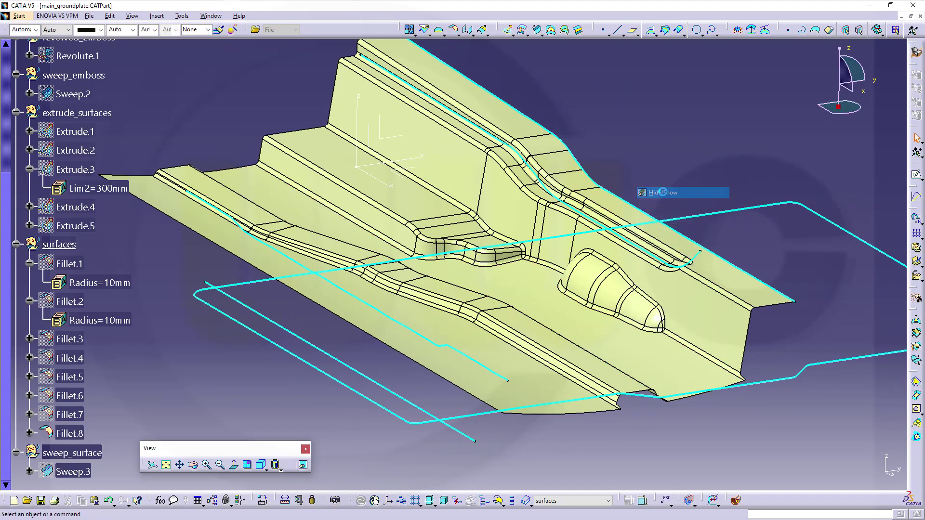
right_click(627, 202)
click(662, 234)
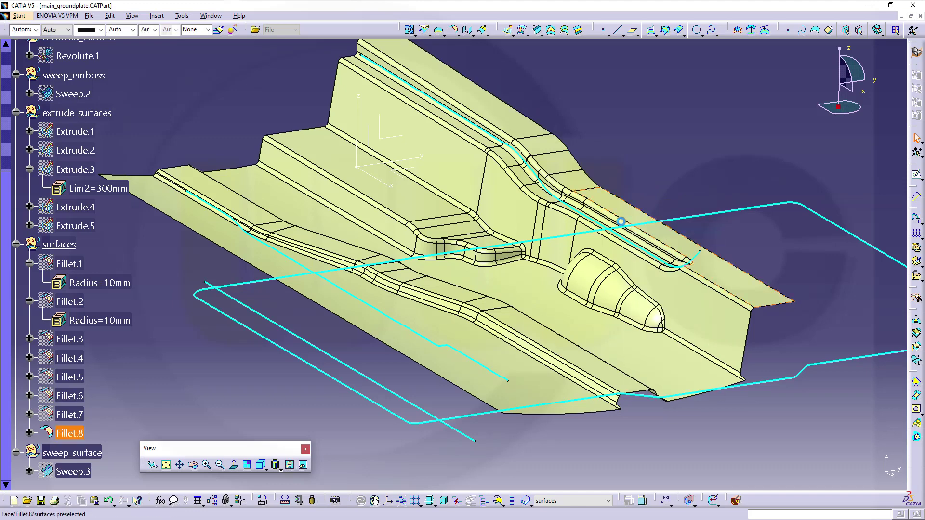
right_click(524, 156)
click(553, 182)
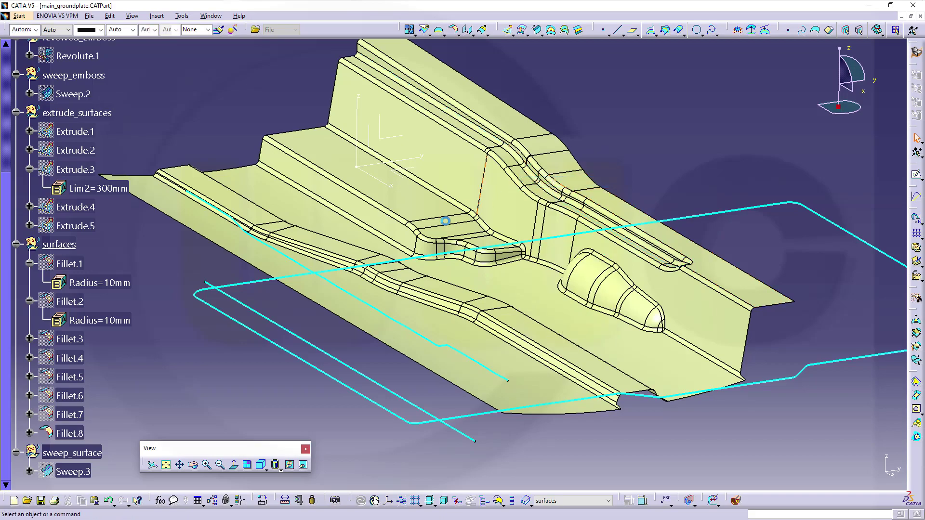
Define the extrude_surfaces geometrical set as the in-work object.
middle_drag(554, 184, 464, 234)
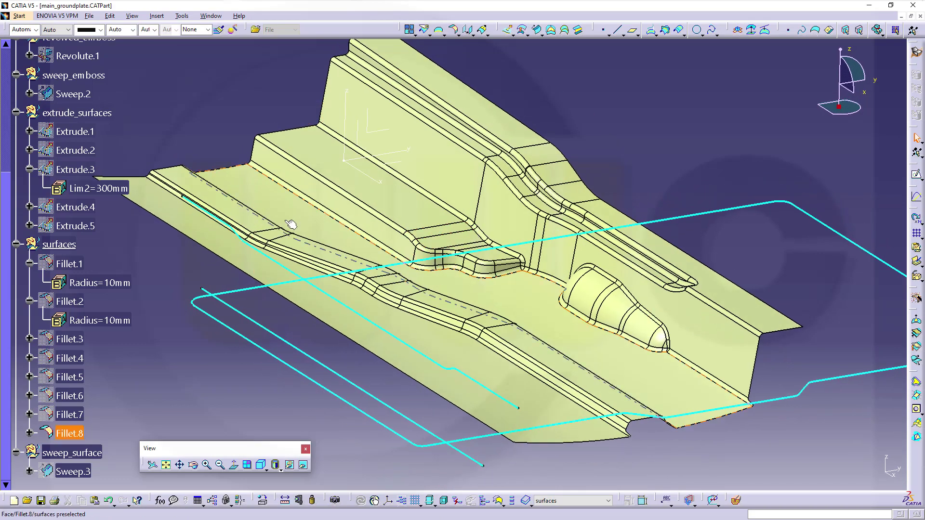
middle_drag(290, 224, 367, 275)
middle_drag(453, 303, 399, 328)
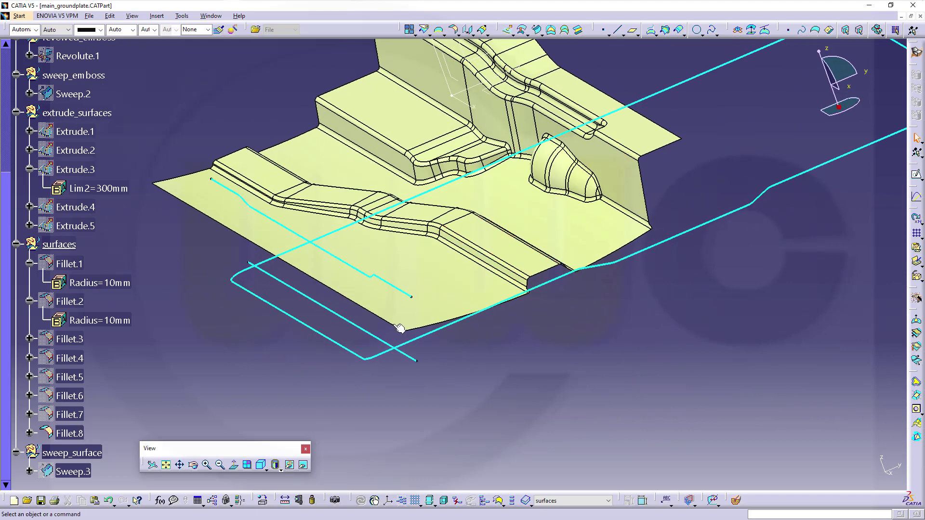
scroll(191, 330, down, 2)
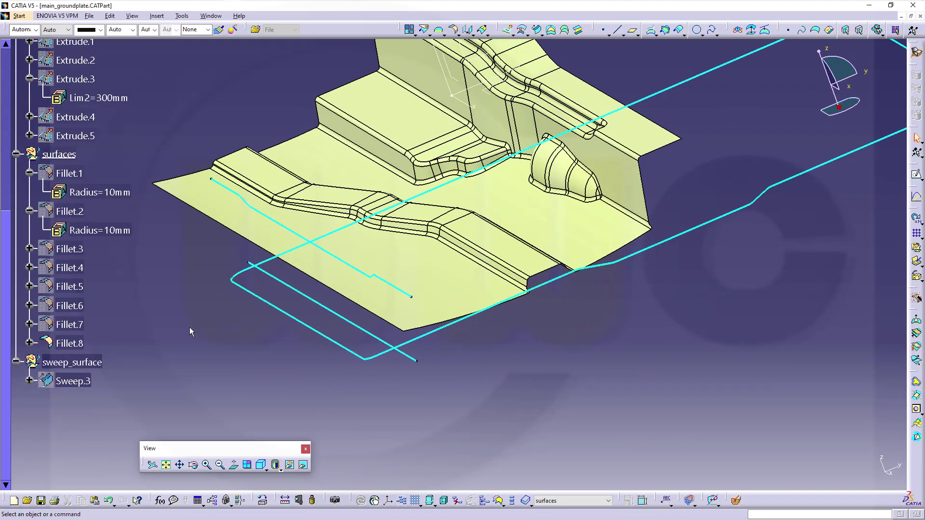
scroll(183, 318, up, 5)
click(85, 203)
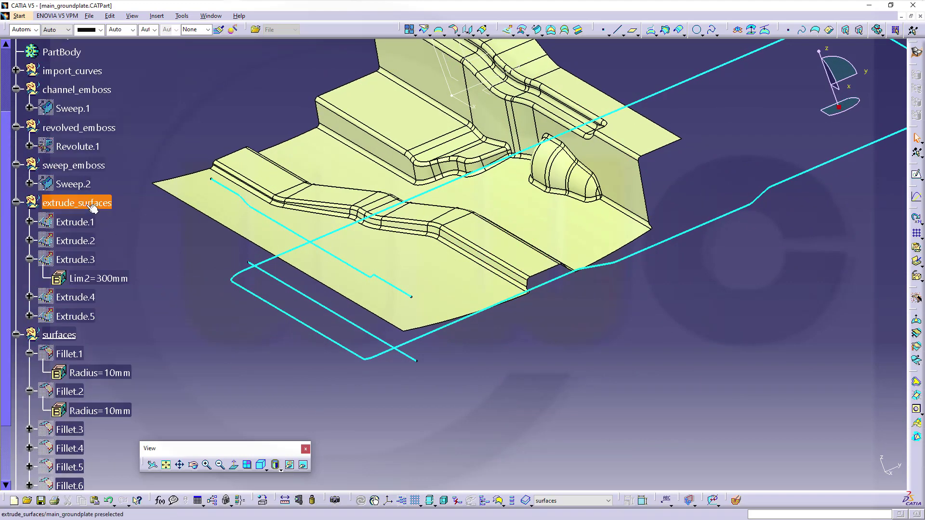
right_click(85, 203)
click(131, 277)
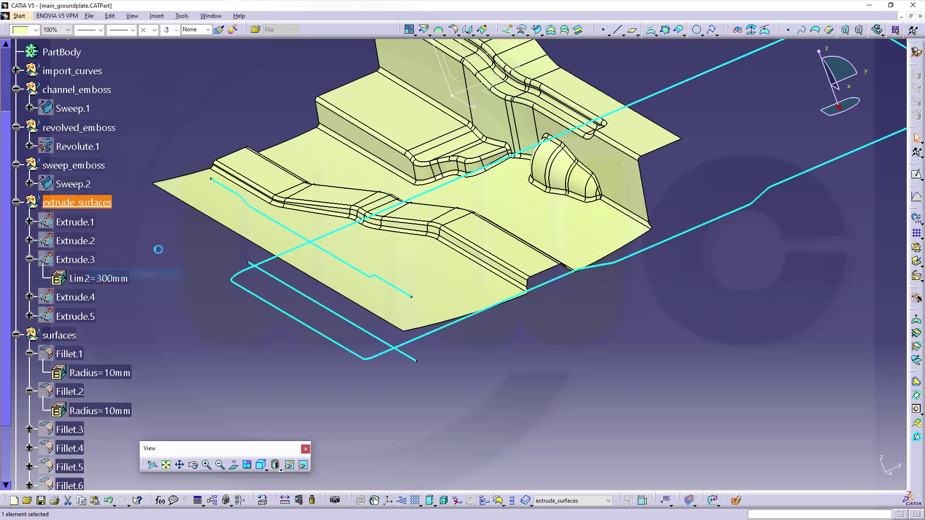
Set up an extruded surface from the straight Begrenzungskurve Abklappung curve beside the plate, using the absolute XY plane as direction.
middle_drag(192, 250, 292, 259)
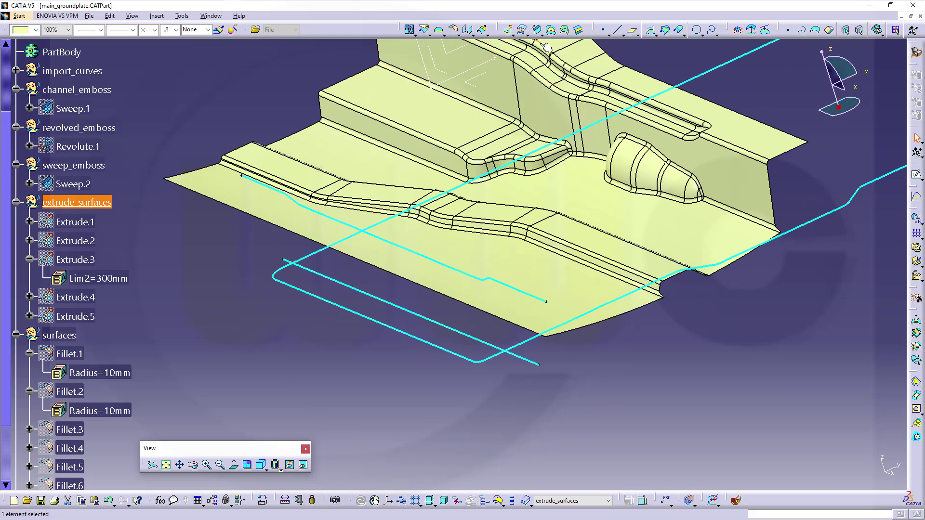
click(509, 32)
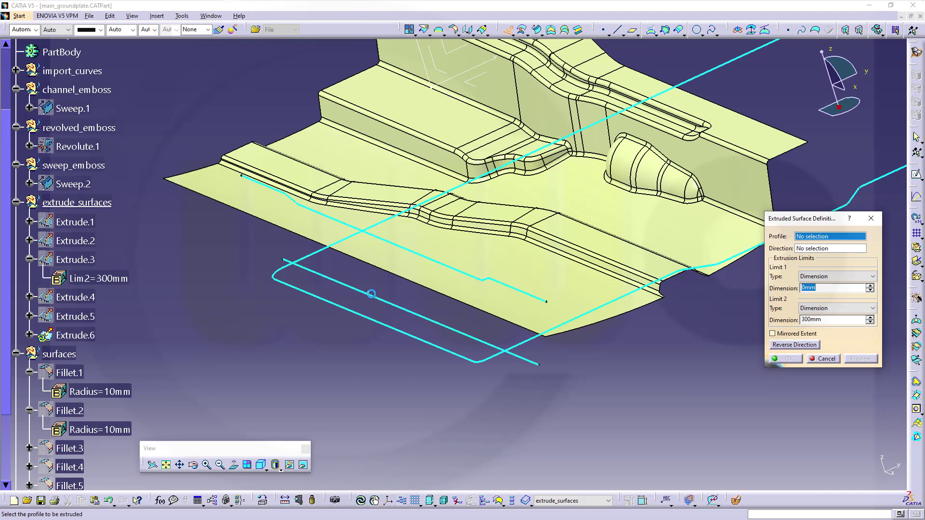
click(369, 297)
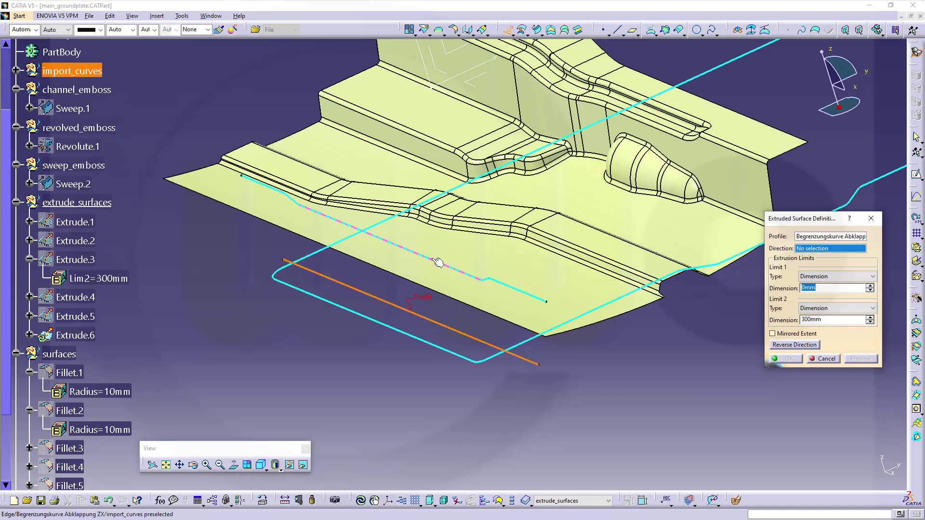
click(479, 86)
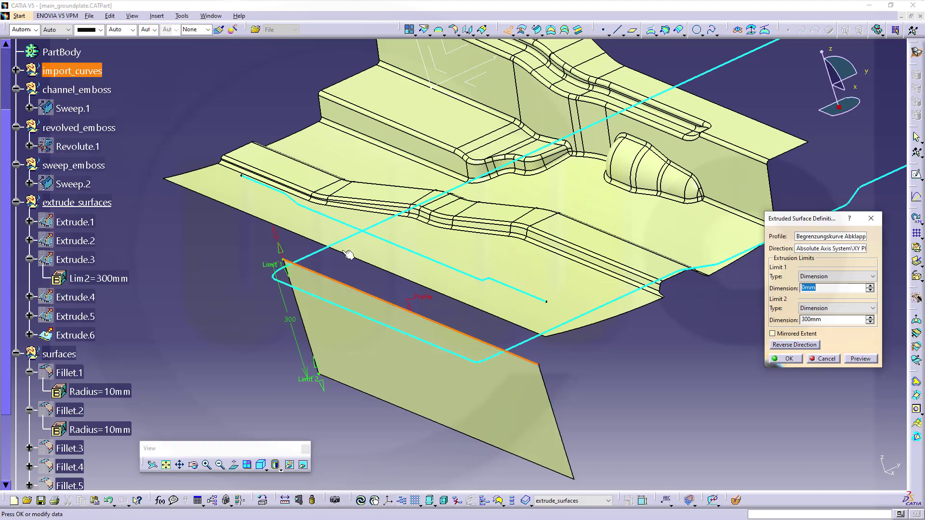
Set the extrusion's Limit 1 to 300 mm and Limit 2 to 0 mm, then create the surface through the plate.
middle_drag(634, 298, 744, 307)
double_click(837, 320)
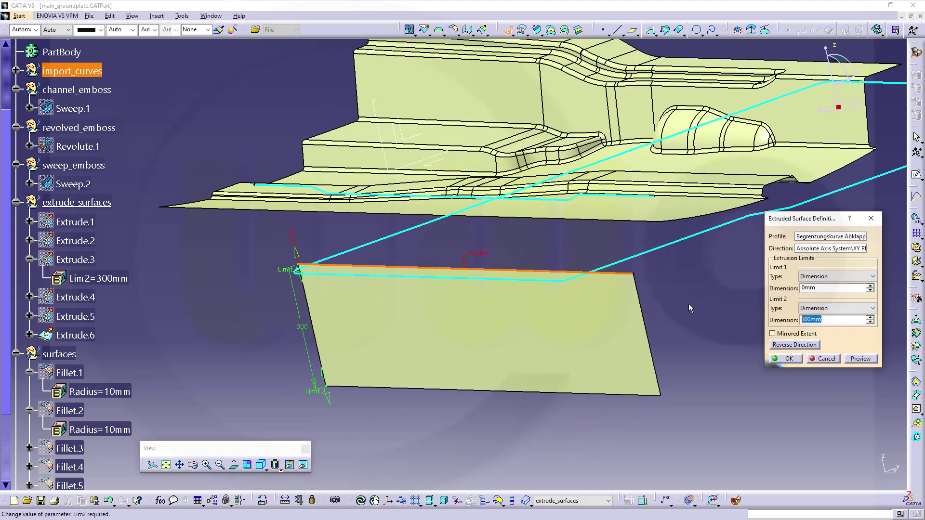
double_click(828, 288)
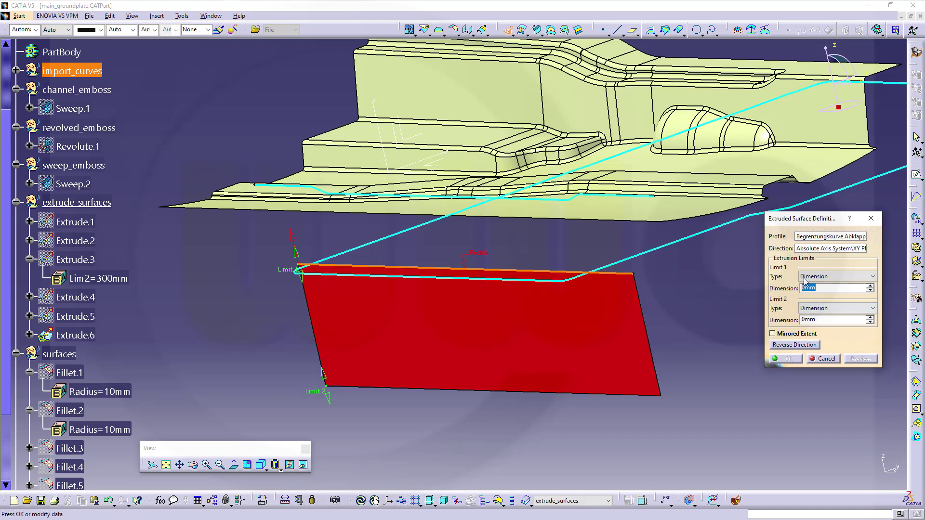
middle_drag(350, 216, 421, 168)
drag(314, 242, 320, 127)
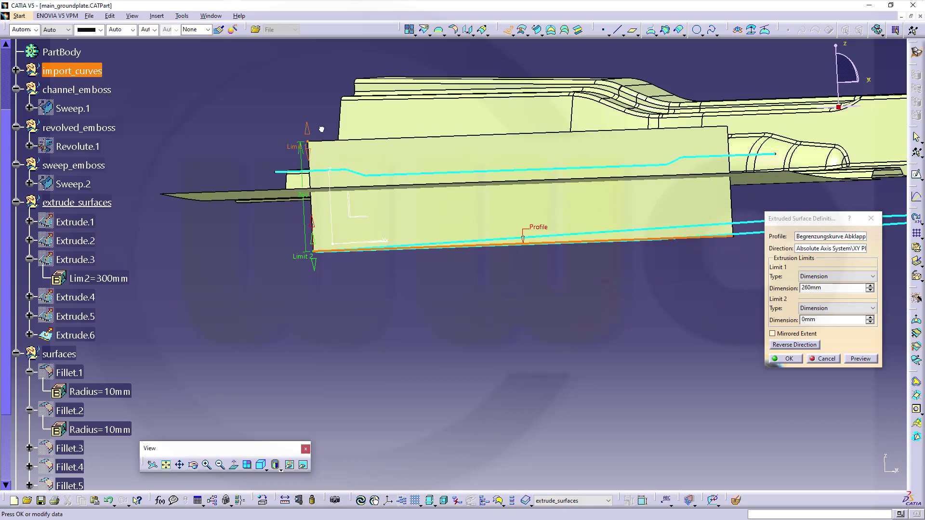
drag(852, 291, 807, 288)
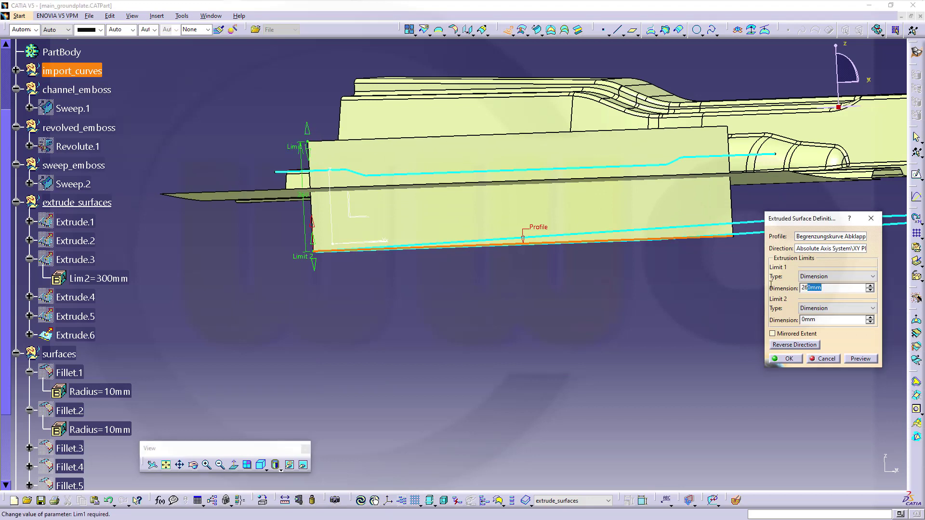
text(300)
key(Return)
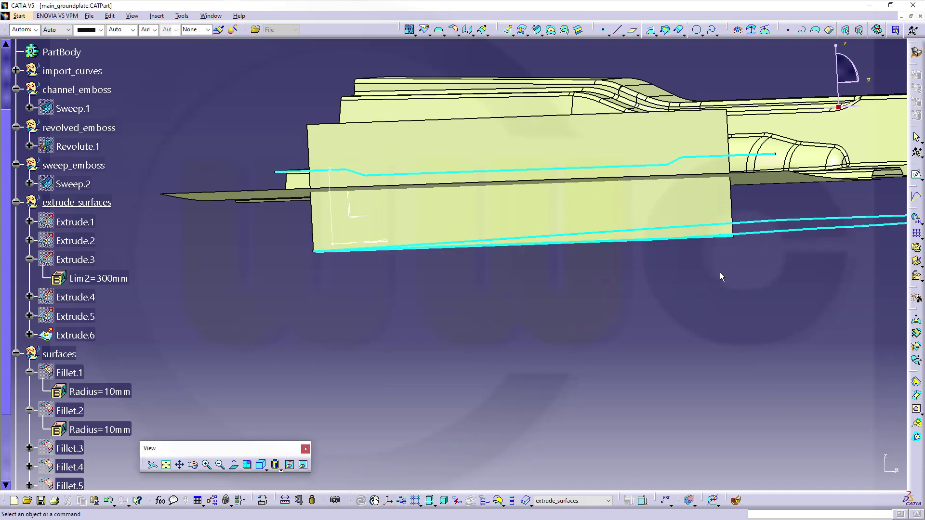
Extrude the bent Begrenzungskurve Abklappung ZX curve along the absolute ZX plane direction by 100 mm with mirrored extent.
middle_drag(530, 241, 468, 248)
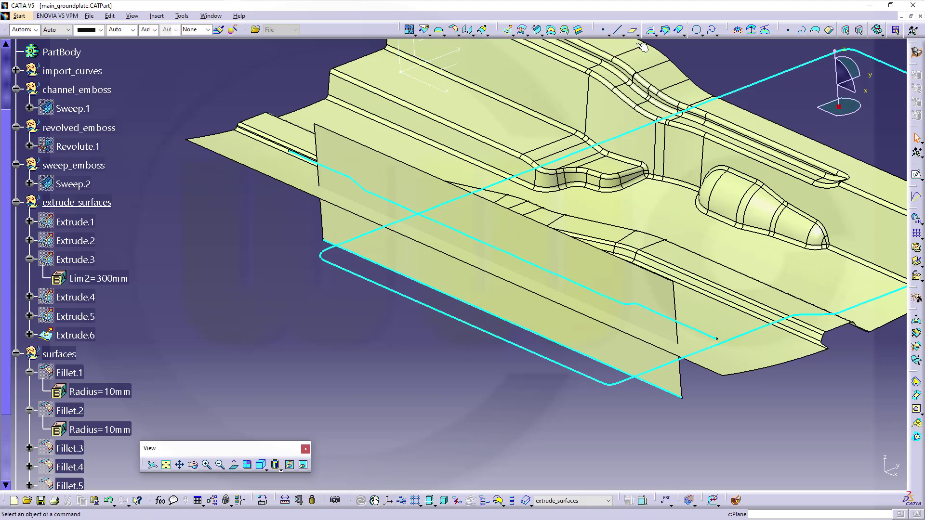
click(508, 31)
click(444, 226)
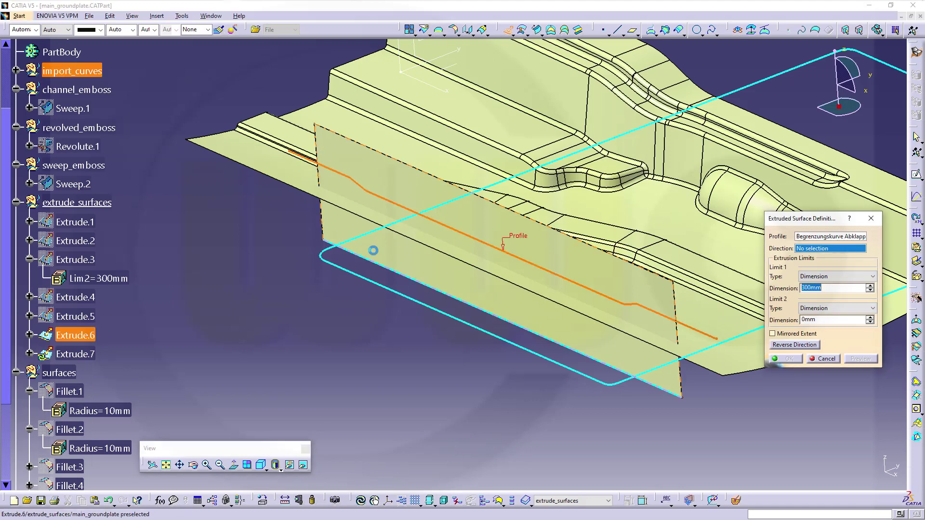
middle_drag(374, 250, 549, 271)
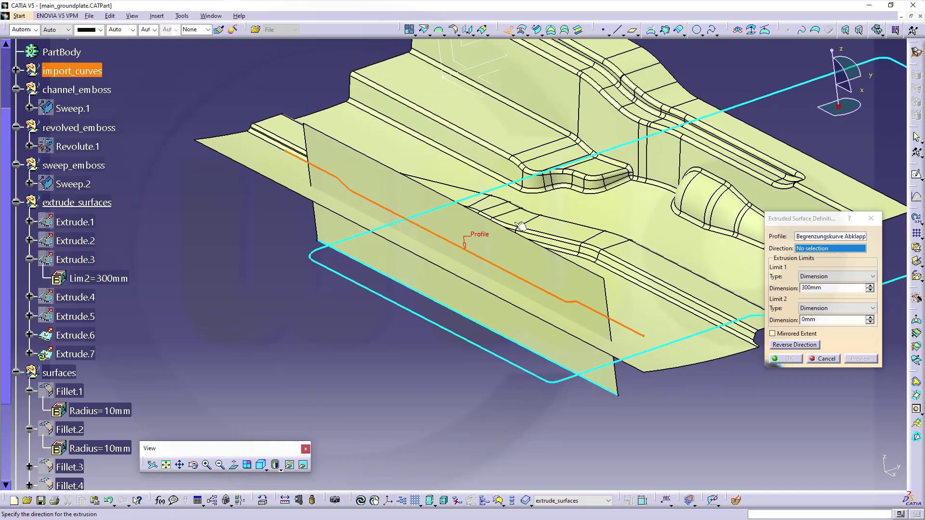
middle_drag(514, 169, 488, 220)
click(463, 165)
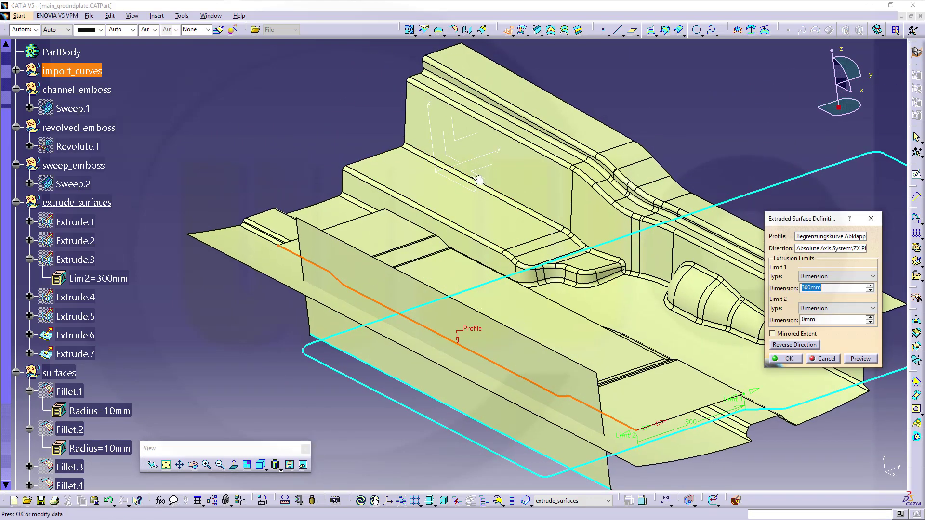
middle_drag(447, 280, 360, 288)
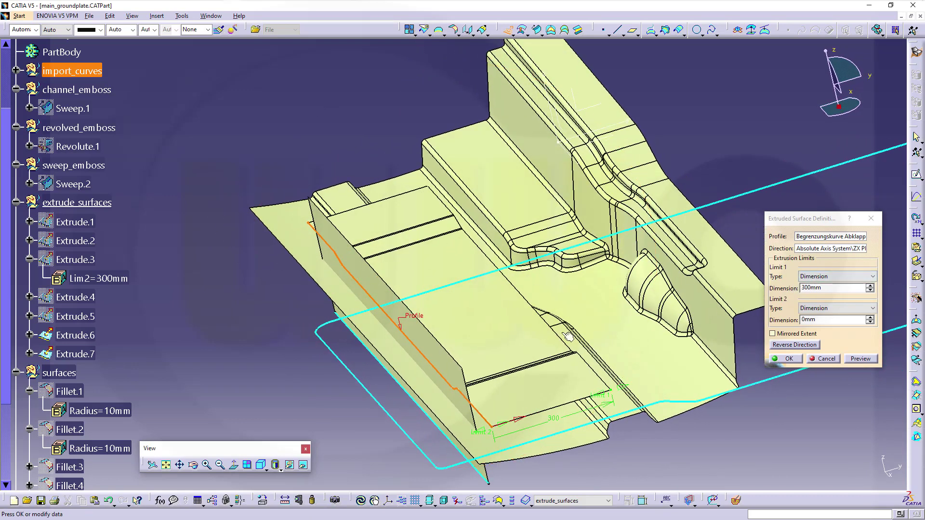
click(772, 334)
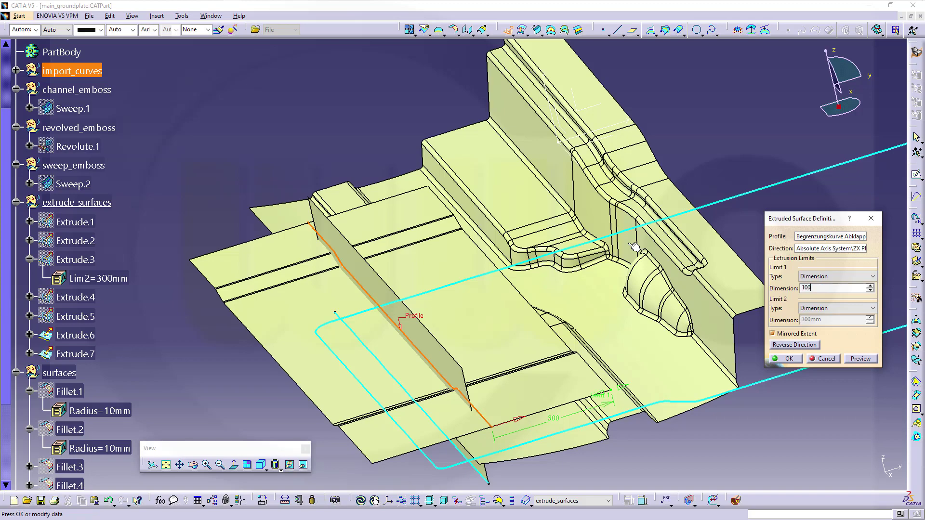
key(Return)
middle_drag(537, 219, 448, 326)
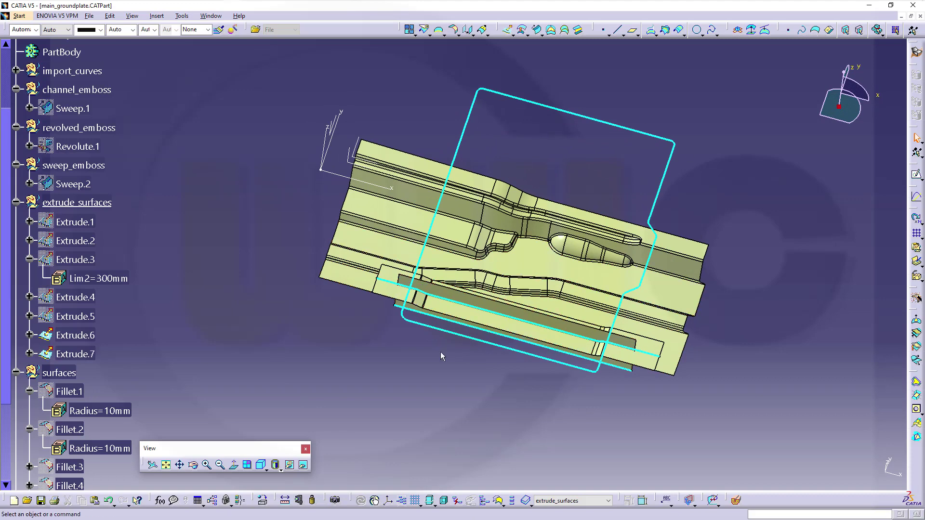
Extrude the closed Sketch.11 outline along the absolute XY plane direction, with Limit 1 at about 564 mm and Limit 2 at 100 mm.
middle_drag(440, 353, 417, 323)
middle_drag(514, 164, 528, 149)
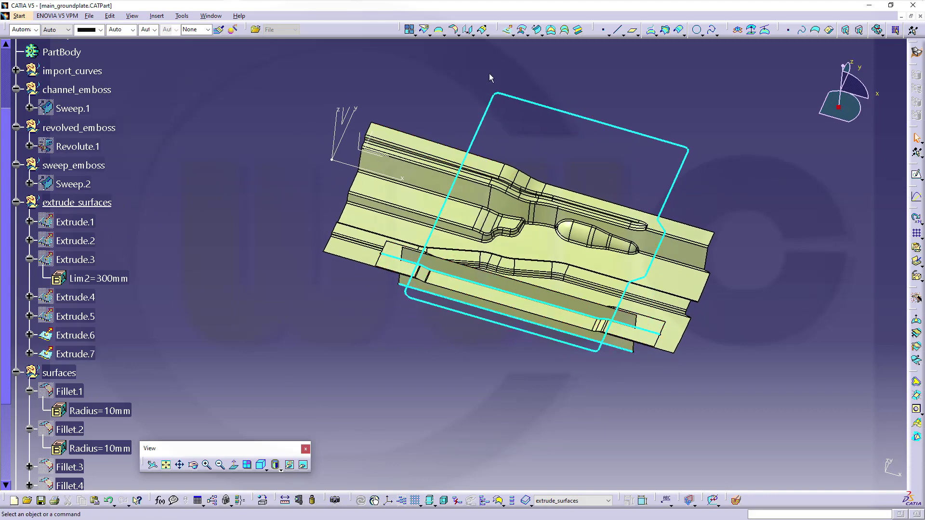
click(508, 32)
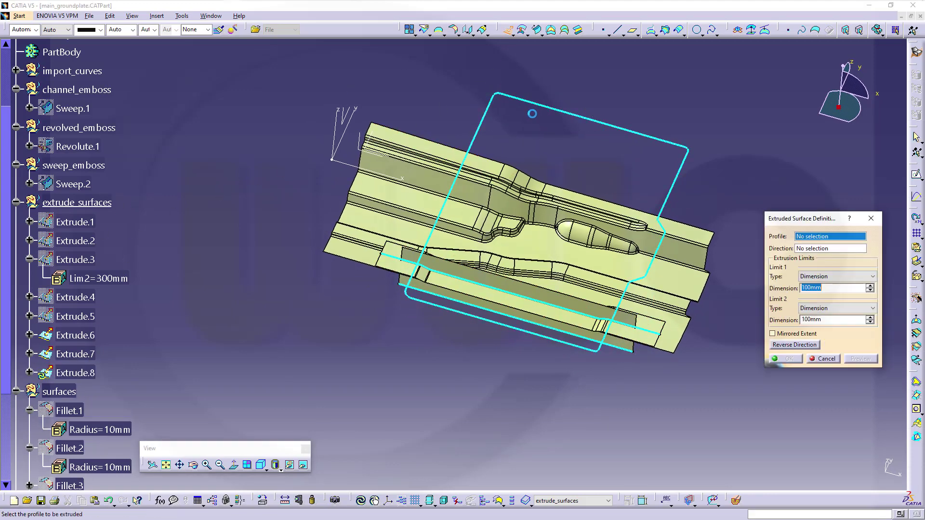
click(533, 111)
mouse_move(504, 265)
middle_down()
mouse_move(488, 255)
mouse_move(464, 172)
middle_up()
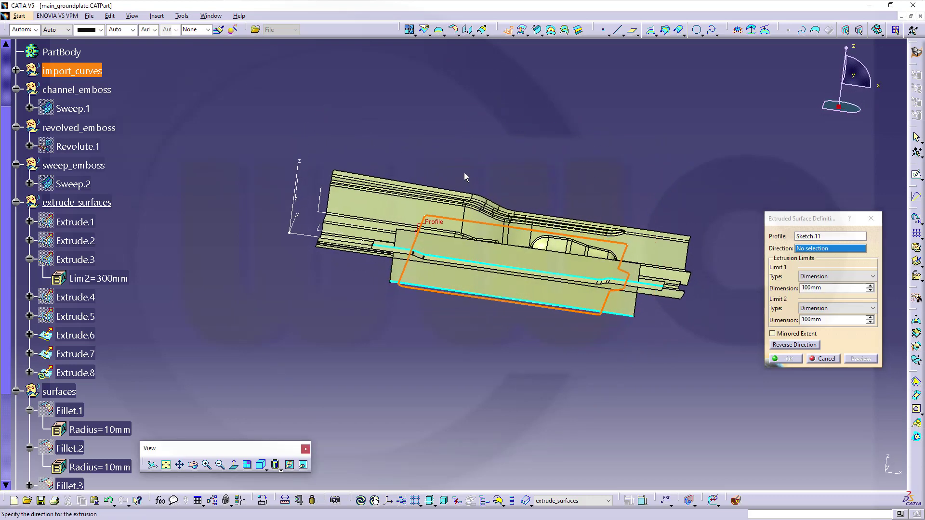
click(325, 232)
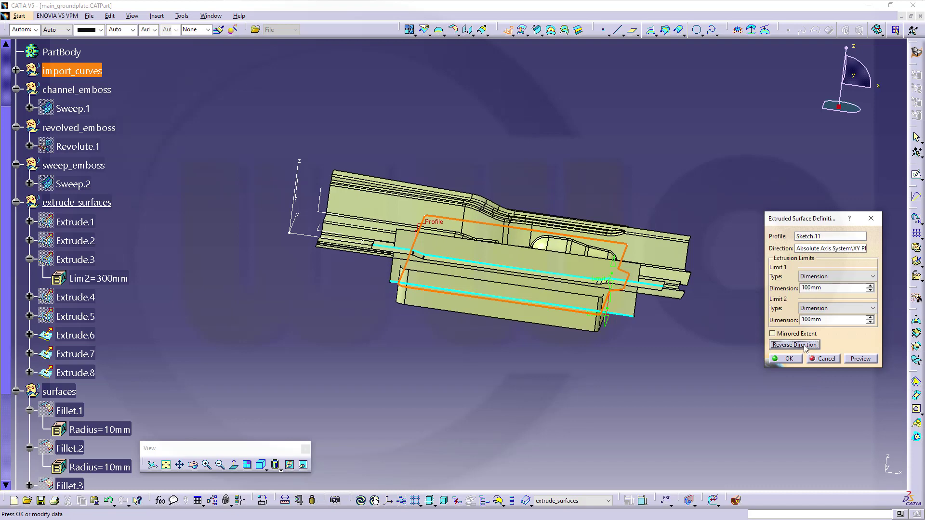
middle_drag(693, 285, 683, 245)
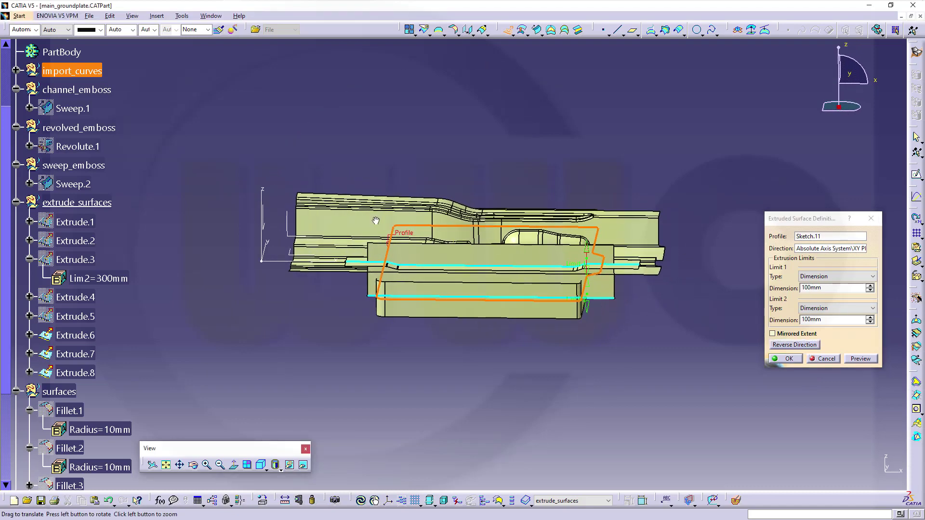
middle_drag(376, 221, 396, 173)
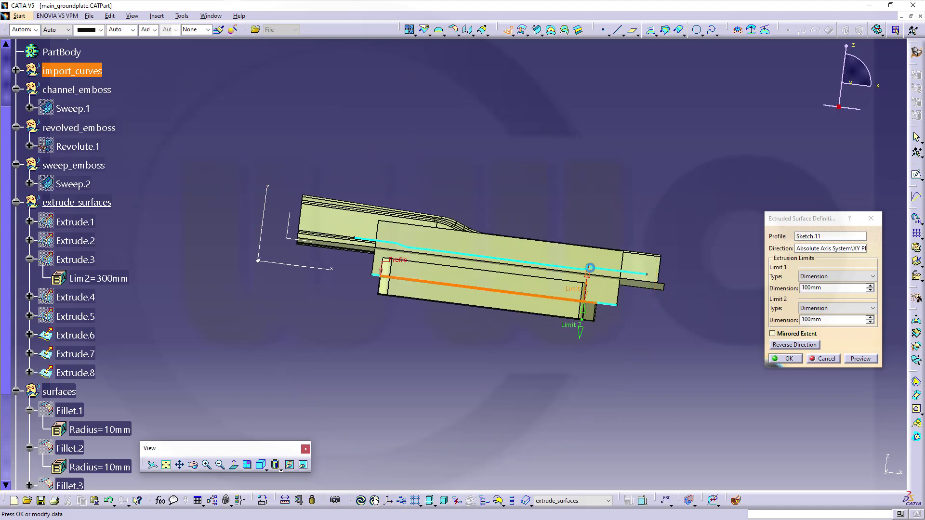
drag(589, 227, 597, 189)
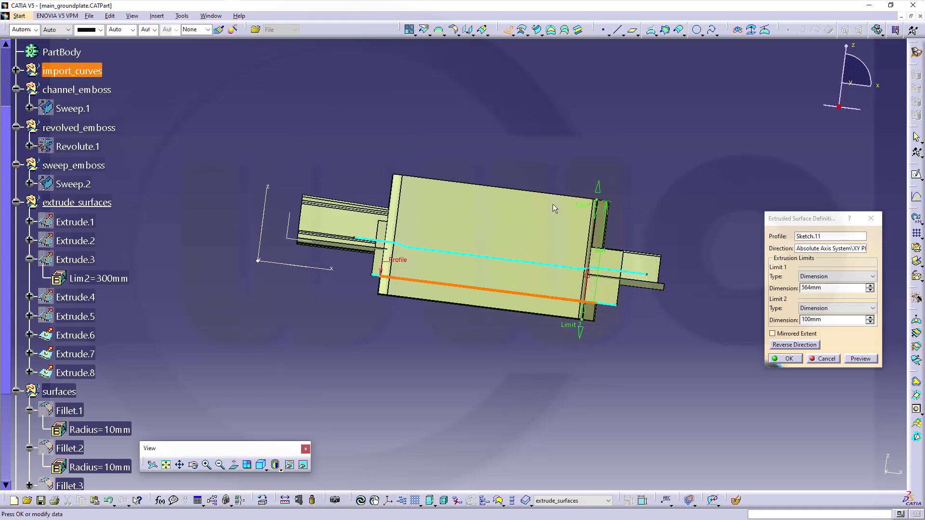
middle_drag(554, 208, 694, 364)
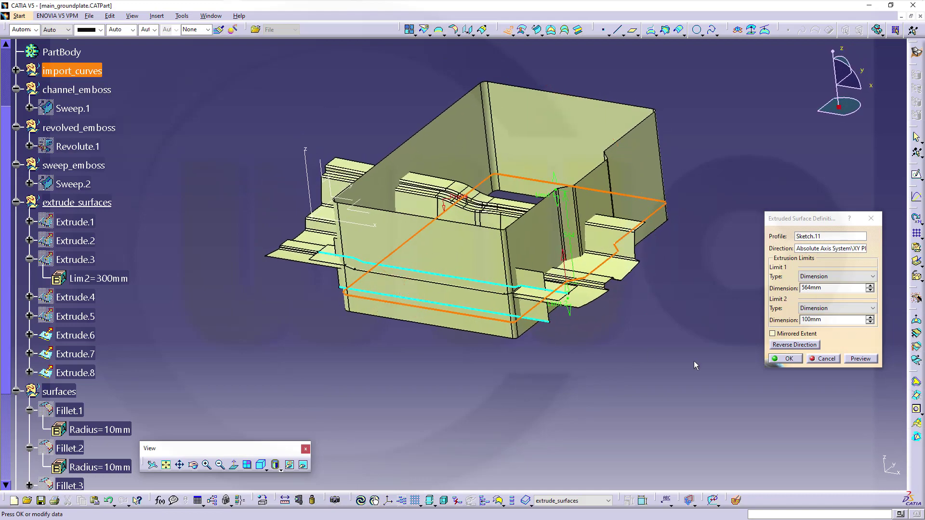
click(789, 359)
Hide the box-shaped Extrude.8 surface surrounding the plate.
middle_drag(434, 337, 471, 400)
click(470, 399)
middle_drag(455, 362, 406, 254)
middle_drag(469, 301, 469, 113)
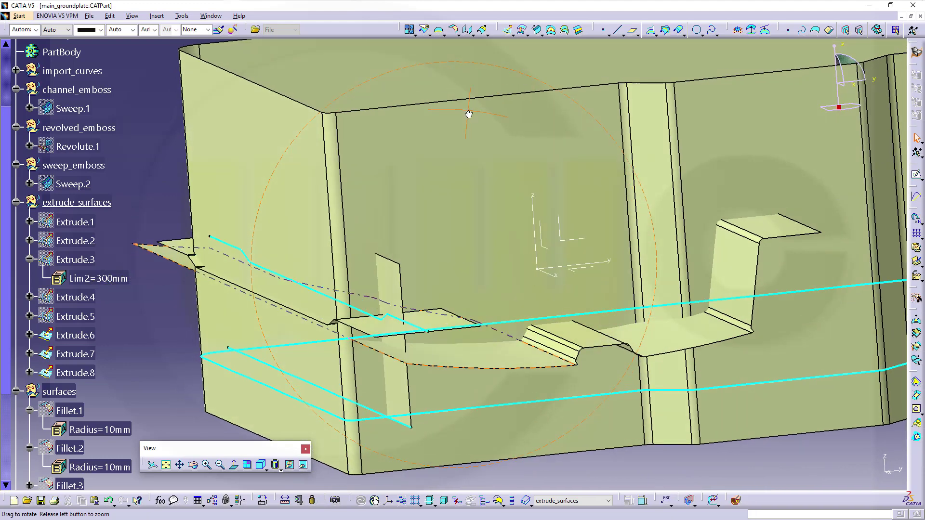
right_click(79, 373)
click(100, 204)
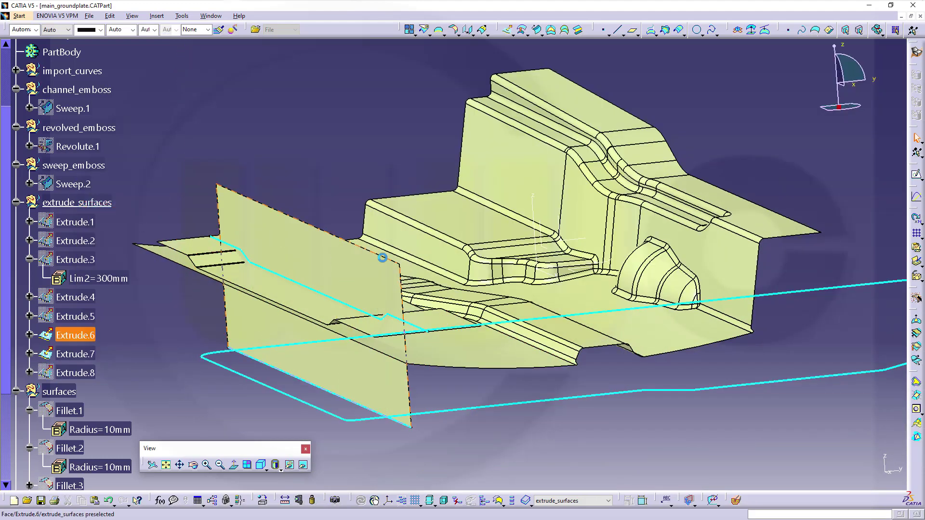
Create a BiTangent fillet of 10 mm radius between the upright Extrude.6 surface and Fillet.8, trimming both supports.
middle_drag(382, 257, 398, 299)
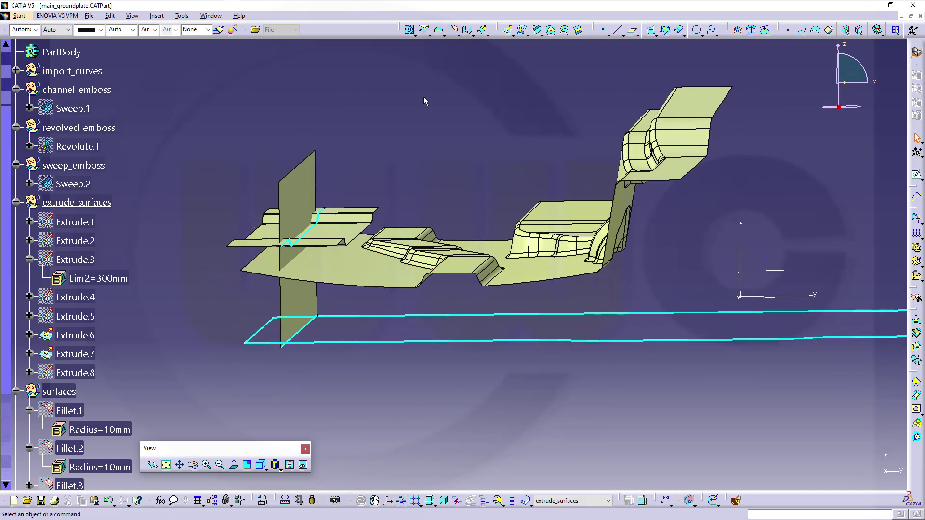
click(454, 30)
middle_drag(368, 142, 366, 133)
middle_drag(380, 125, 370, 129)
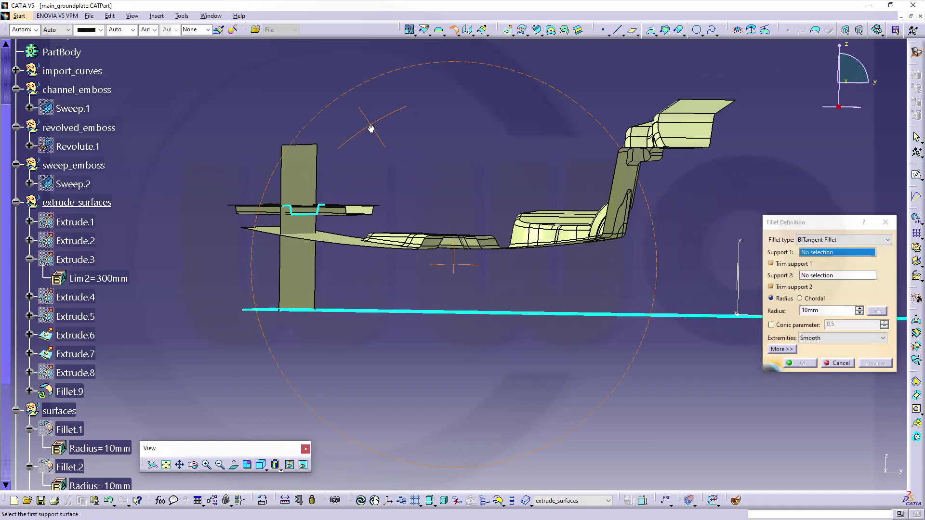
click(298, 226)
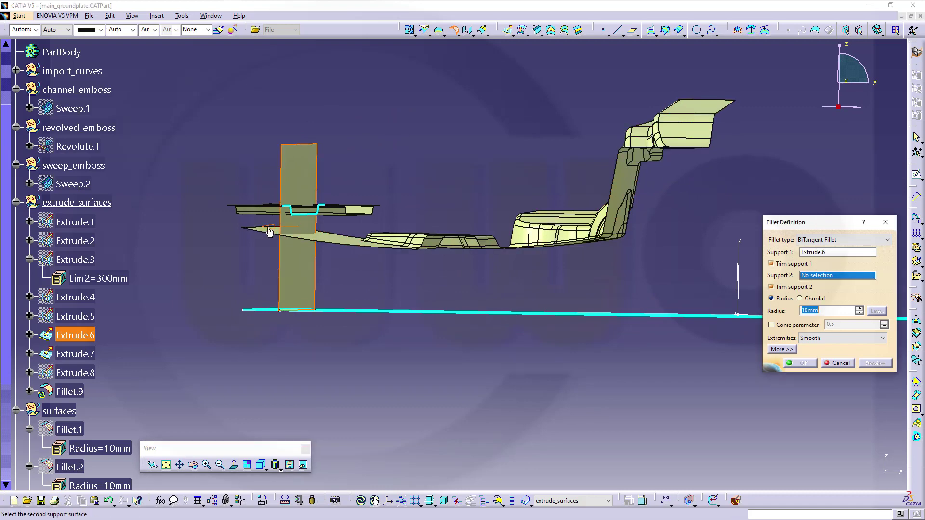
click(340, 243)
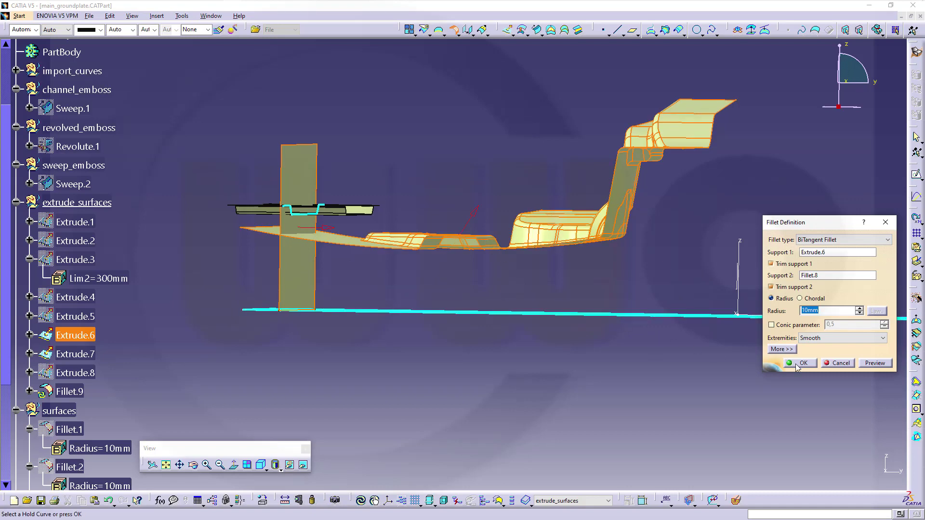
click(875, 363)
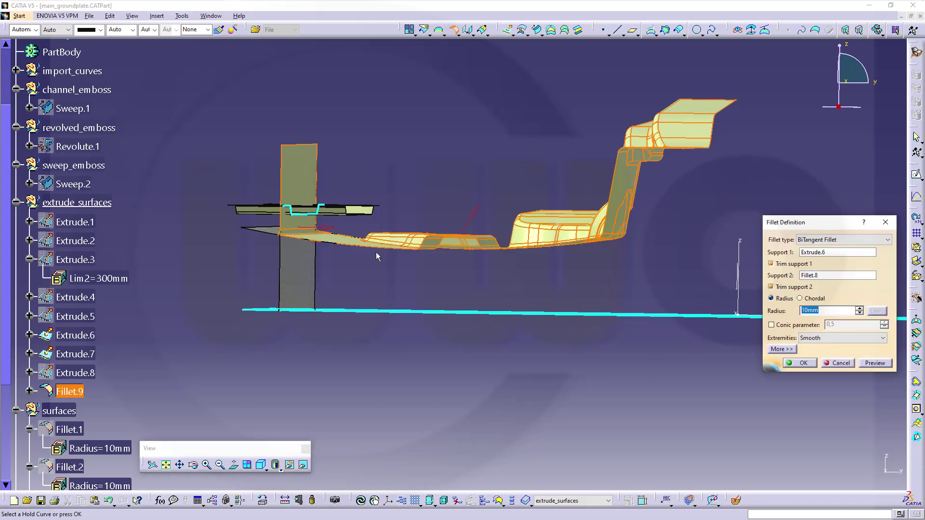
middle_drag(377, 256, 336, 296)
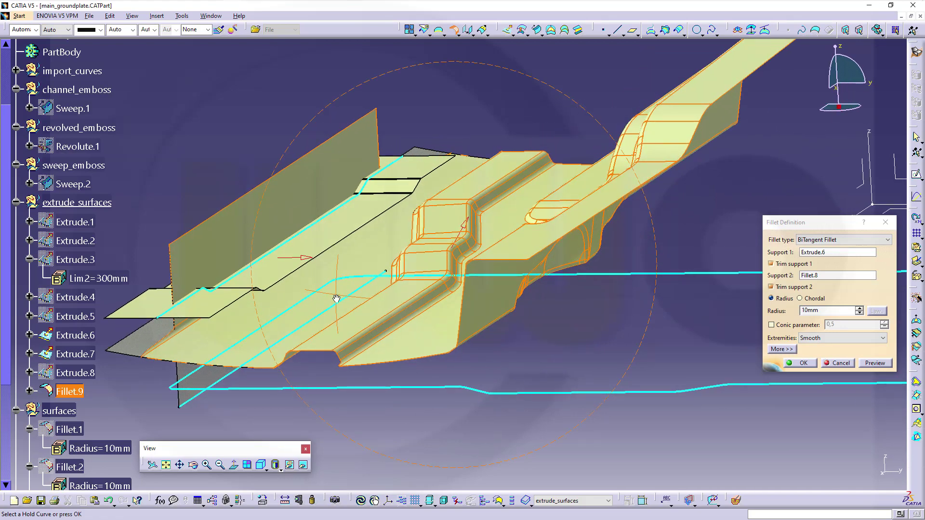
click(813, 365)
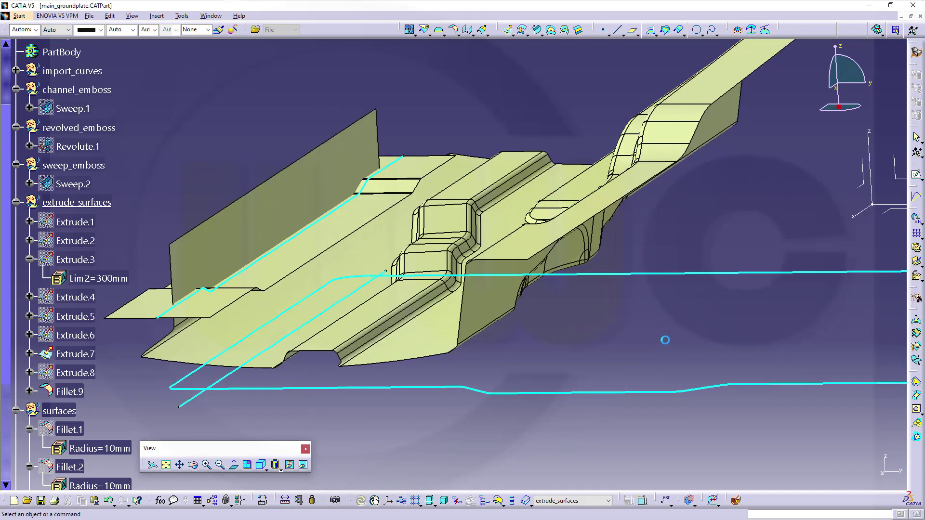
Split the Fillet.9 surface with the bent Extrude.7 surface, removing the upper part of the upright flange.
middle_drag(318, 303, 350, 211)
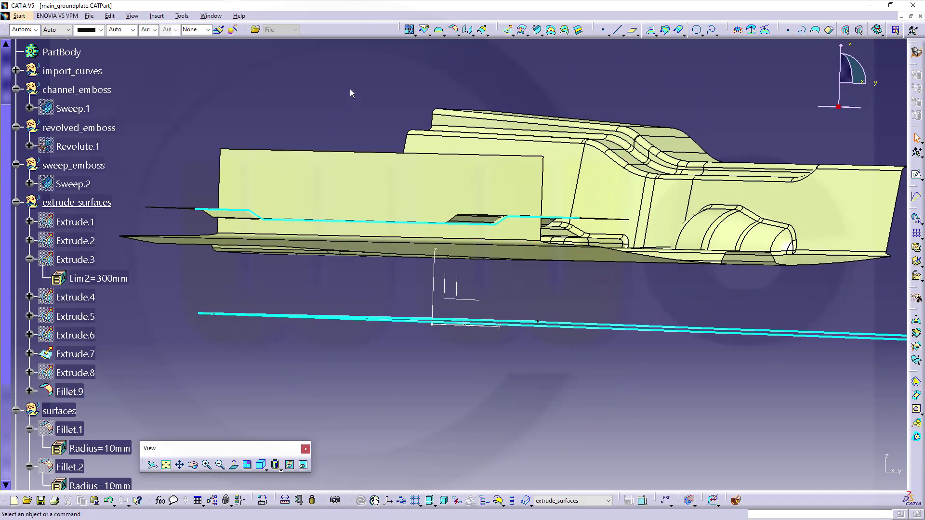
click(423, 30)
middle_drag(372, 91, 314, 126)
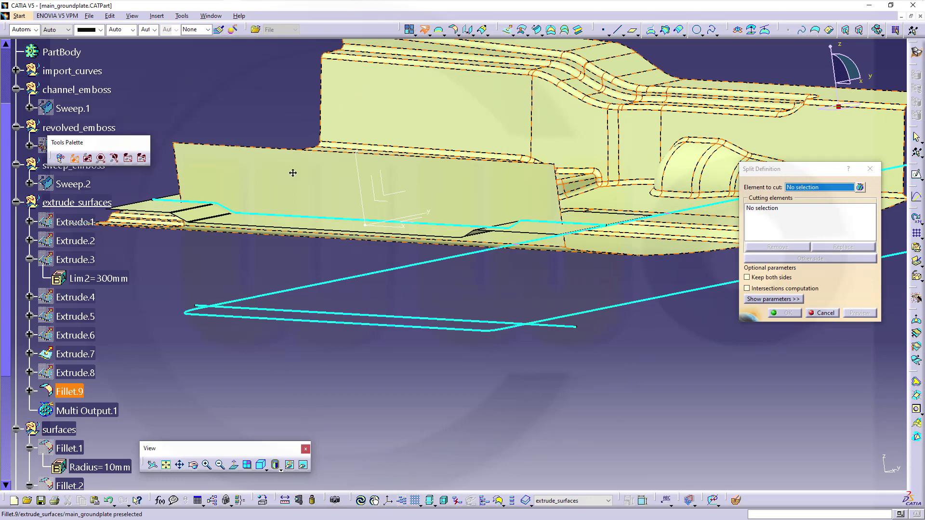
middle_drag(292, 173, 328, 127)
click(367, 207)
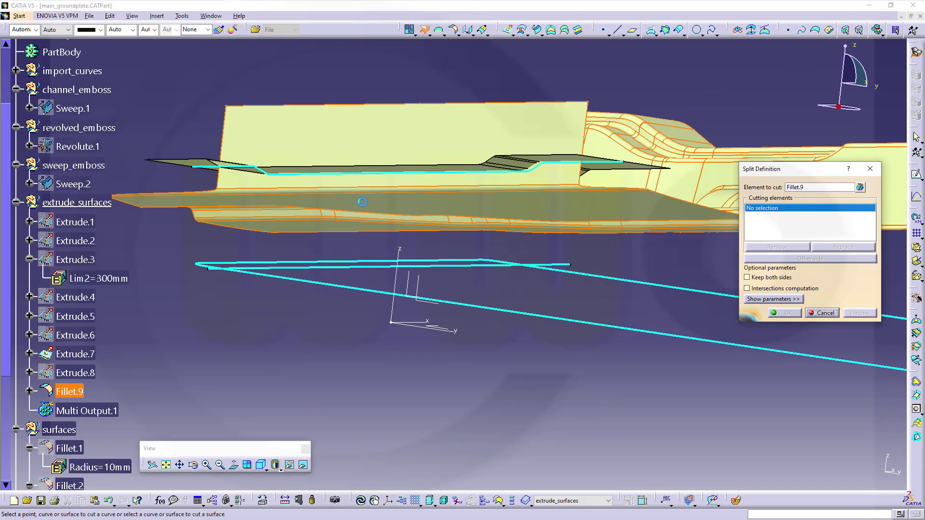
middle_drag(367, 206, 286, 231)
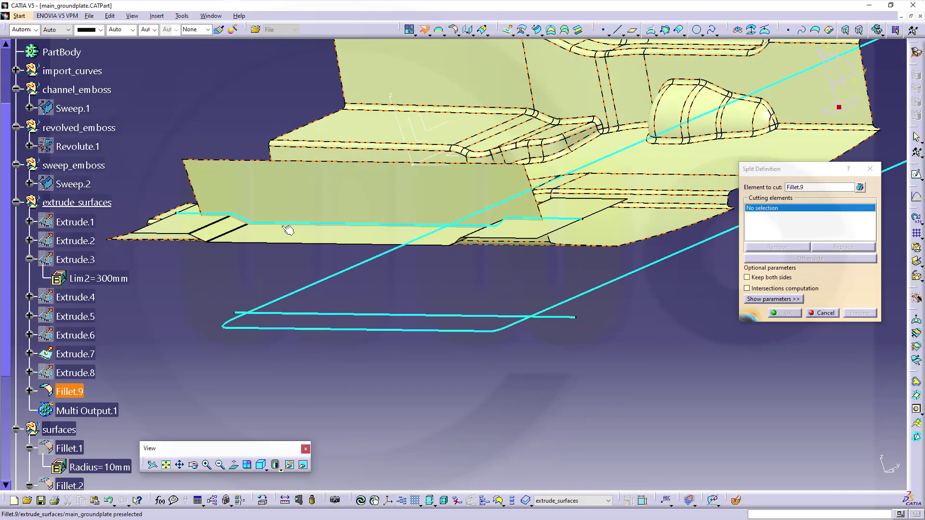
click(278, 233)
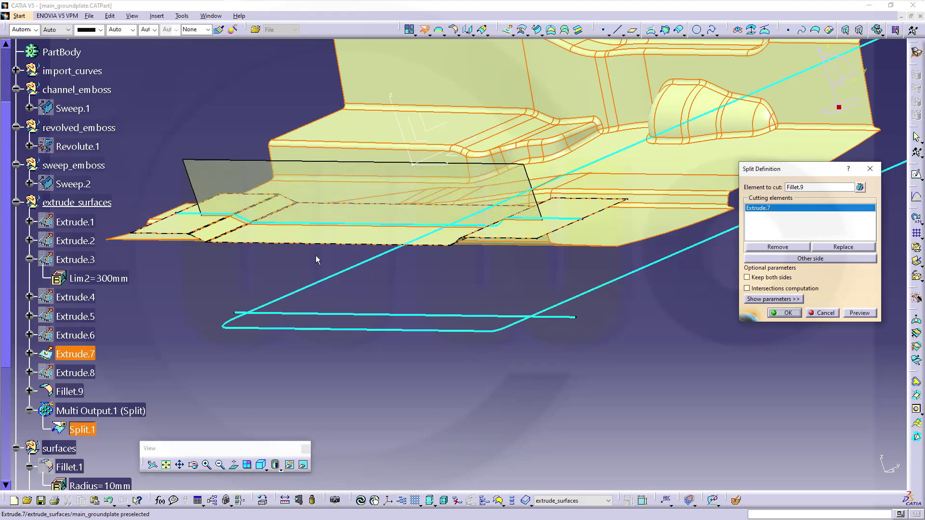
click(785, 313)
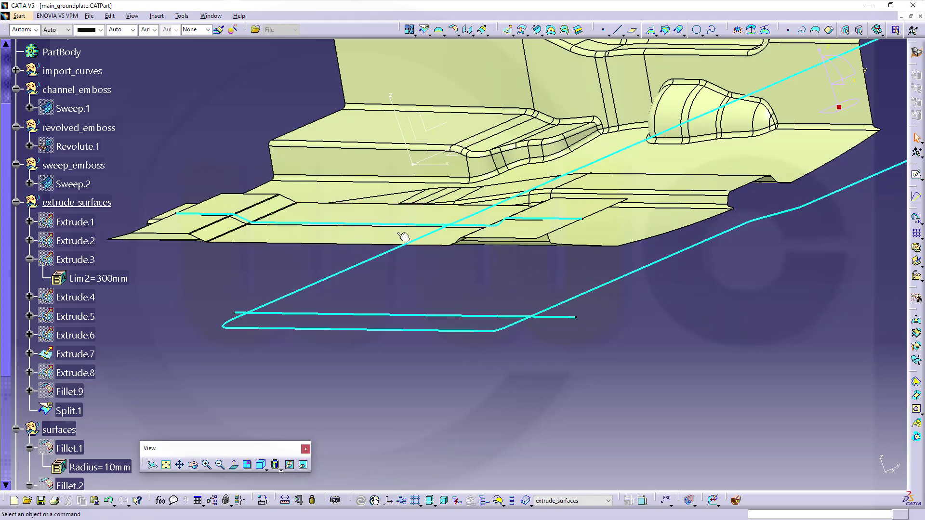
Hide the bent Extrude.7 surface used to cut the flange.
right_click(372, 239)
click(400, 264)
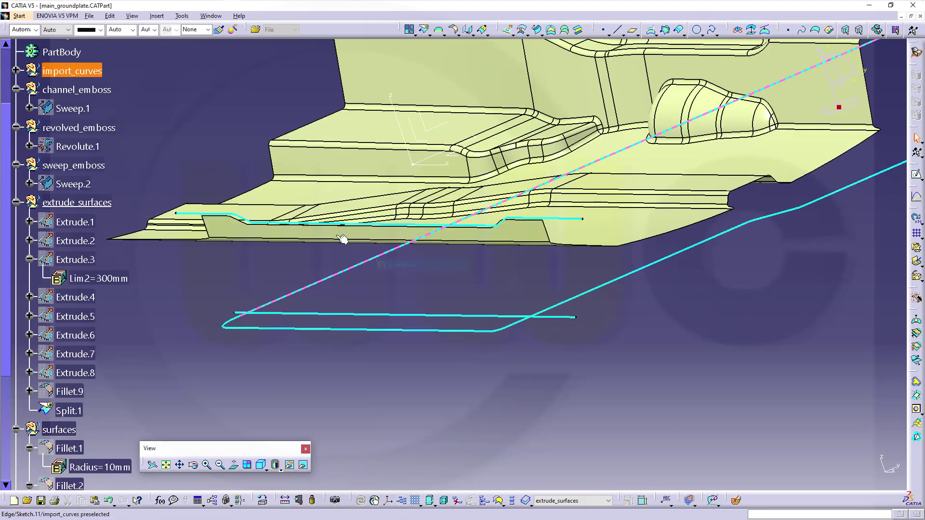
middle_drag(342, 240, 460, 287)
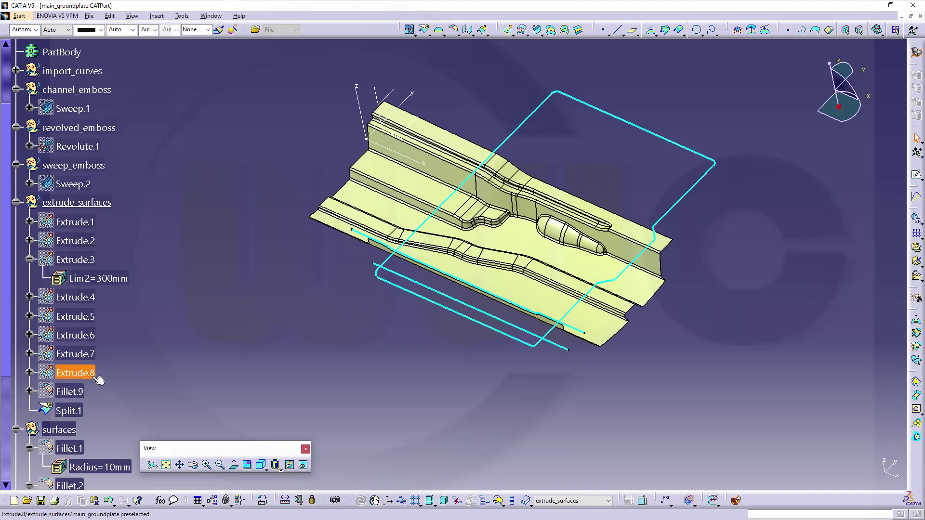
Make the box-shaped Extrude.8 surface visible again from the hidden objects.
click(305, 467)
right_click(462, 275)
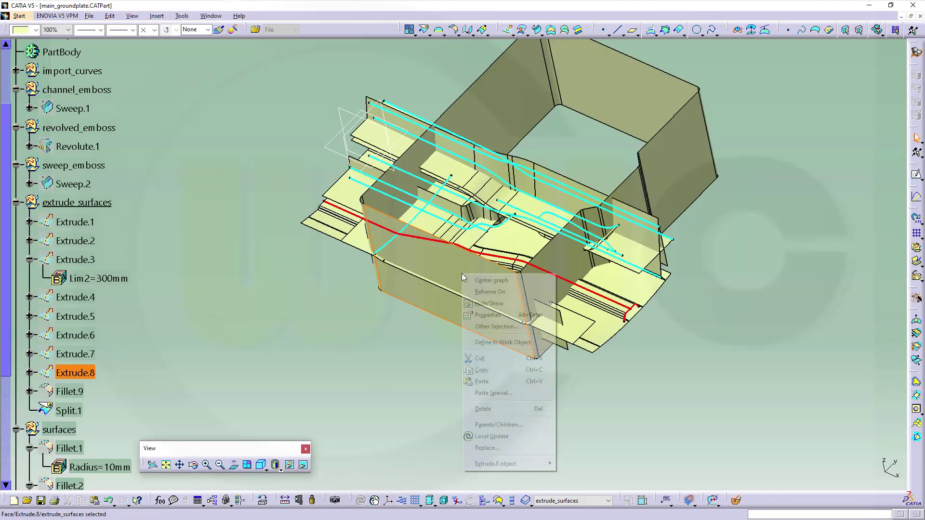
click(487, 303)
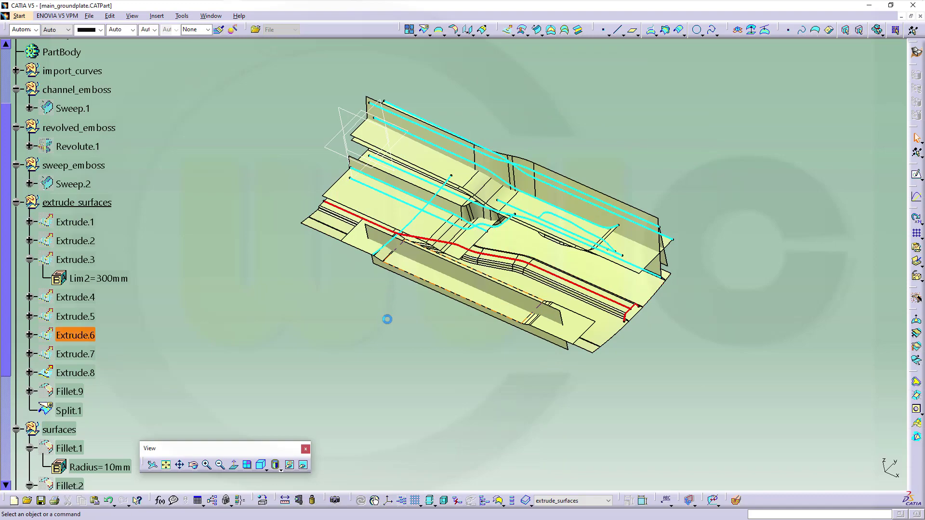
click(302, 466)
middle_drag(376, 347, 483, 341)
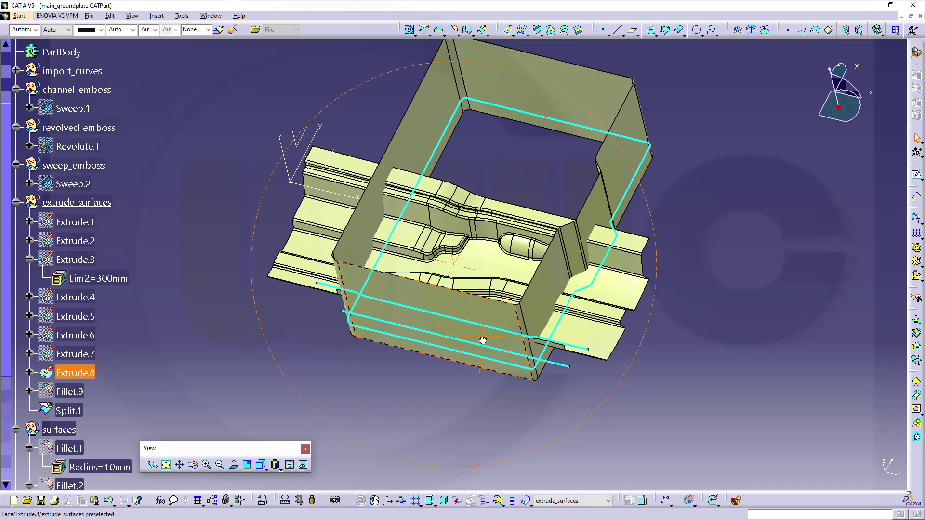
Split the Split.1 plate surface with Extrude.8, keeping the portion inside the closed outline.
click(424, 31)
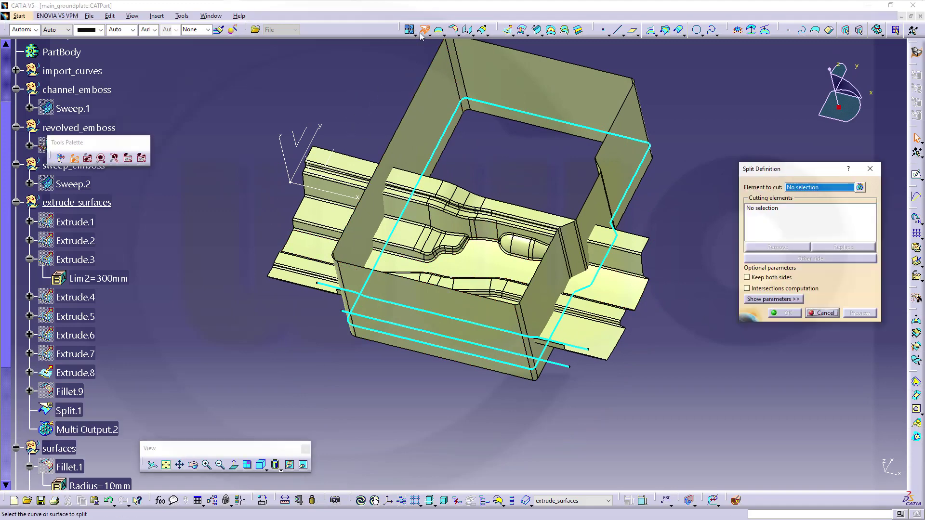
click(468, 266)
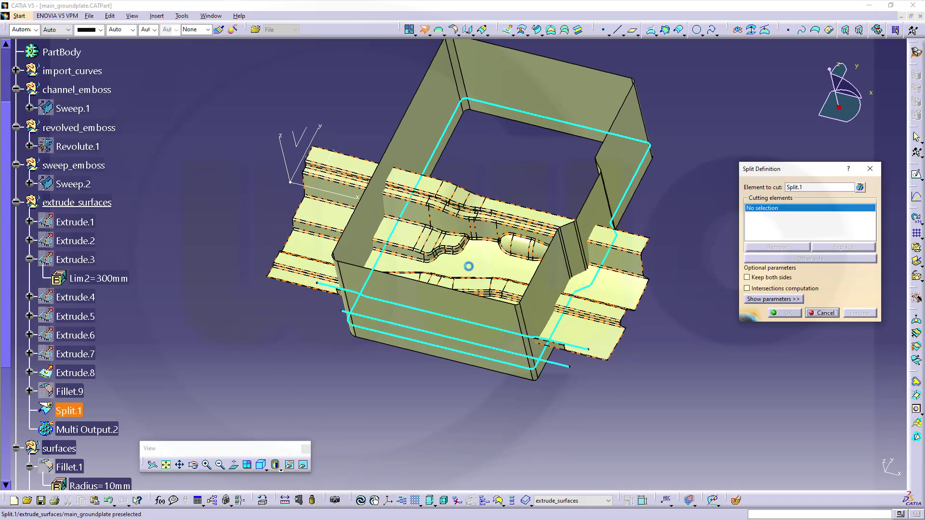
click(428, 301)
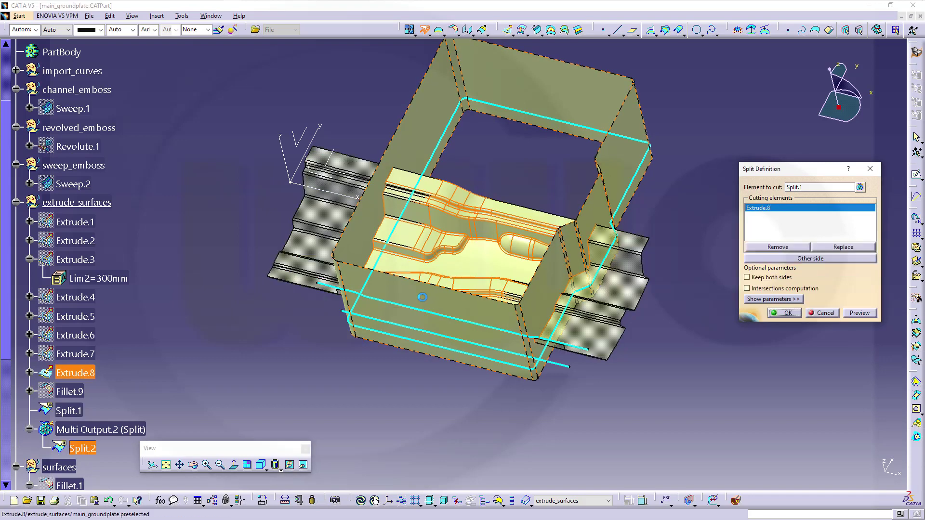
click(787, 313)
Hide the box-shaped Extrude.8 surface and the bent Begrenzungskurve Abklappung ZX curve.
right_click(579, 96)
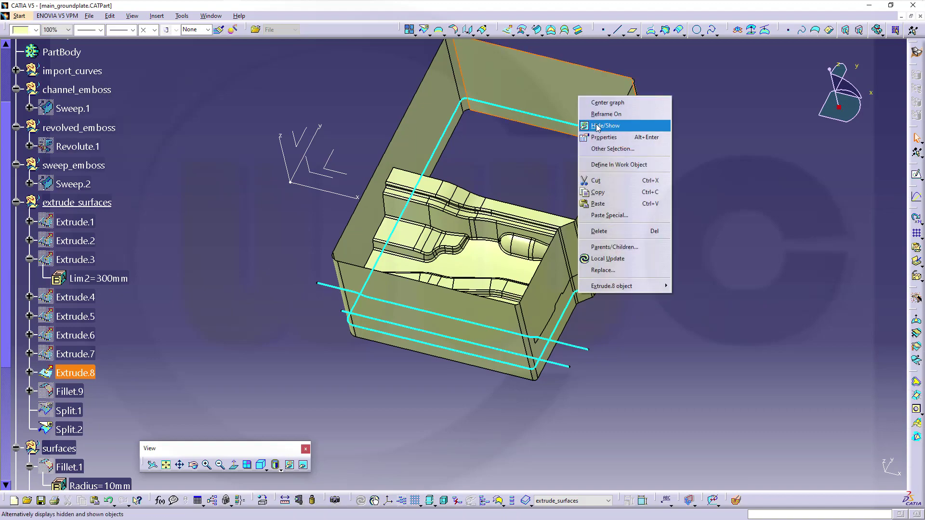
click(596, 126)
mouse_move(549, 196)
middle_down()
mouse_move(381, 354)
mouse_move(533, 206)
mouse_move(560, 197)
middle_up()
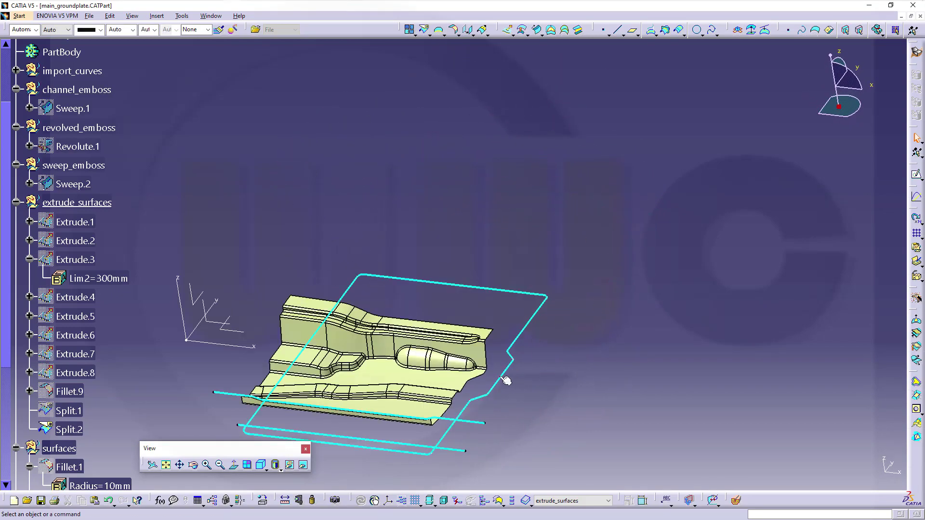
middle_drag(505, 381, 568, 320)
right_click(566, 313)
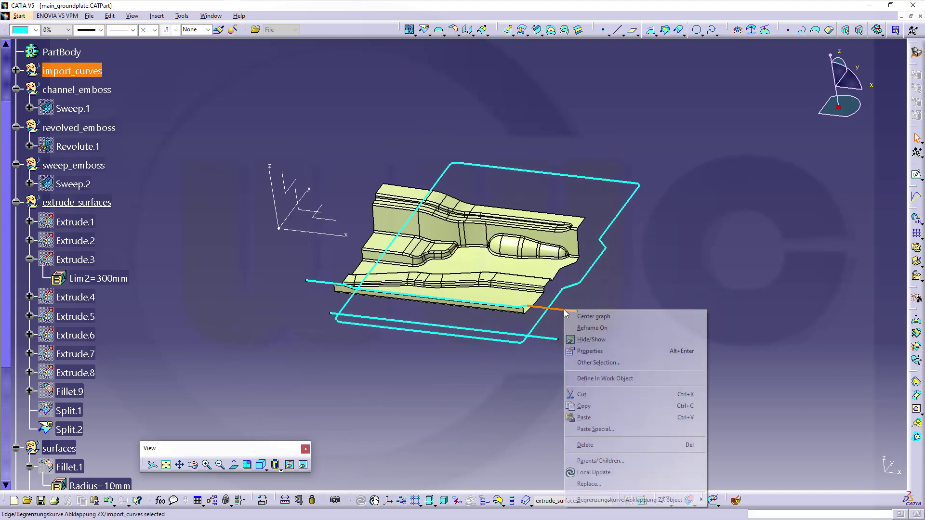
click(585, 339)
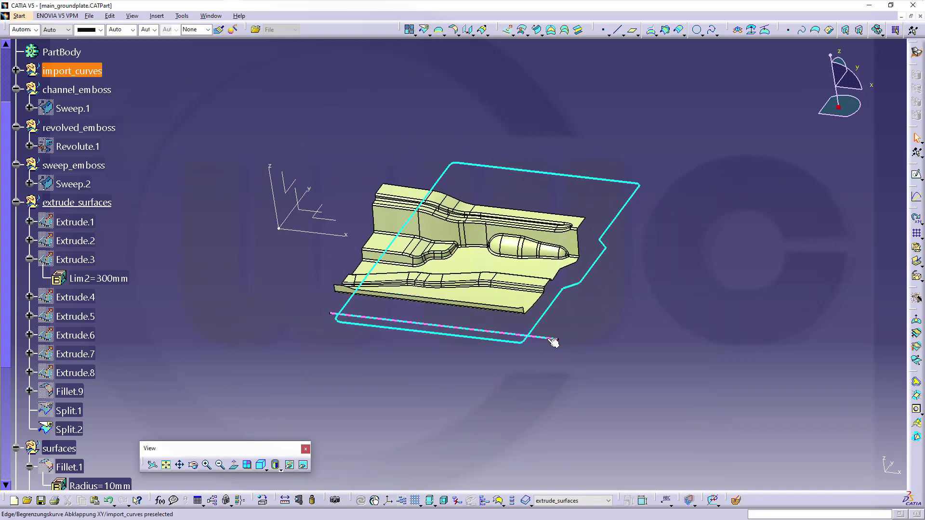
Hide the Begrenzungskurve Abklappung XY curve and the closed Sketch.11 outline around the plate.
right_click(553, 341)
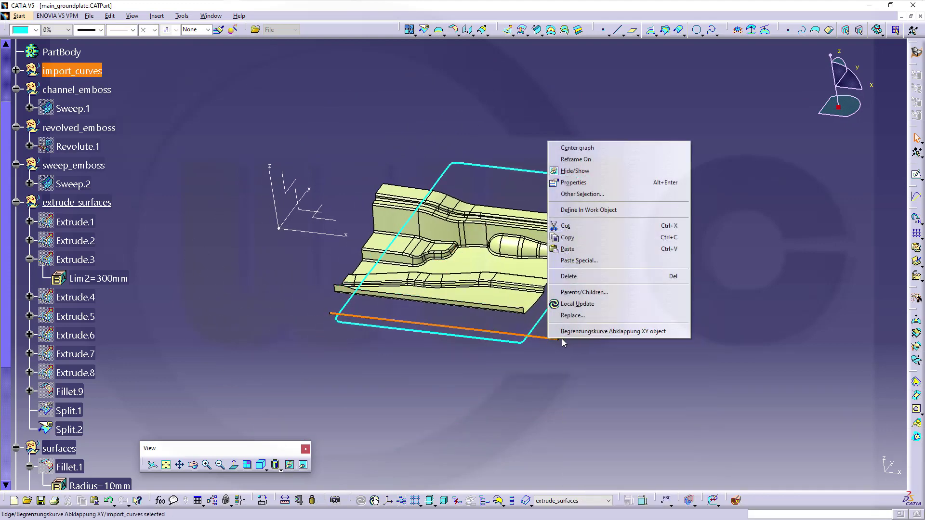
click(571, 172)
right_click(614, 223)
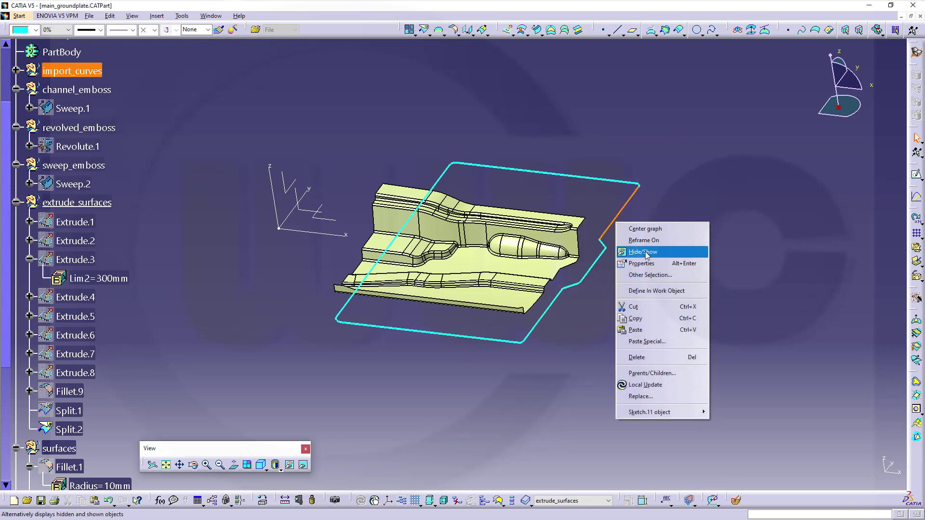
click(646, 255)
Mirror the trimmed Split.2 plate surface with Symmetry about the ZX plane of the absolute axis system.
middle_drag(646, 254, 483, 251)
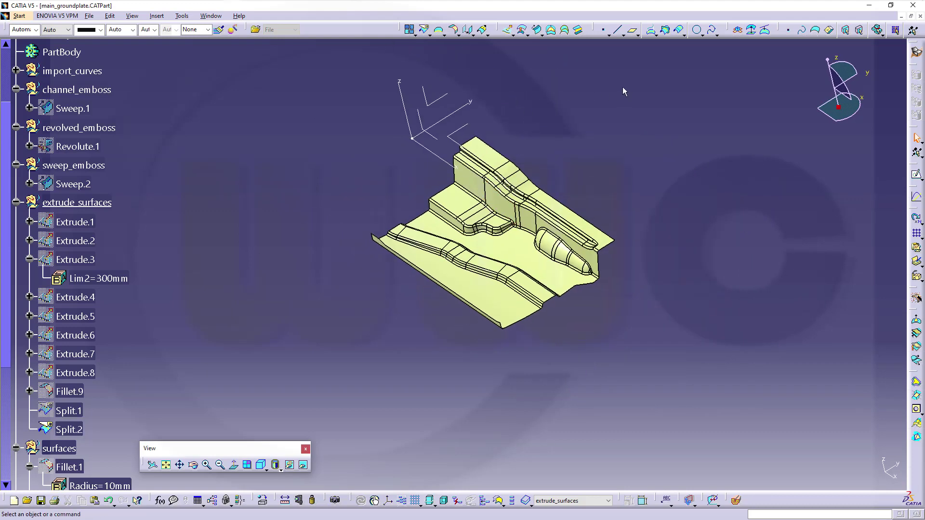
click(475, 35)
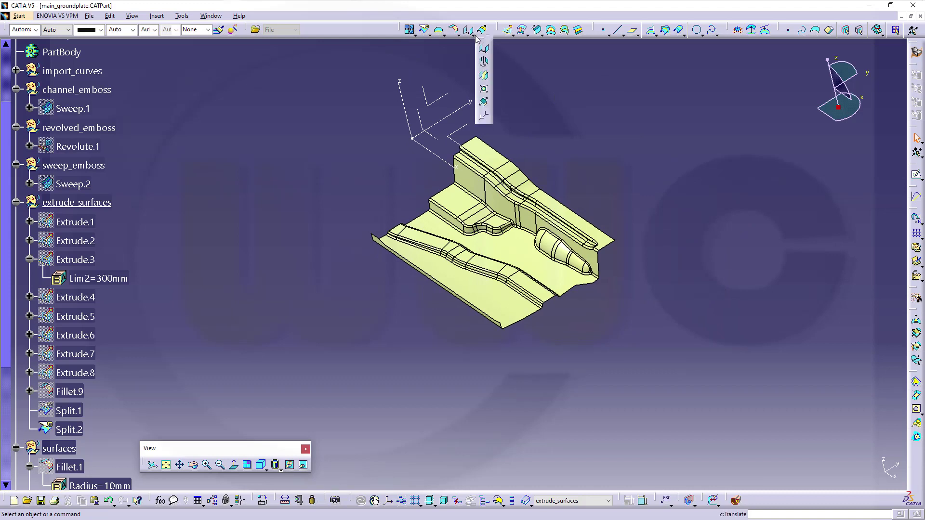
click(484, 77)
click(504, 169)
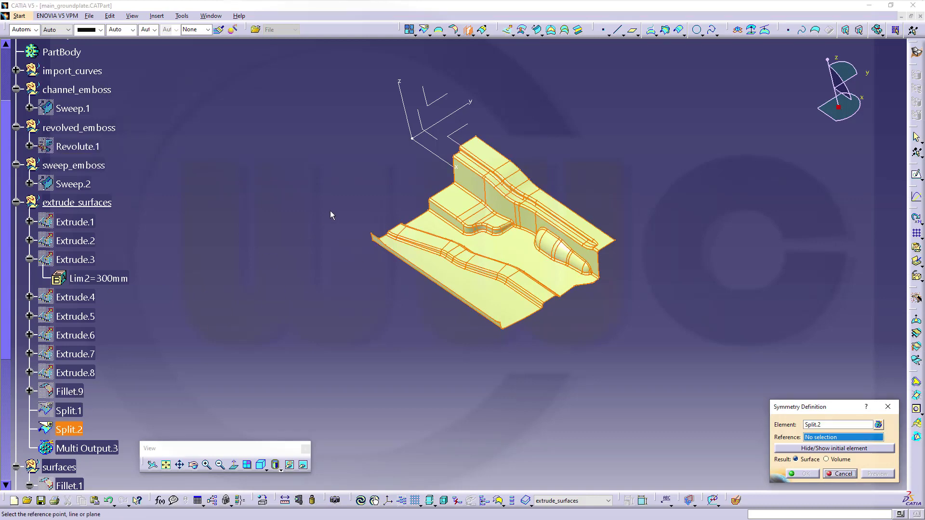
click(426, 132)
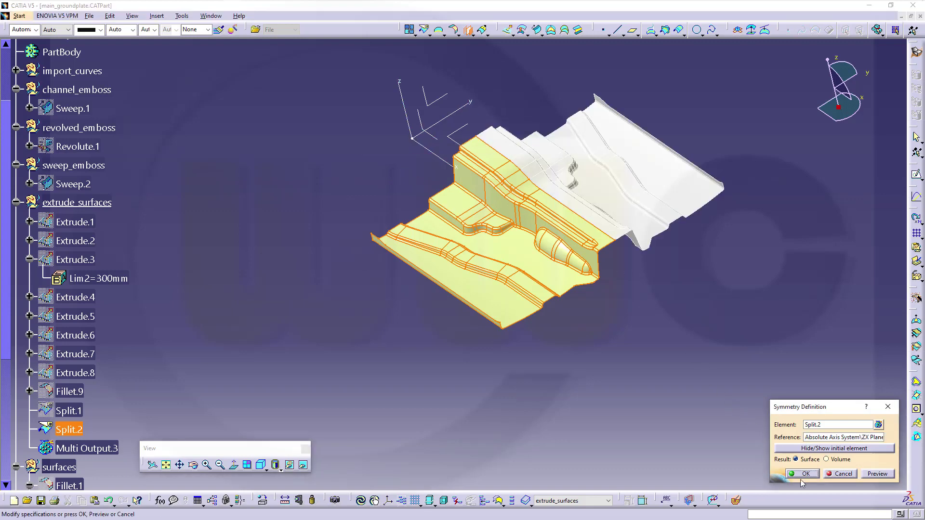
click(802, 474)
Move Fillet.9, Split.1, Split.2 and Symmetry.1 into the surfaces geometrical set at the last position.
middle_drag(337, 308, 218, 271)
scroll(158, 301, down, 1)
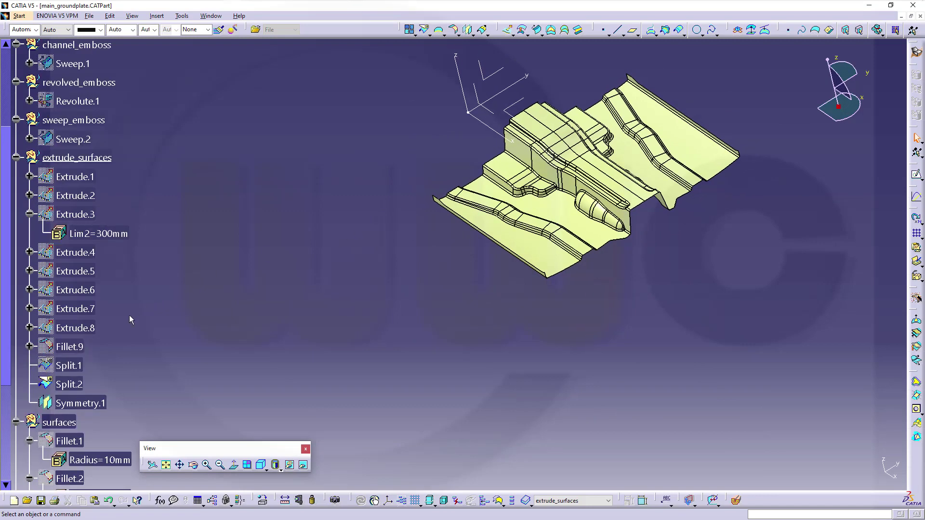
scroll(129, 316, down, 3)
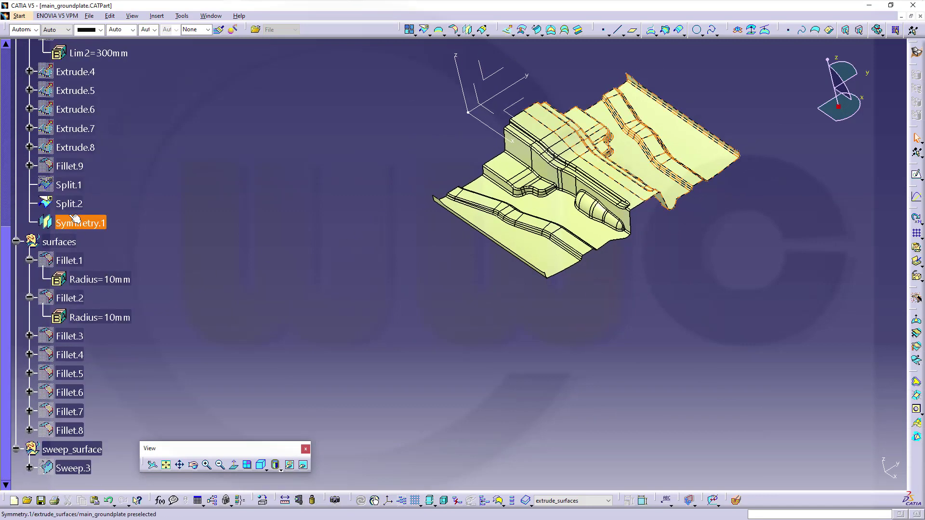
click(70, 166)
shift+click(82, 230)
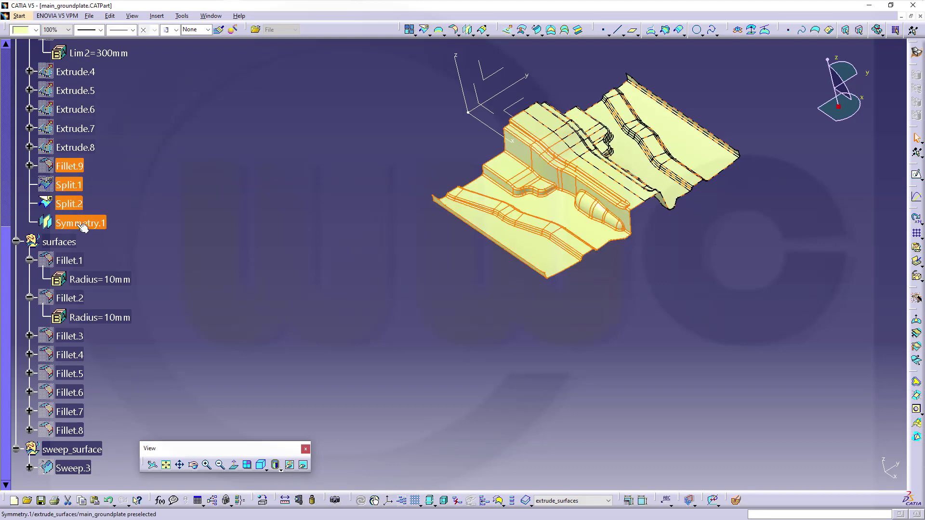
right_click(79, 227)
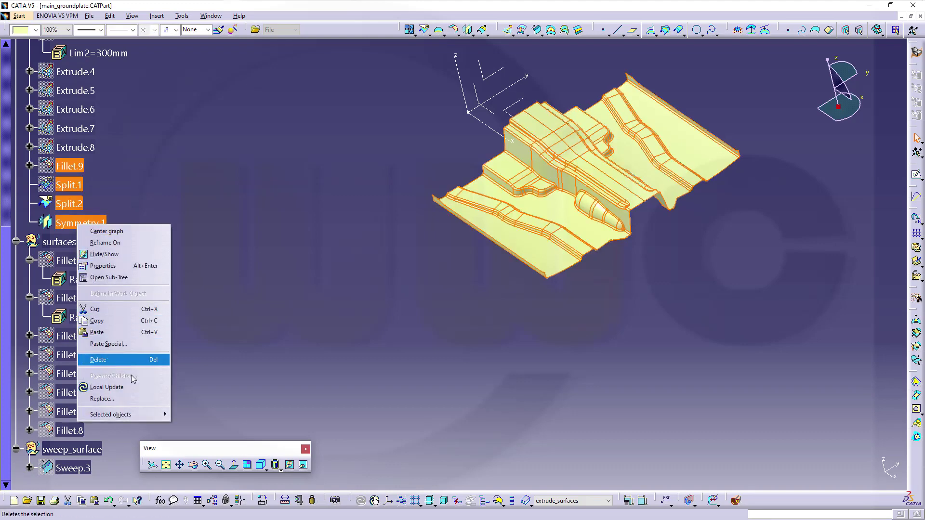
mouse_move(142, 417)
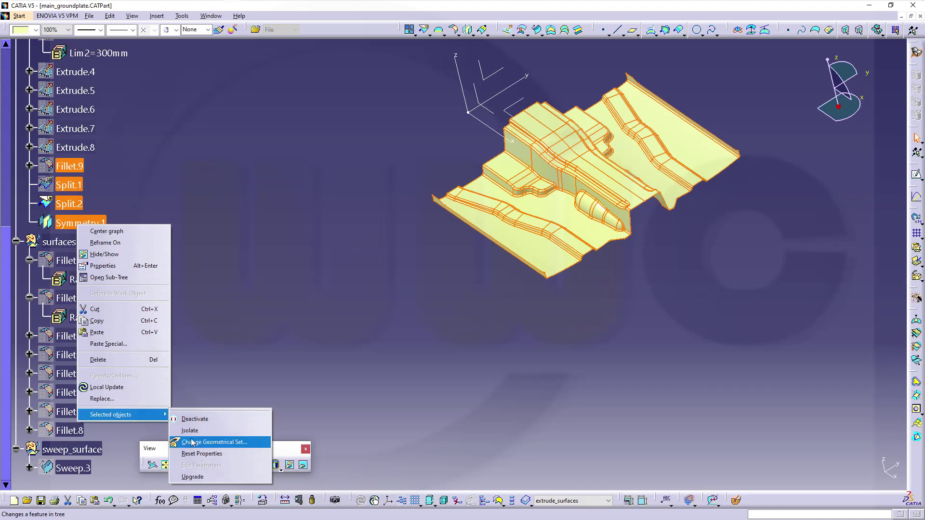
click(214, 442)
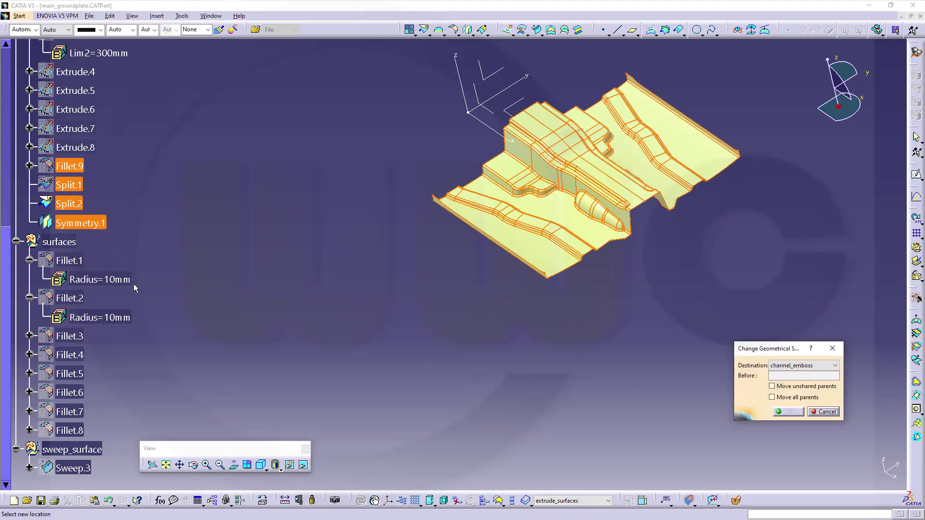
click(68, 246)
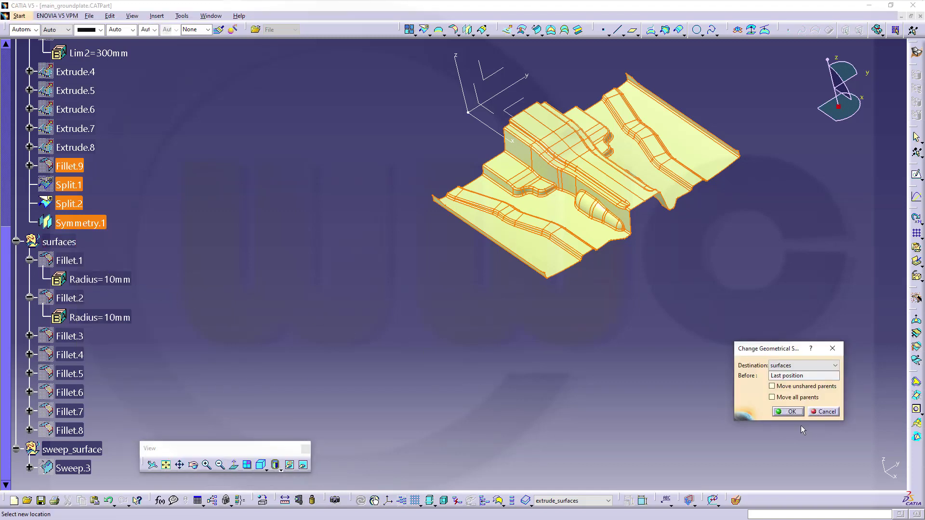
click(782, 412)
Join the Split.2 half and its mirrored Symmetry.1 half into one surface with a 0.001 mm merging distance.
middle_drag(540, 380, 433, 231)
click(450, 309)
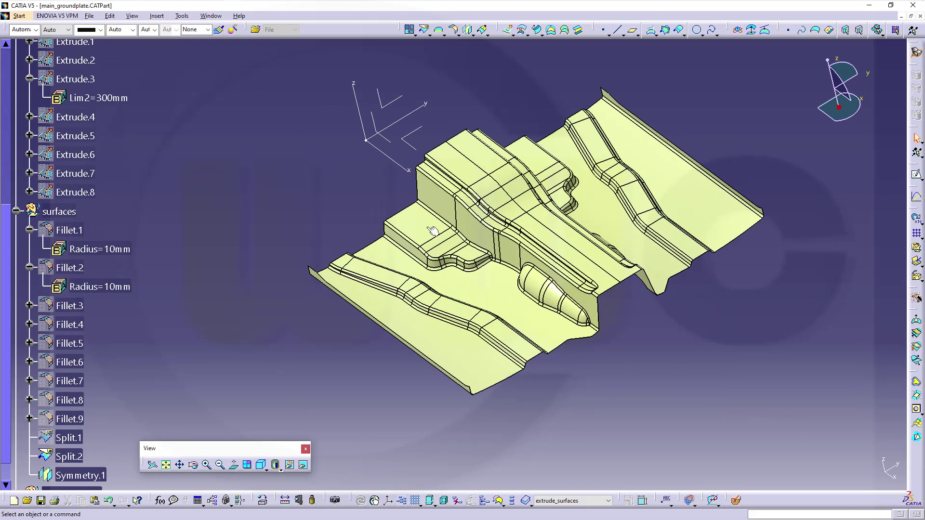
click(409, 32)
click(490, 289)
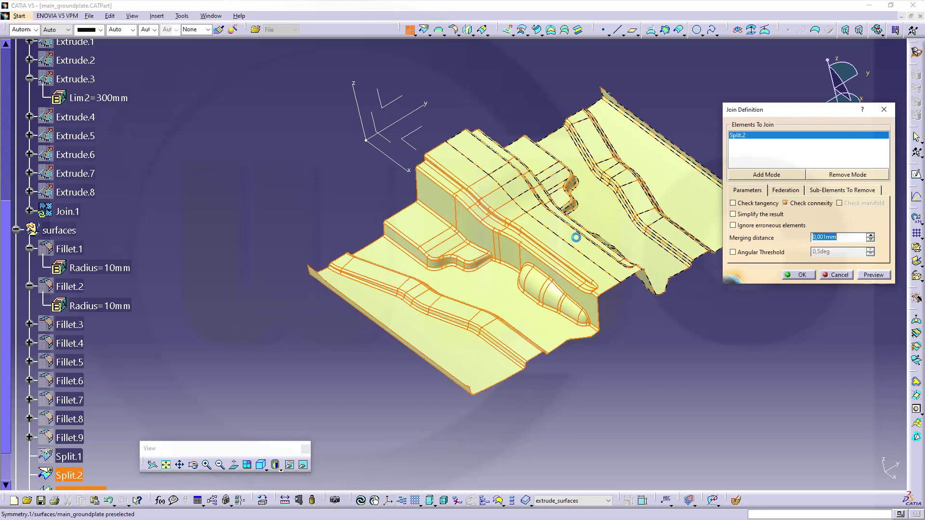
click(608, 217)
click(799, 275)
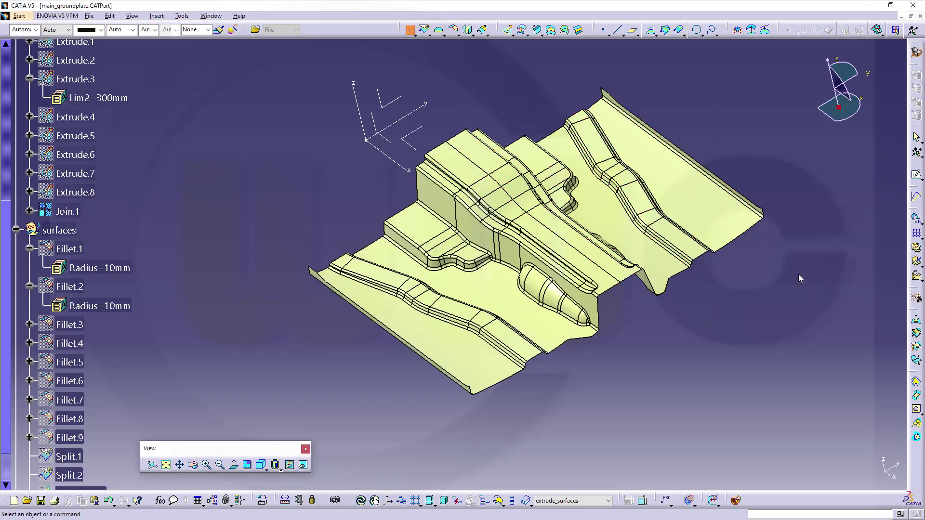
Define PartBody as the in-work object and switch to the Part Design workbench.
middle_drag(707, 322, 442, 270)
scroll(282, 225, up, 6)
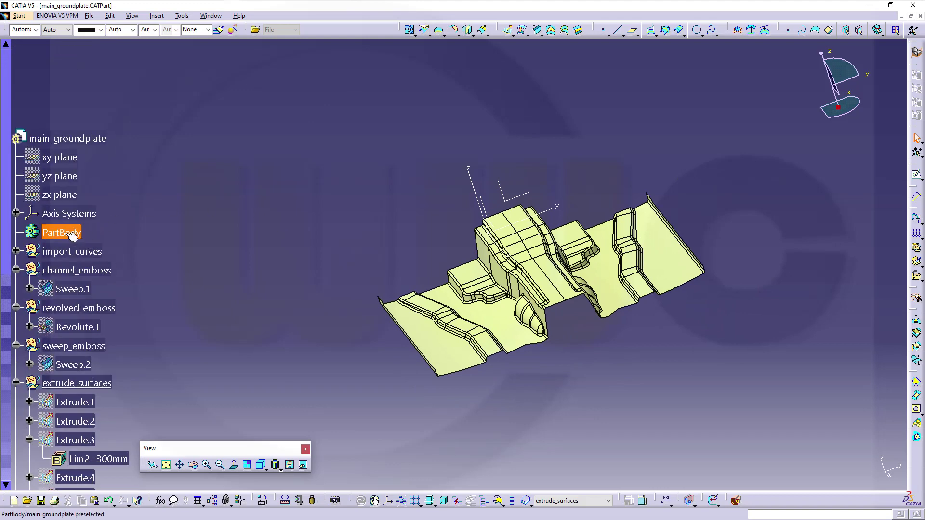
right_click(66, 234)
click(113, 302)
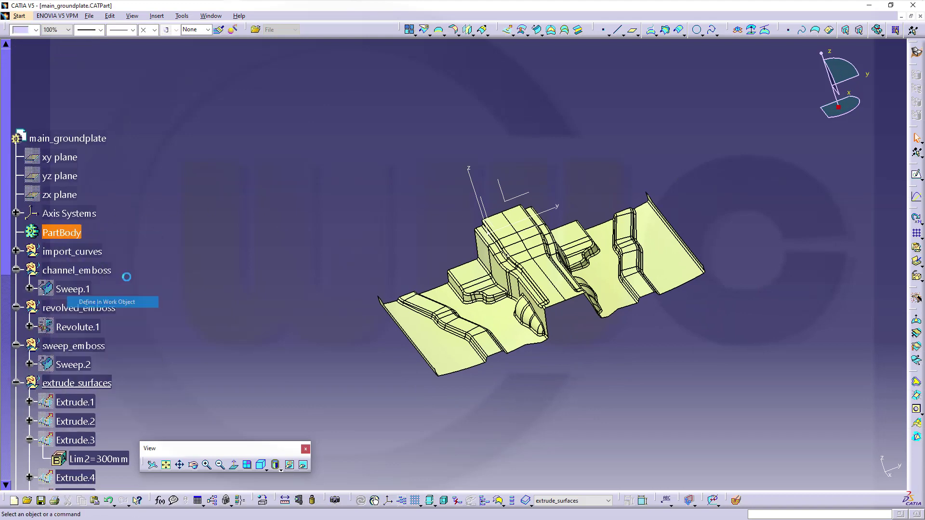
click(174, 218)
click(915, 53)
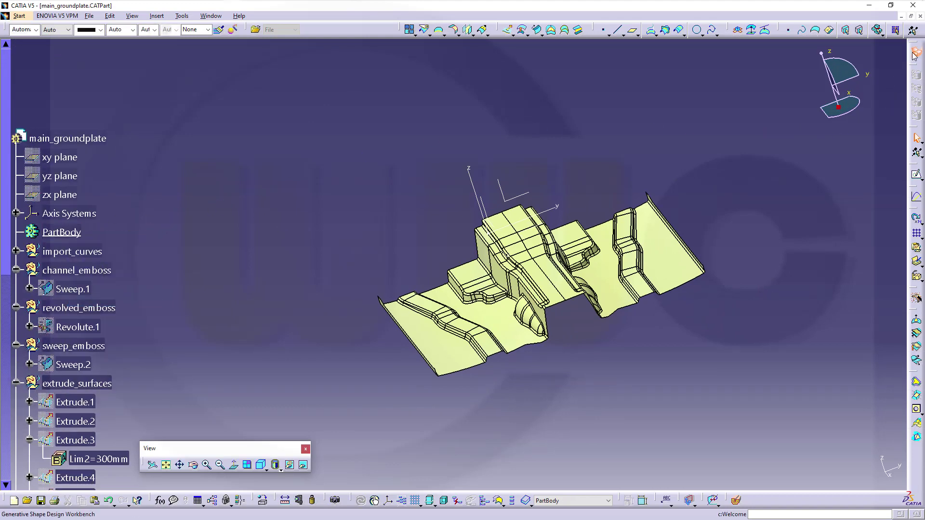
click(852, 272)
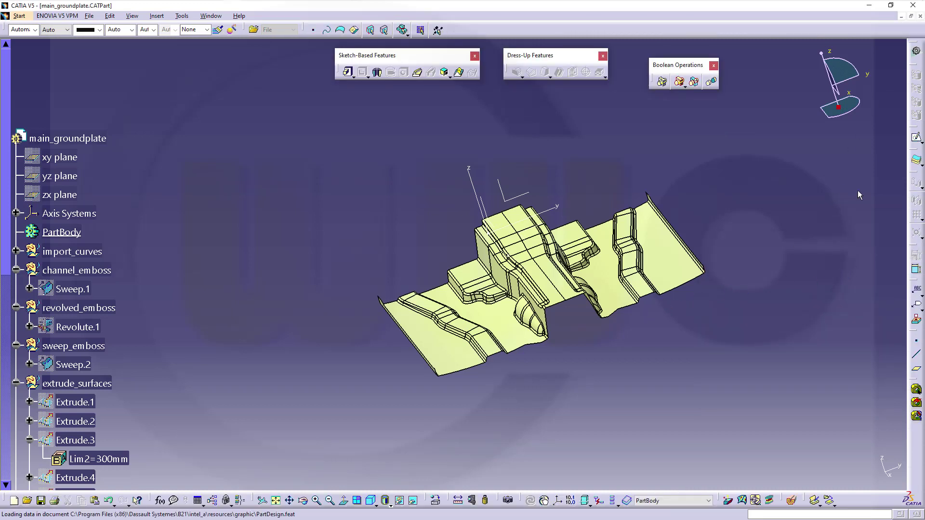
Thicken the Join.1 surface into a solid with a 1 mm first offset and a 1 mm second offset.
click(916, 161)
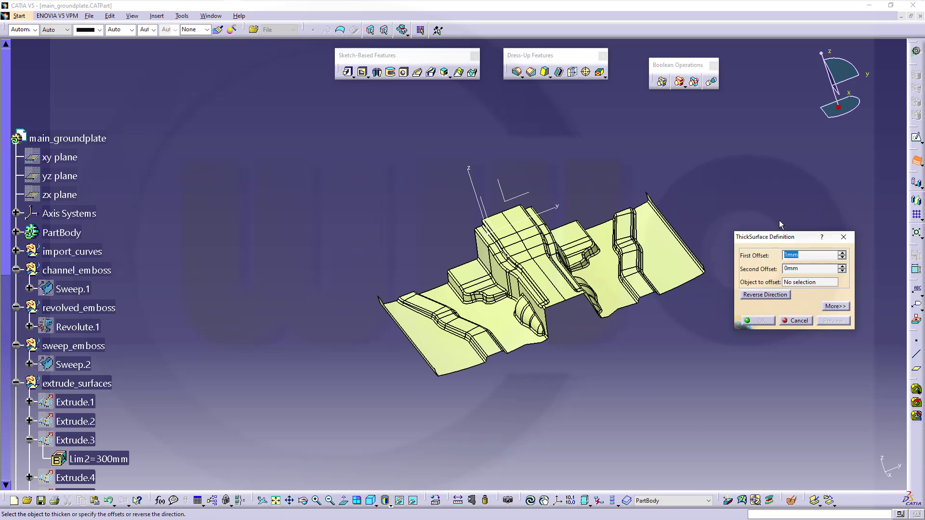
click(599, 270)
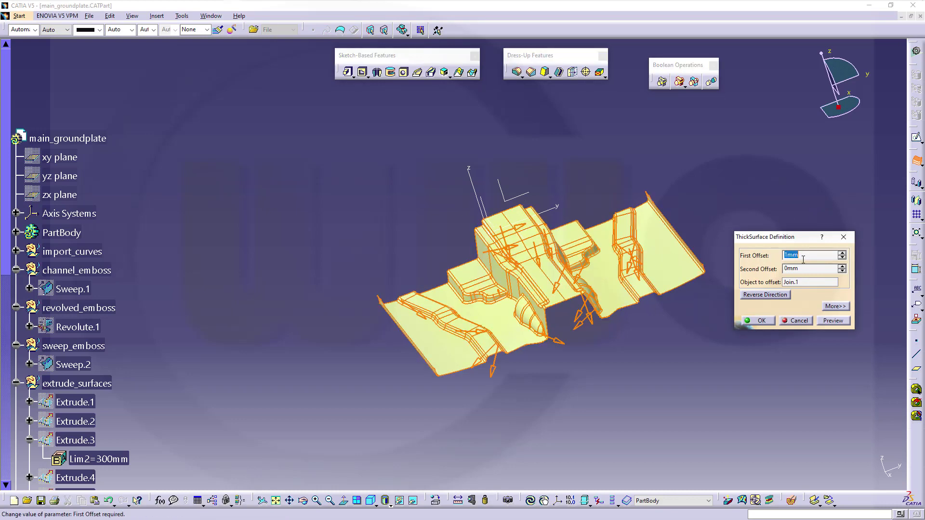
mouse_move(554, 307)
middle_down()
mouse_move(515, 292)
mouse_move(568, 315)
mouse_move(553, 295)
middle_up()
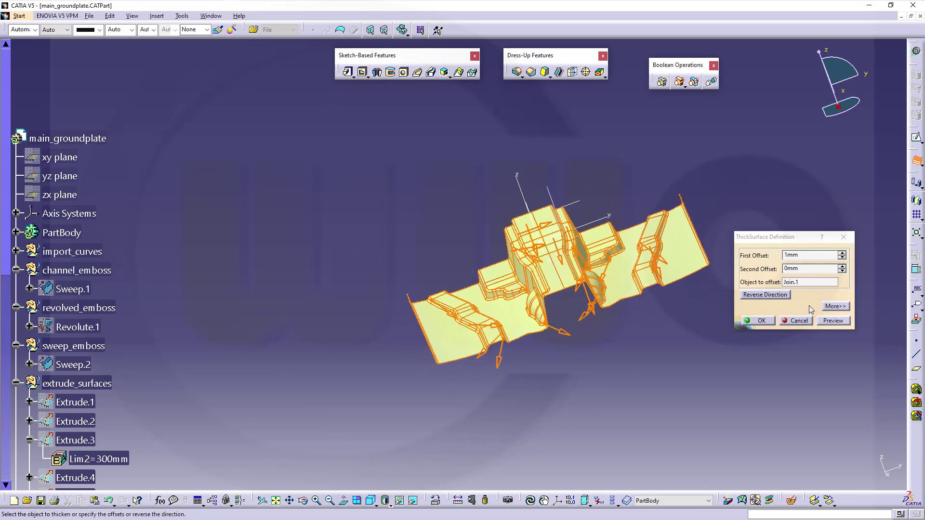
double_click(811, 269)
text(1)
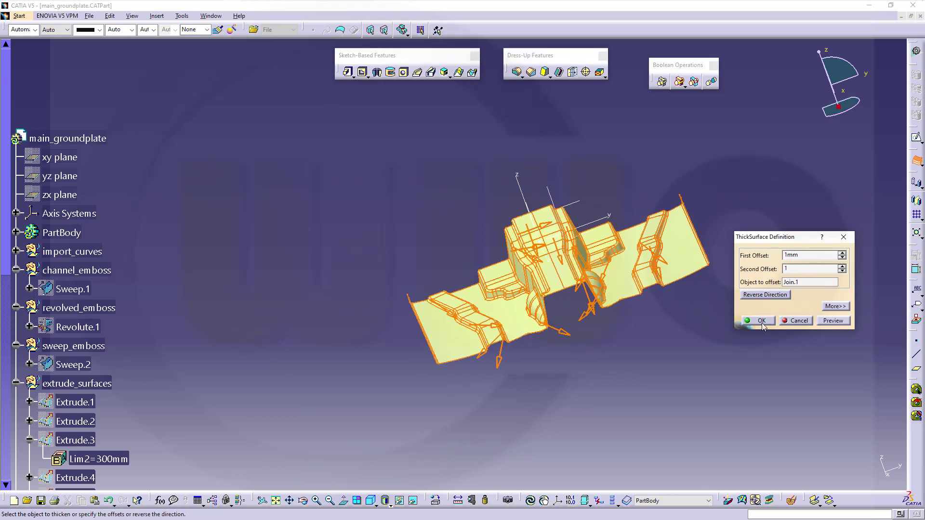
click(829, 326)
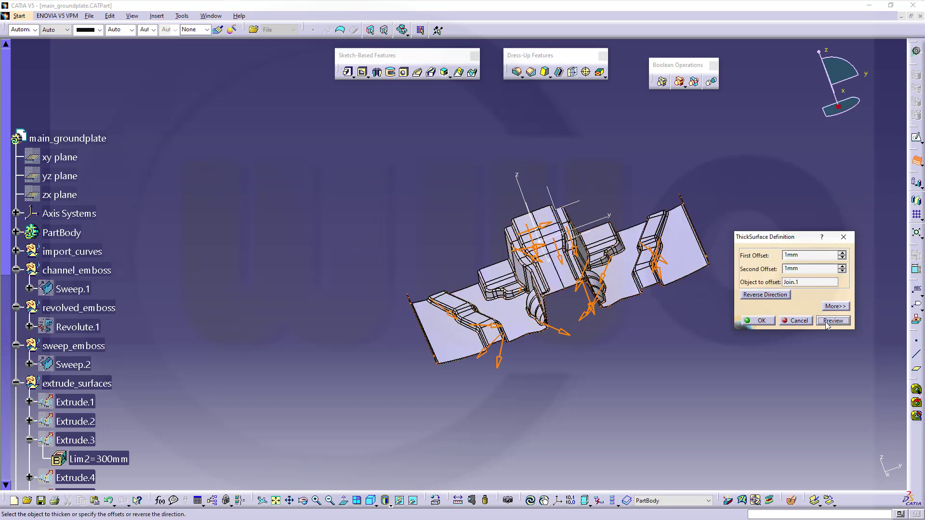
click(759, 321)
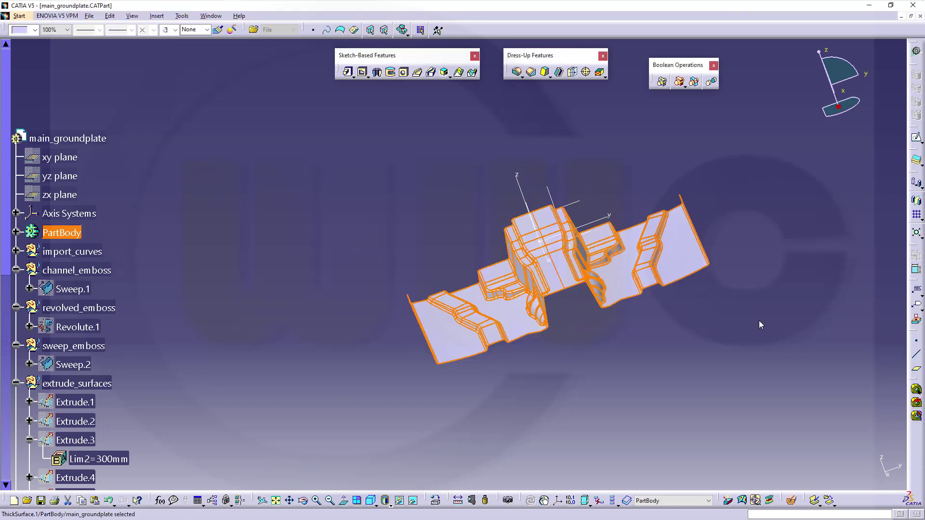
Inspect the thickened plate up close and return to the Generative Shape Design workbench.
middle_drag(550, 318, 539, 192)
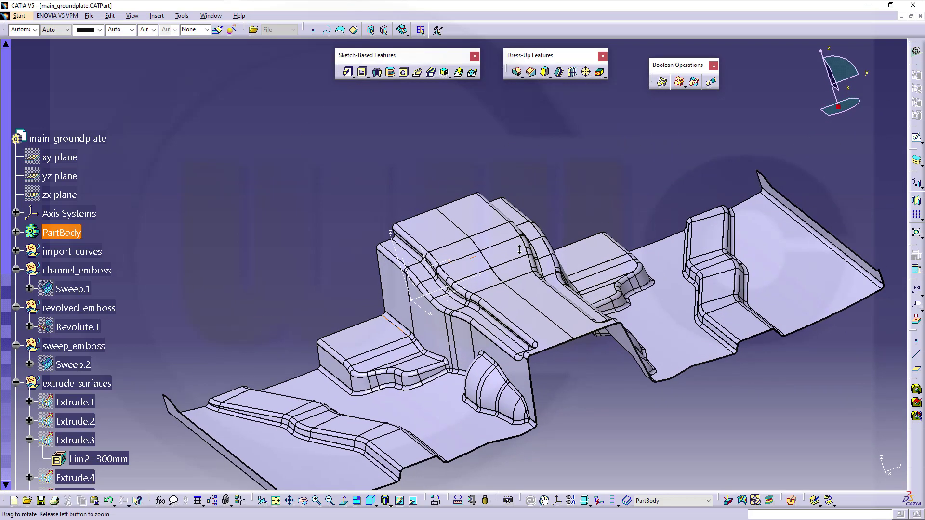
middle_drag(513, 306, 634, 250)
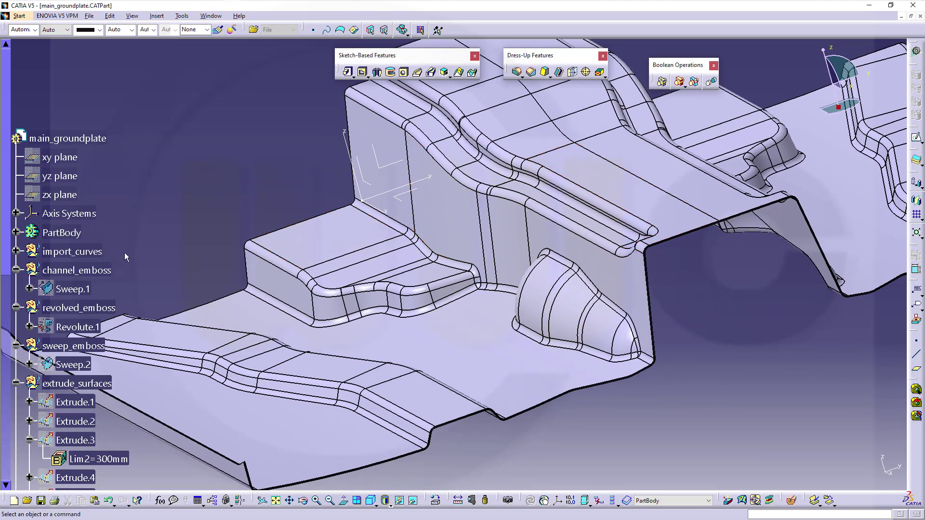
scroll(131, 259, down, 3)
scroll(136, 264, down, 3)
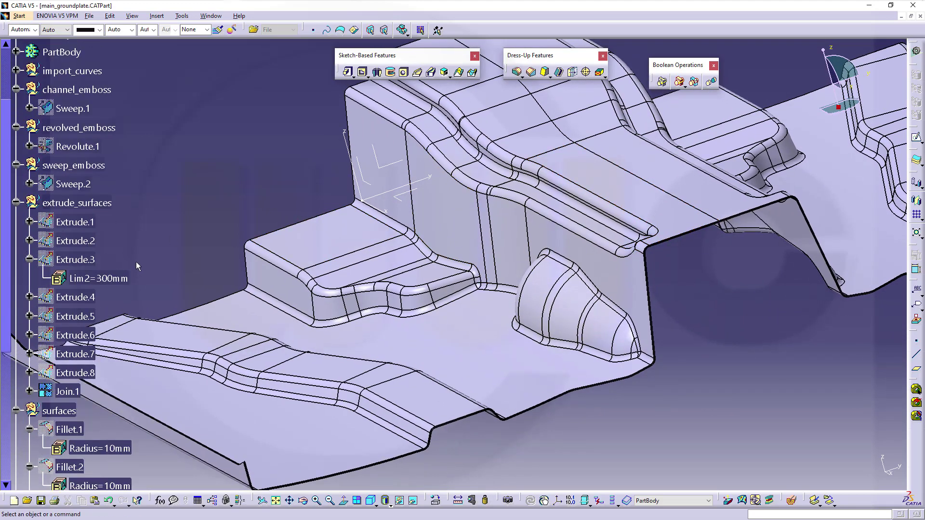
scroll(136, 265, down, 2)
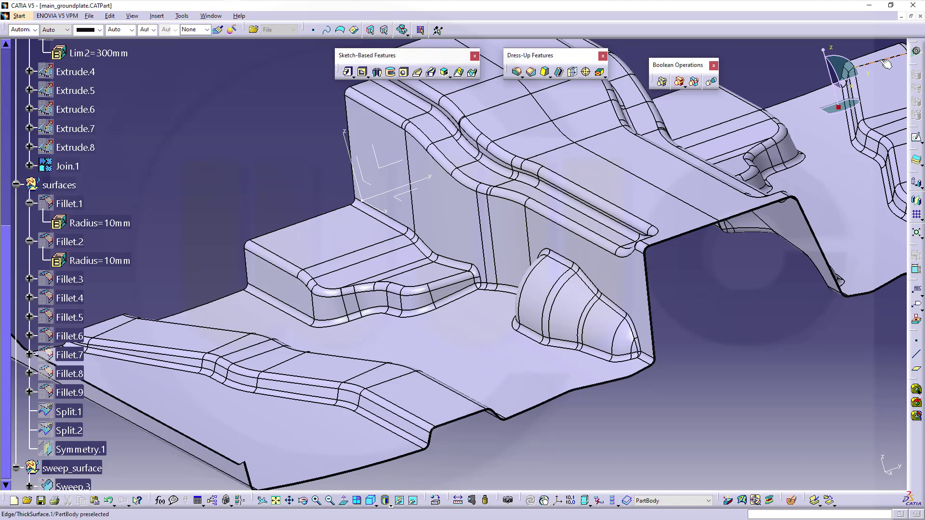
click(915, 51)
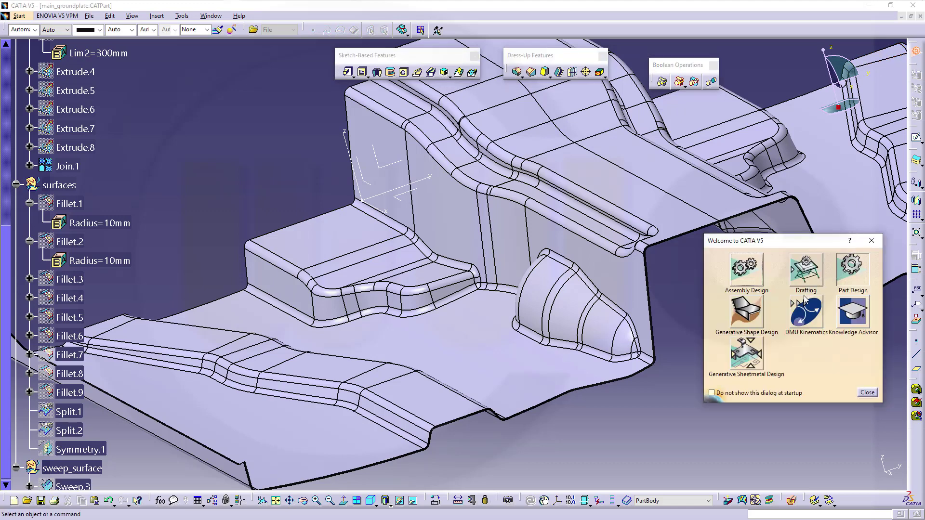
click(749, 310)
Hide the thickened ThickSurface.1 solid of the ground plate.
mouse_move(700, 278)
middle_down()
mouse_move(701, 269)
mouse_move(703, 286)
middle_up()
middle_drag(461, 253, 461, 263)
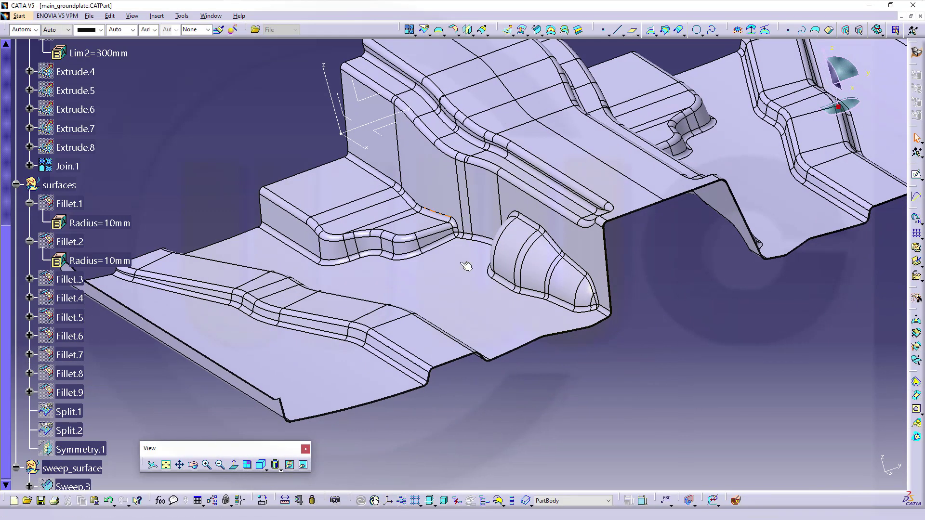
right_click(374, 279)
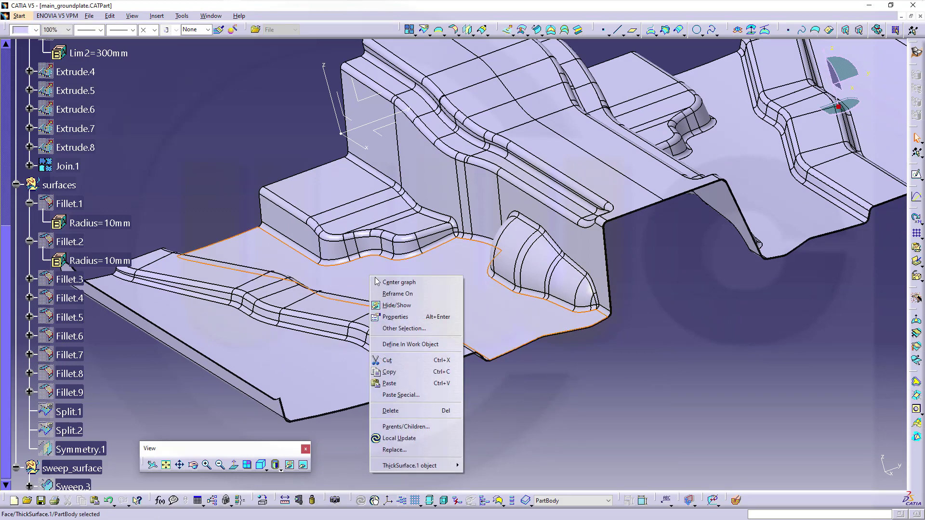
click(392, 305)
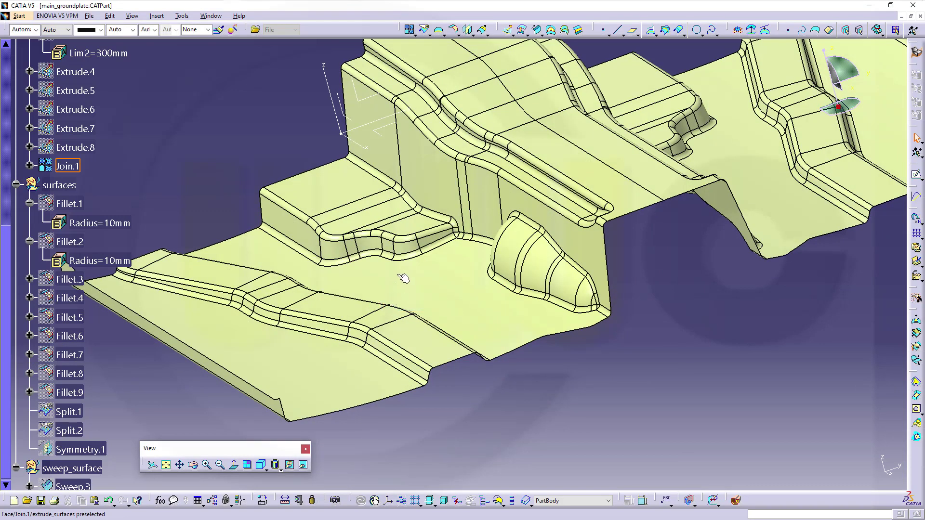
middle_drag(404, 274, 435, 268)
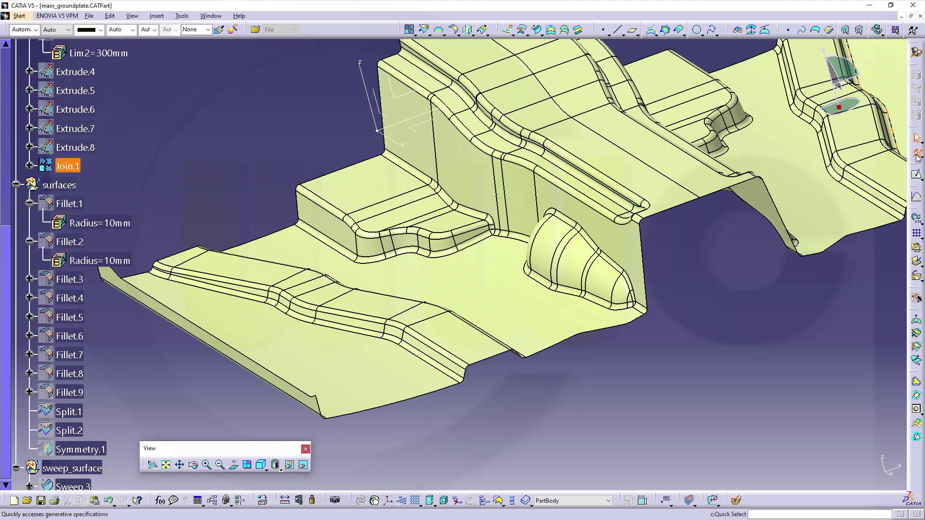
Examine Fillet.4, Fillet.5 and Fillet.6 in isolation with Quick Select to identify the fillet that rounds the tunnel's upper edge.
click(917, 156)
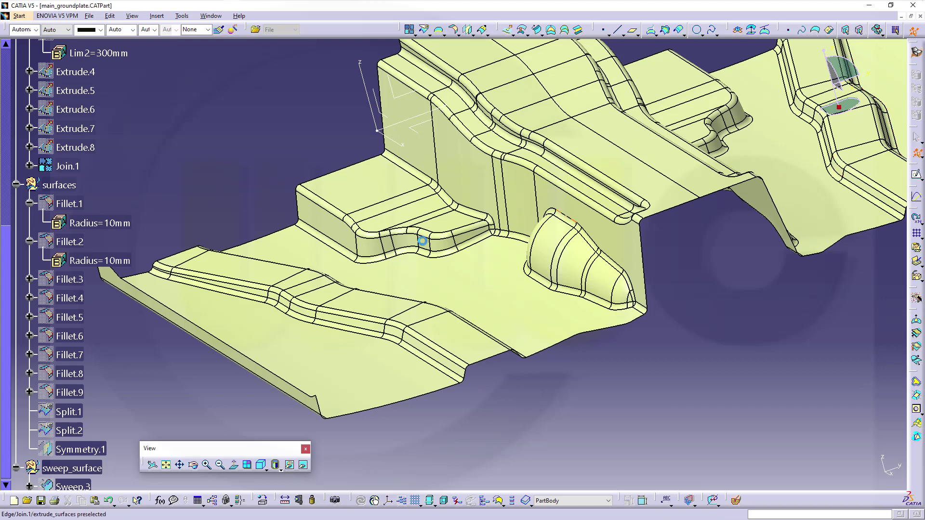
click(73, 318)
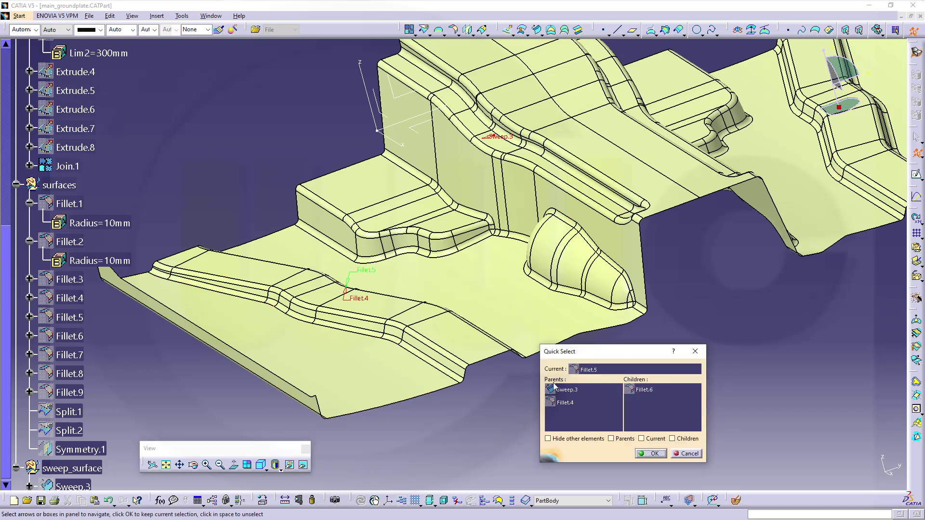
click(547, 439)
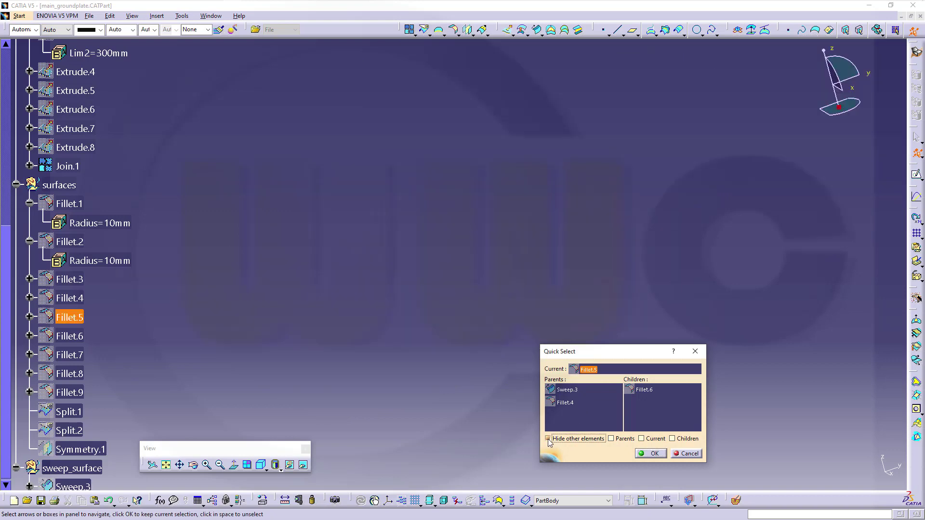
click(642, 439)
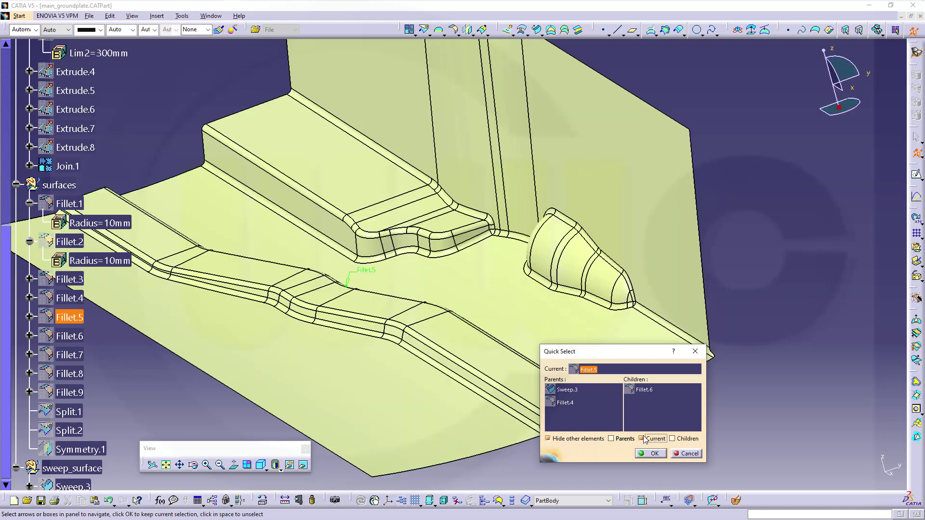
click(71, 300)
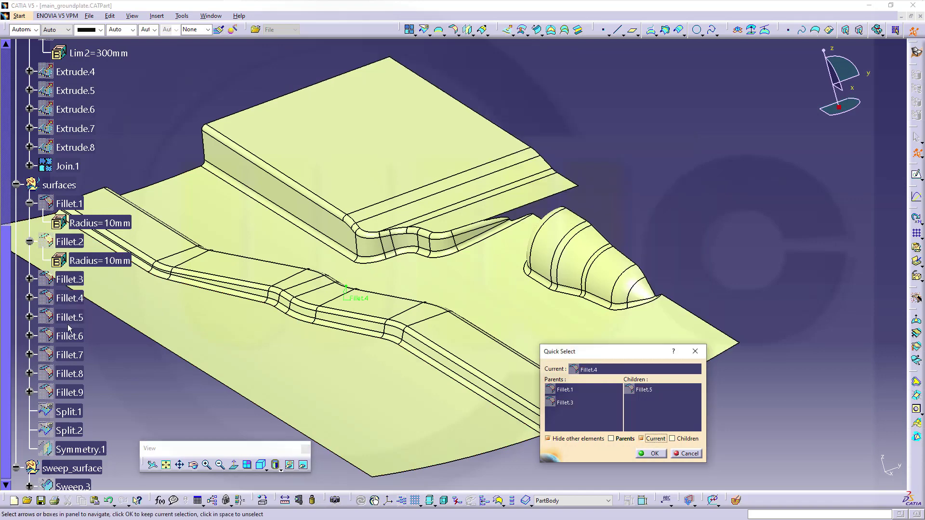
click(66, 335)
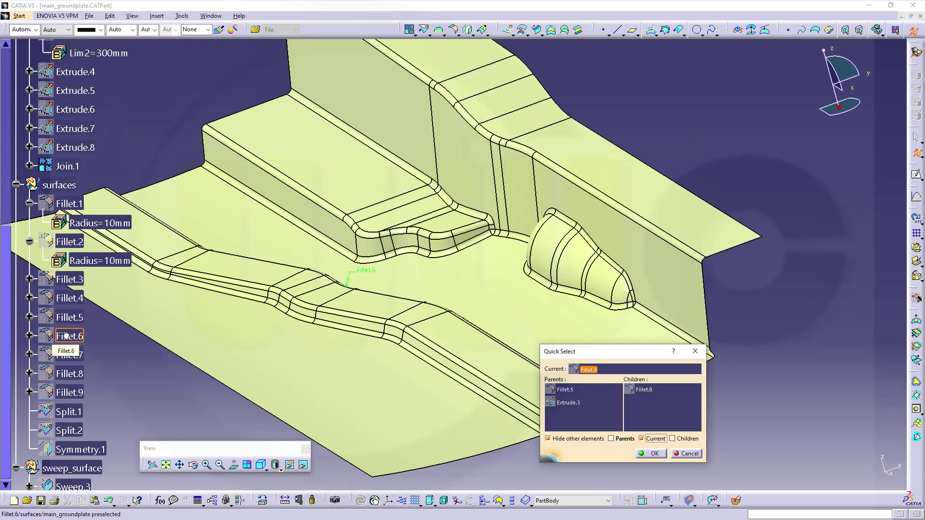
click(69, 318)
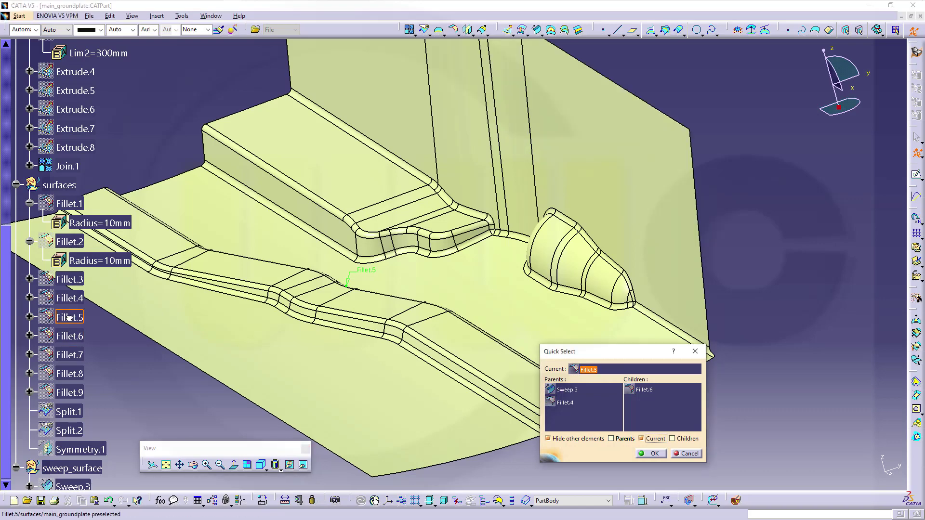
click(74, 336)
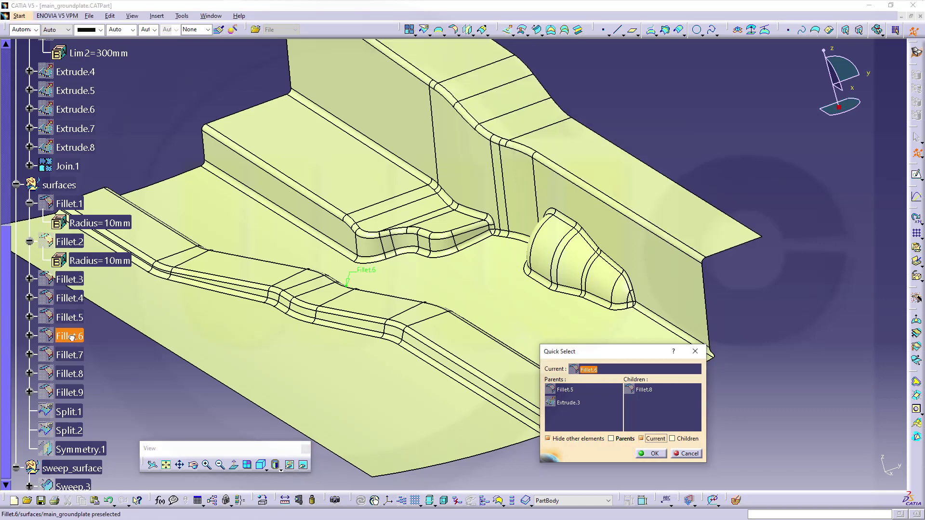
click(653, 454)
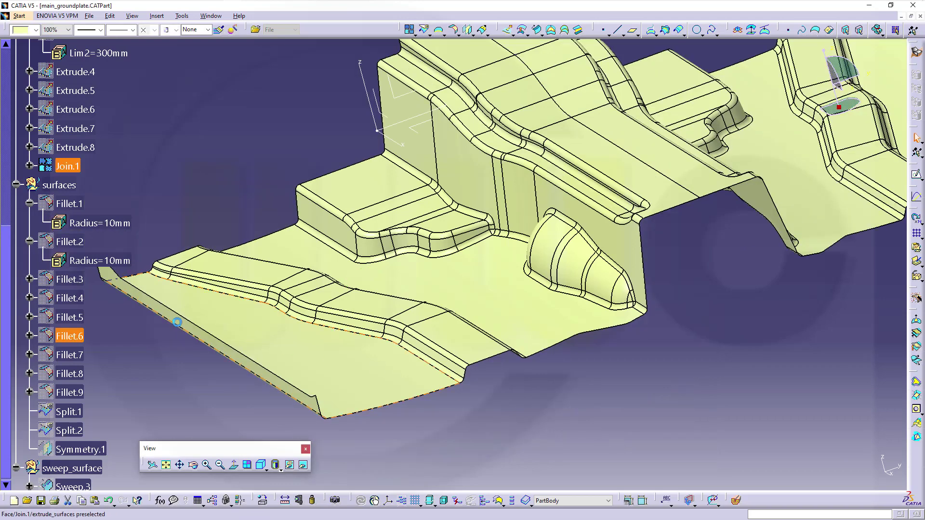
Set the radius of Fillet.6 to 20 mm.
click(29, 336)
double_click(120, 355)
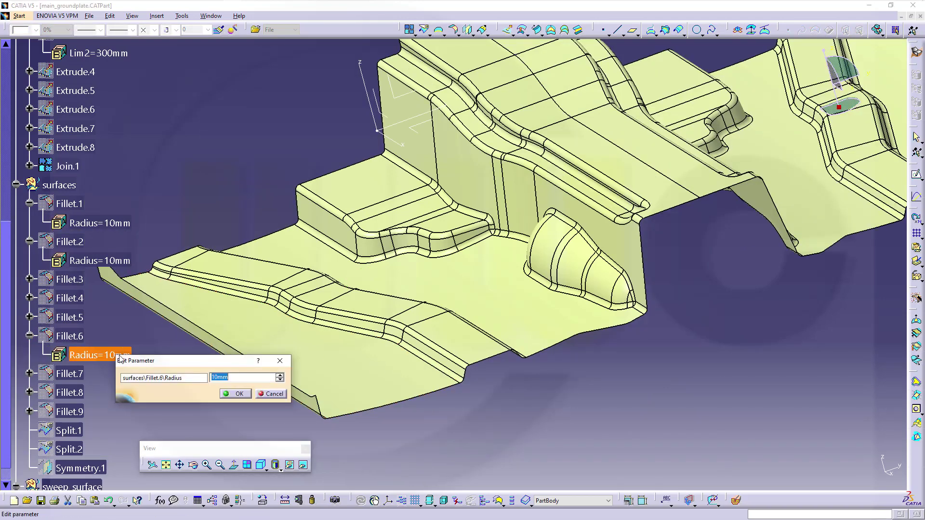
text(20)
key(Return)
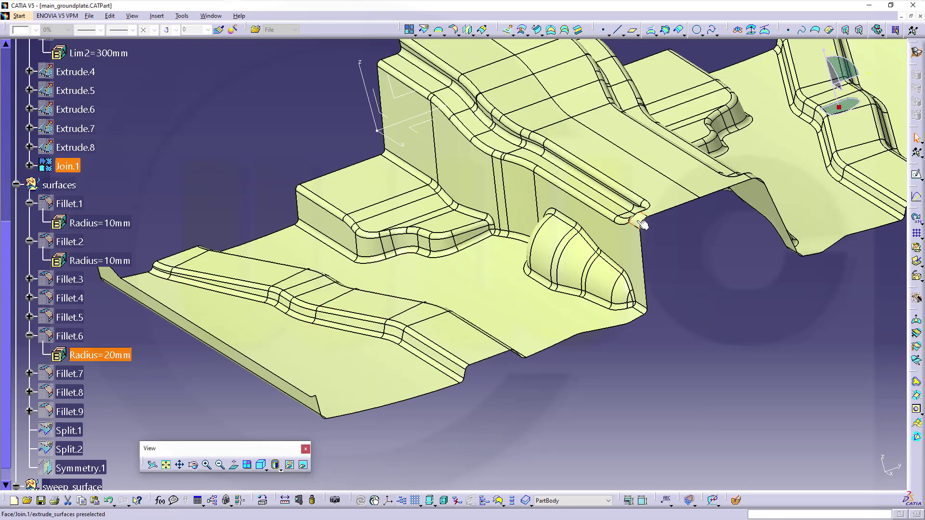
click(234, 176)
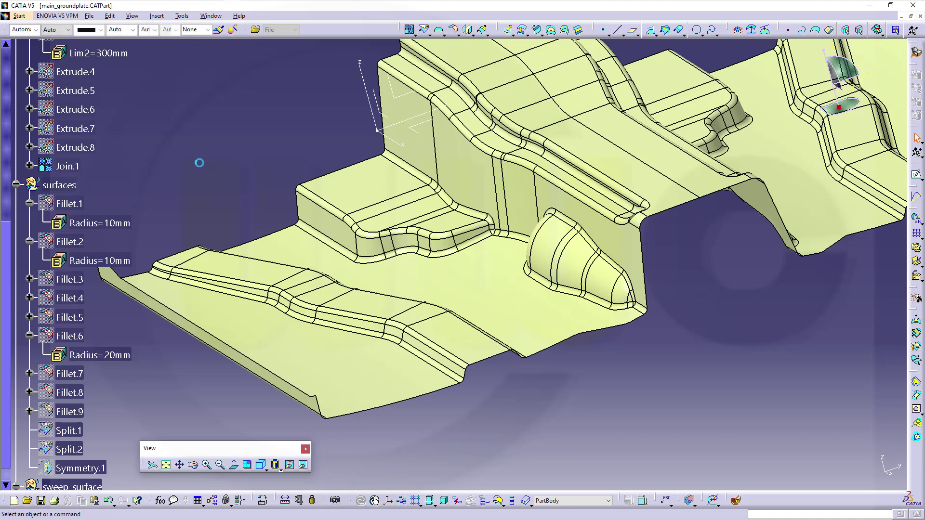
Hide the Join.1 surface of the ground plate.
scroll(145, 148, up, 5)
scroll(143, 153, up, 2)
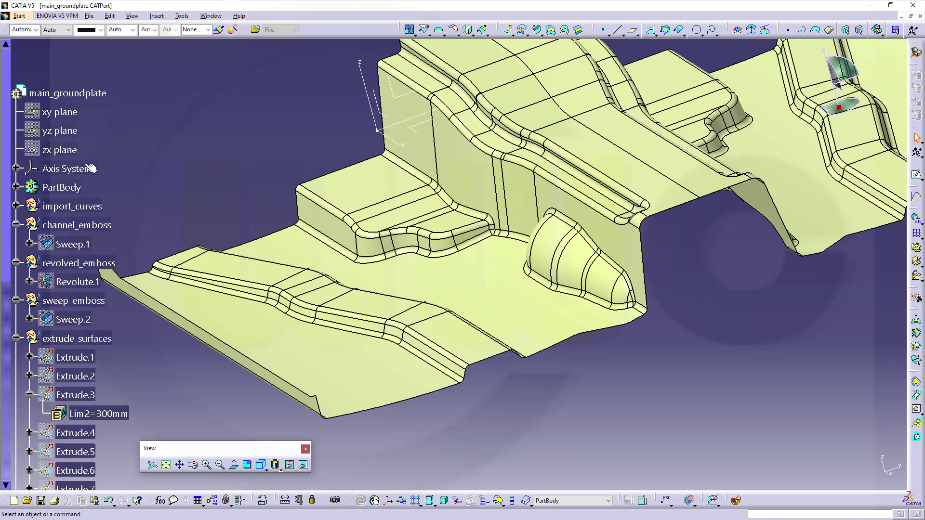
scroll(195, 239, down, 3)
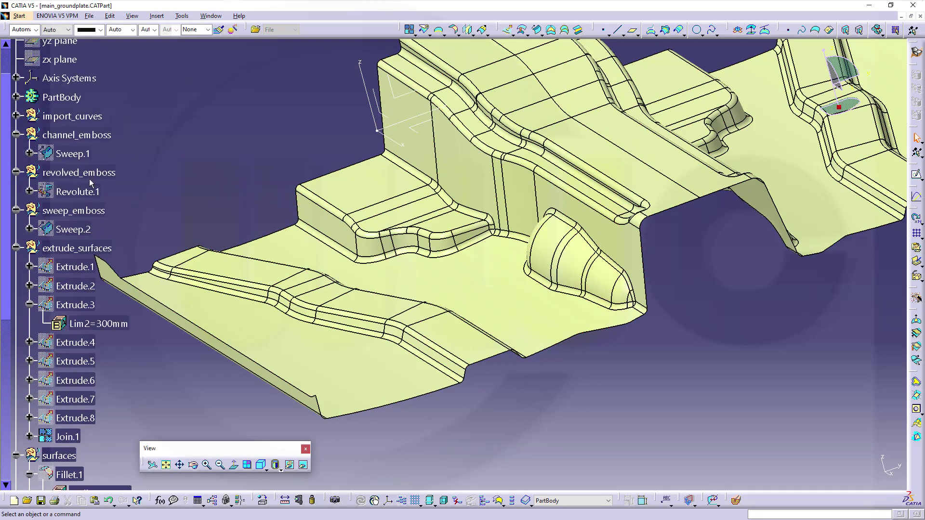
right_click(283, 348)
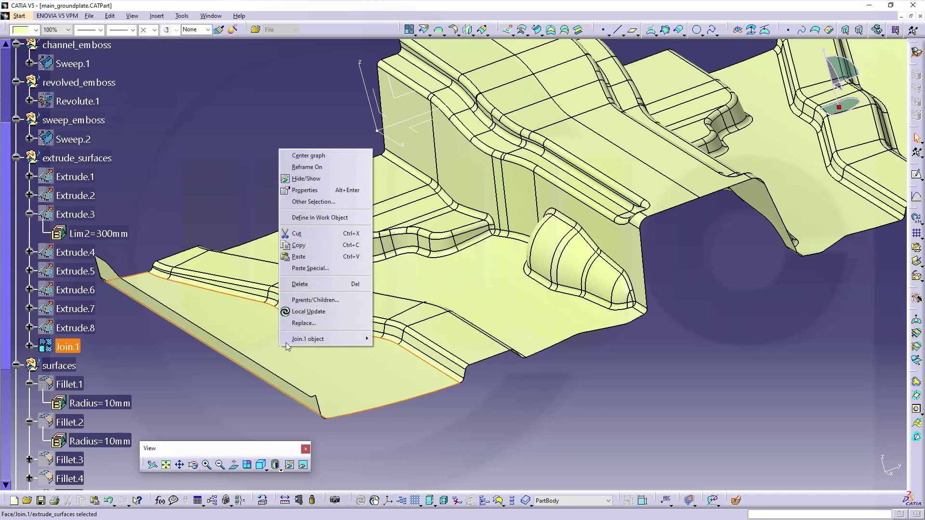
click(306, 179)
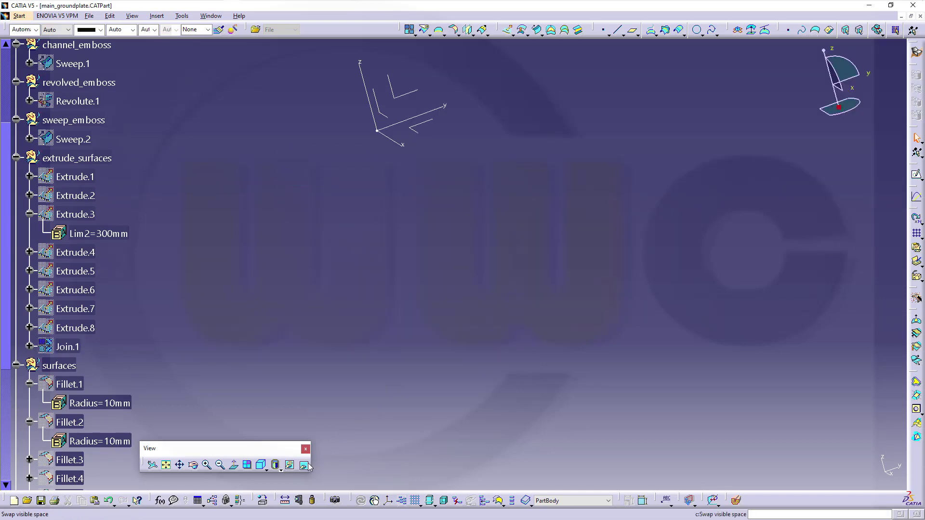
Check the hidden geometry, return to the visible space and show the ThickSurface.1 solid of PartBody again.
click(308, 466)
middle_drag(478, 322, 440, 118)
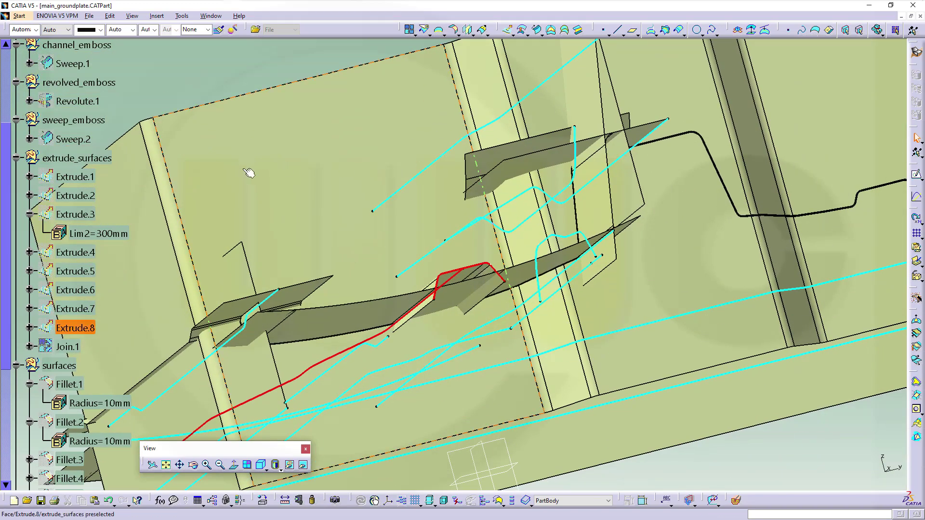
click(300, 468)
scroll(63, 241, up, 5)
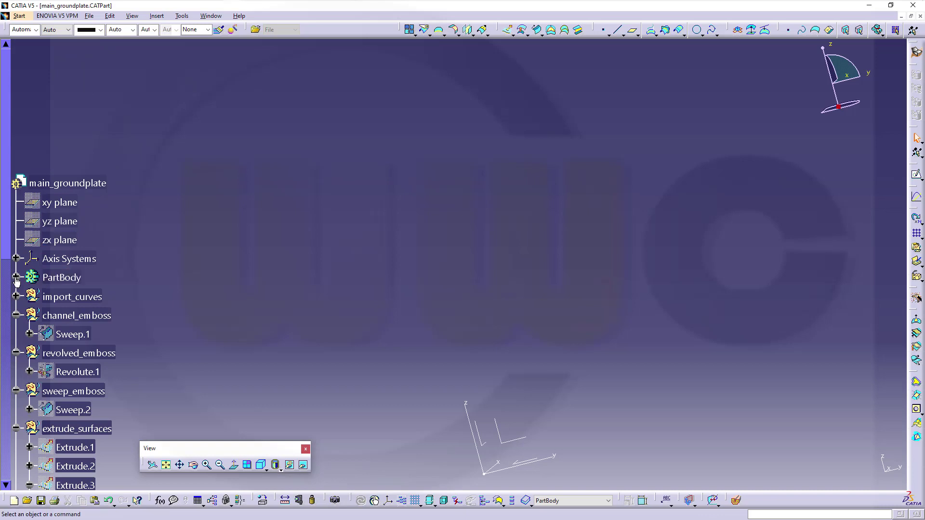
click(16, 277)
click(78, 298)
right_click(77, 298)
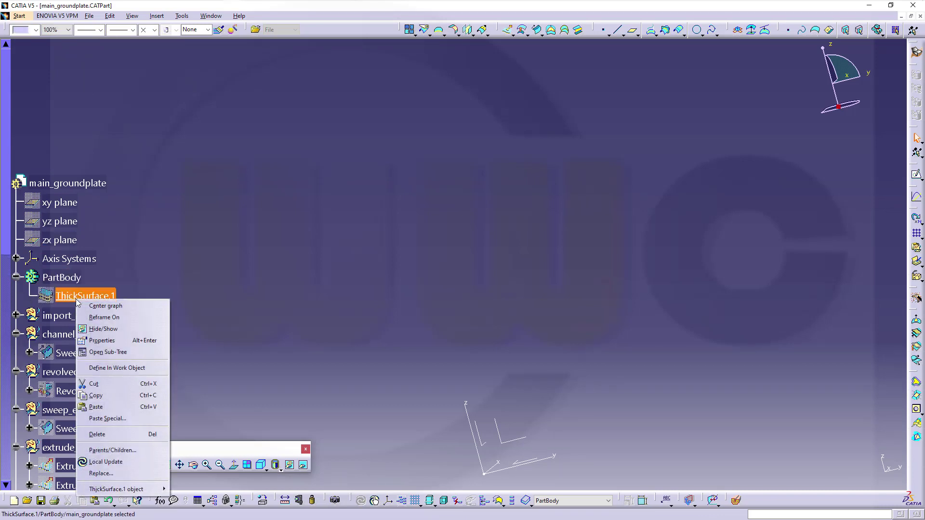
click(111, 329)
middle_drag(388, 265, 504, 311)
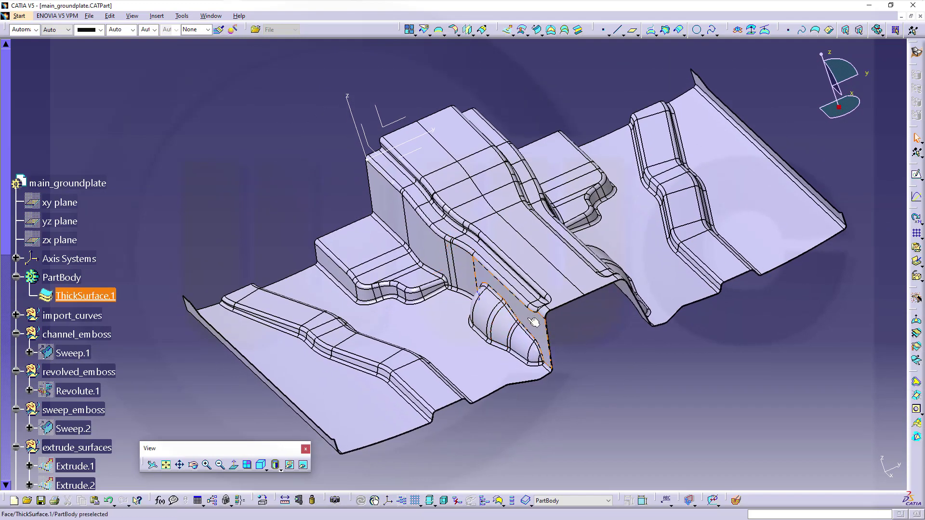
mouse_move(562, 336)
middle_down()
mouse_move(564, 309)
mouse_move(620, 296)
mouse_move(584, 322)
mouse_move(563, 320)
mouse_move(554, 339)
mouse_move(538, 299)
mouse_move(542, 337)
middle_up()
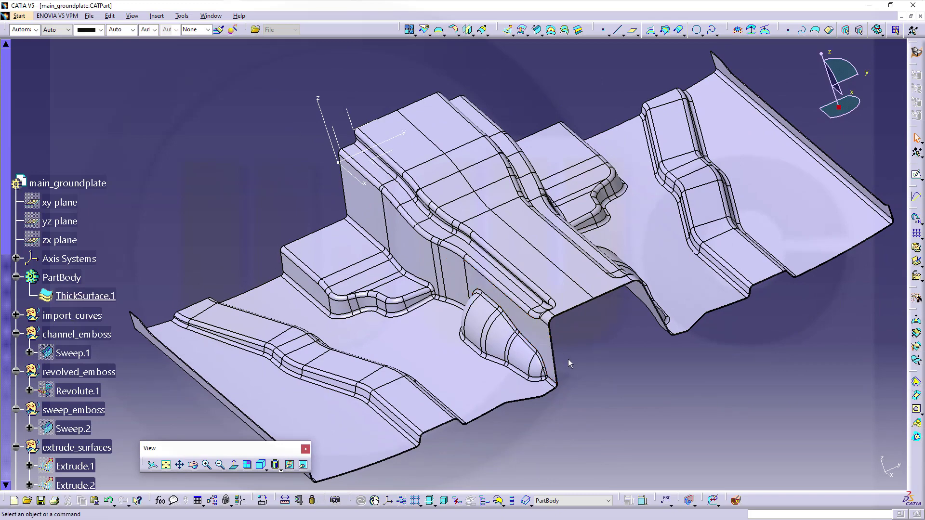